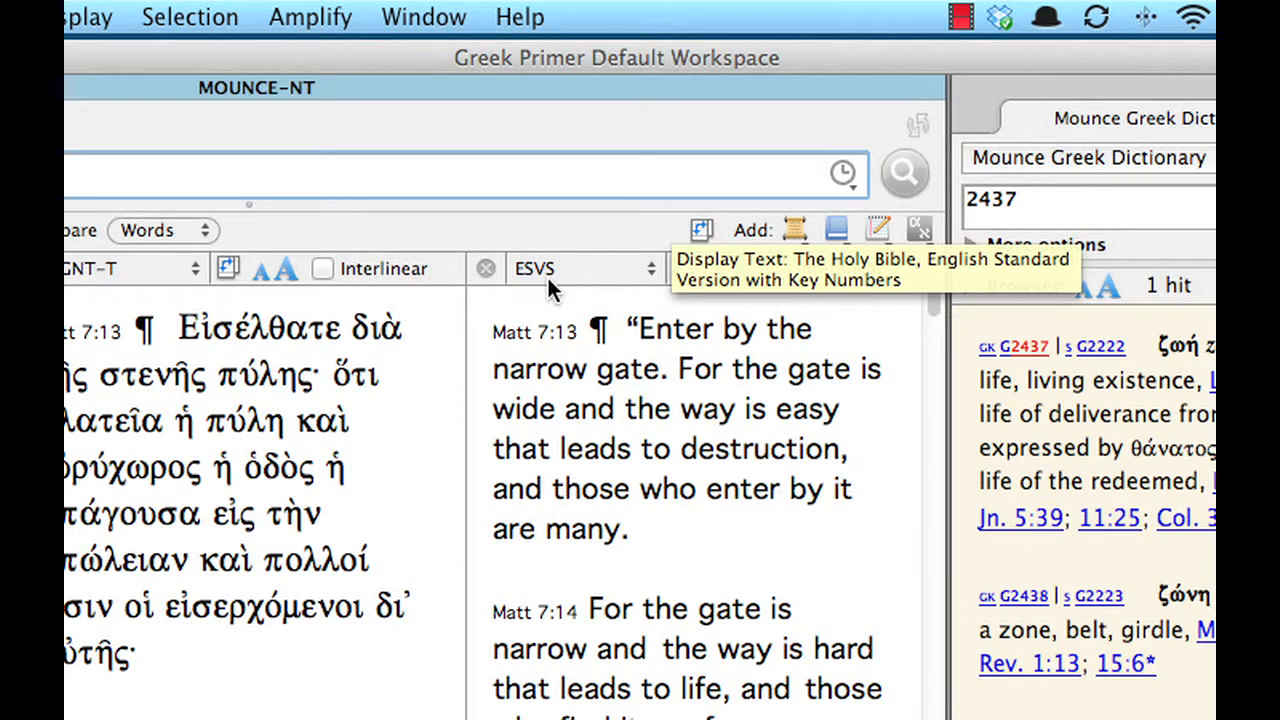
- Switch the third parallel column's text to ESV and back to ESVS
click(549, 271)
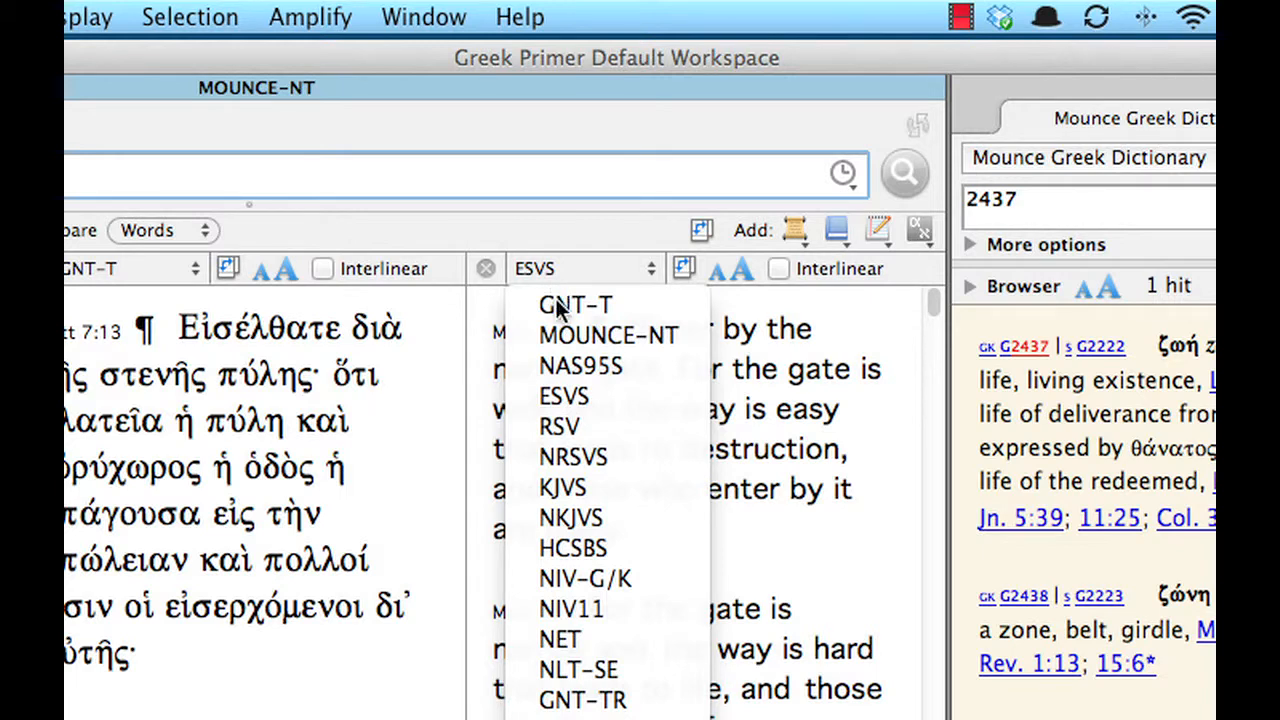
click(565, 488)
scroll(610, 400, down, 10)
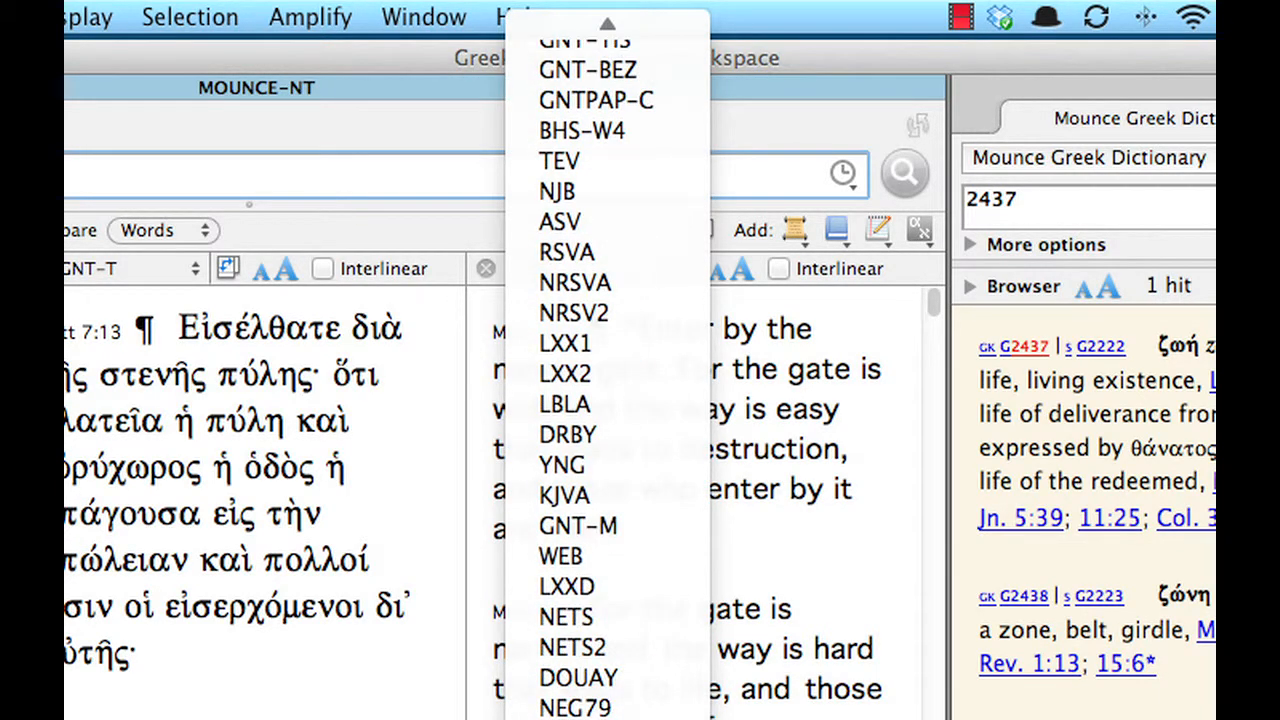
key(Escape)
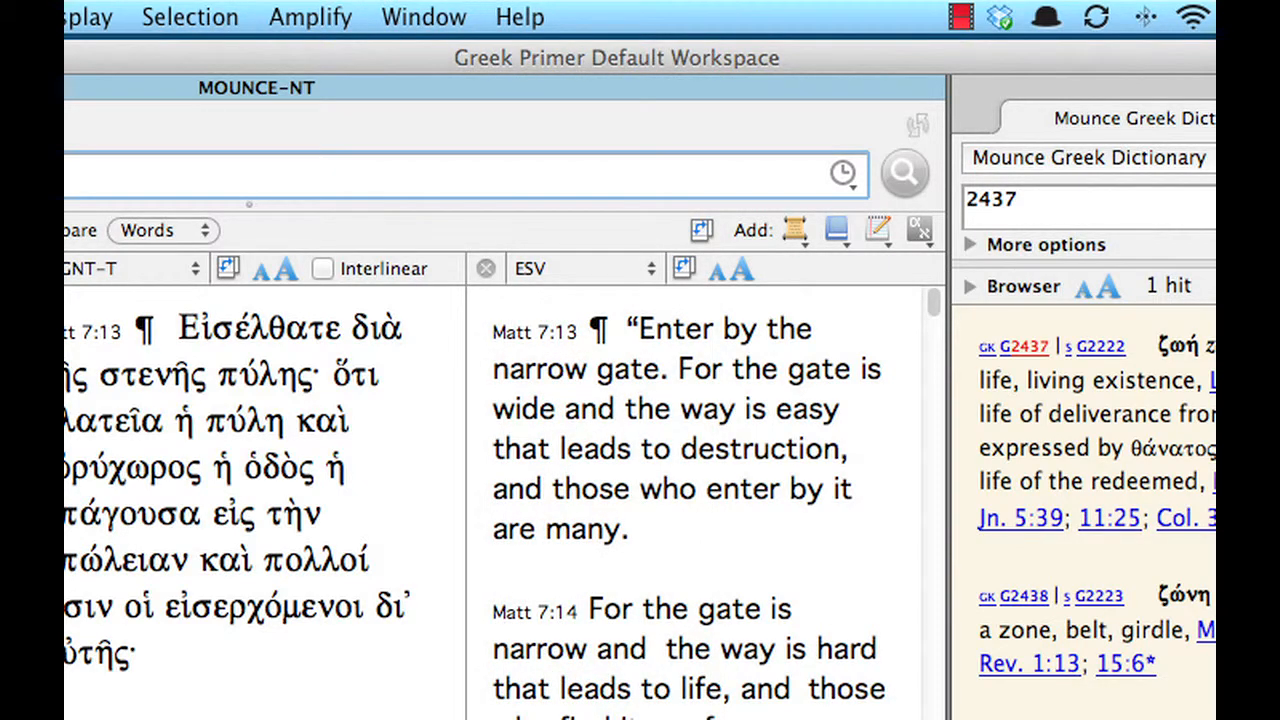
click(640, 265)
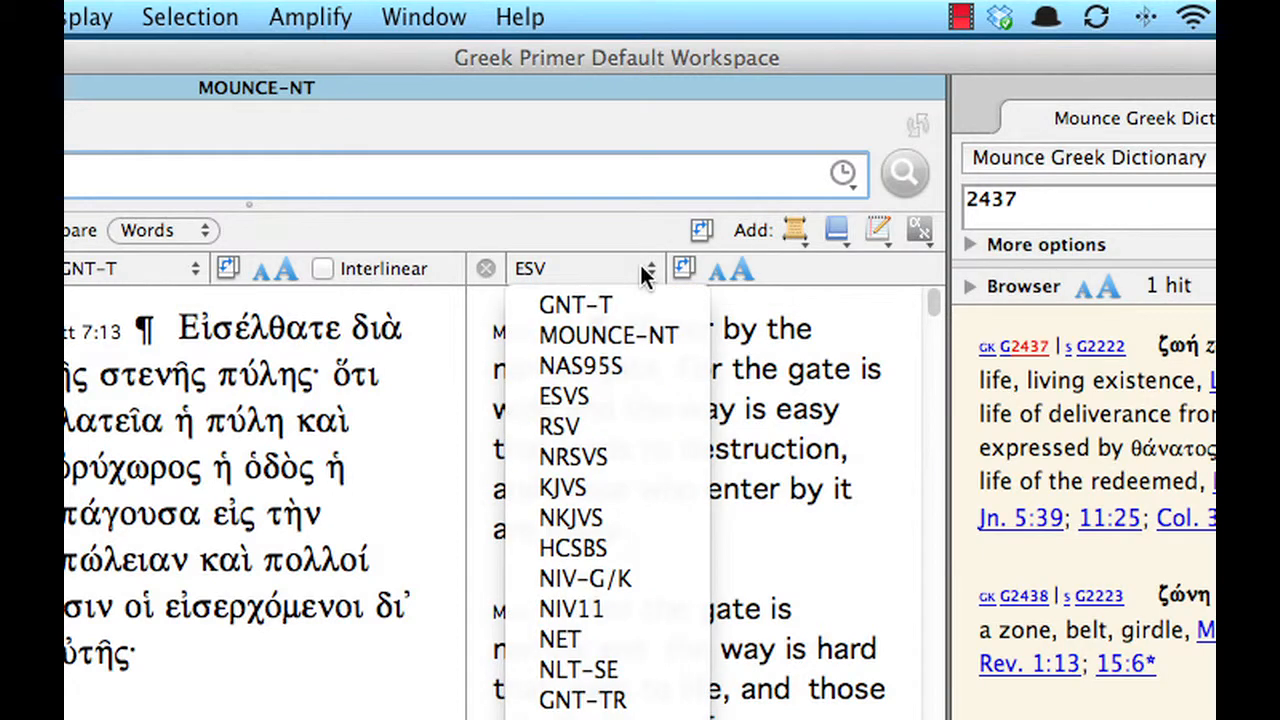
click(617, 400)
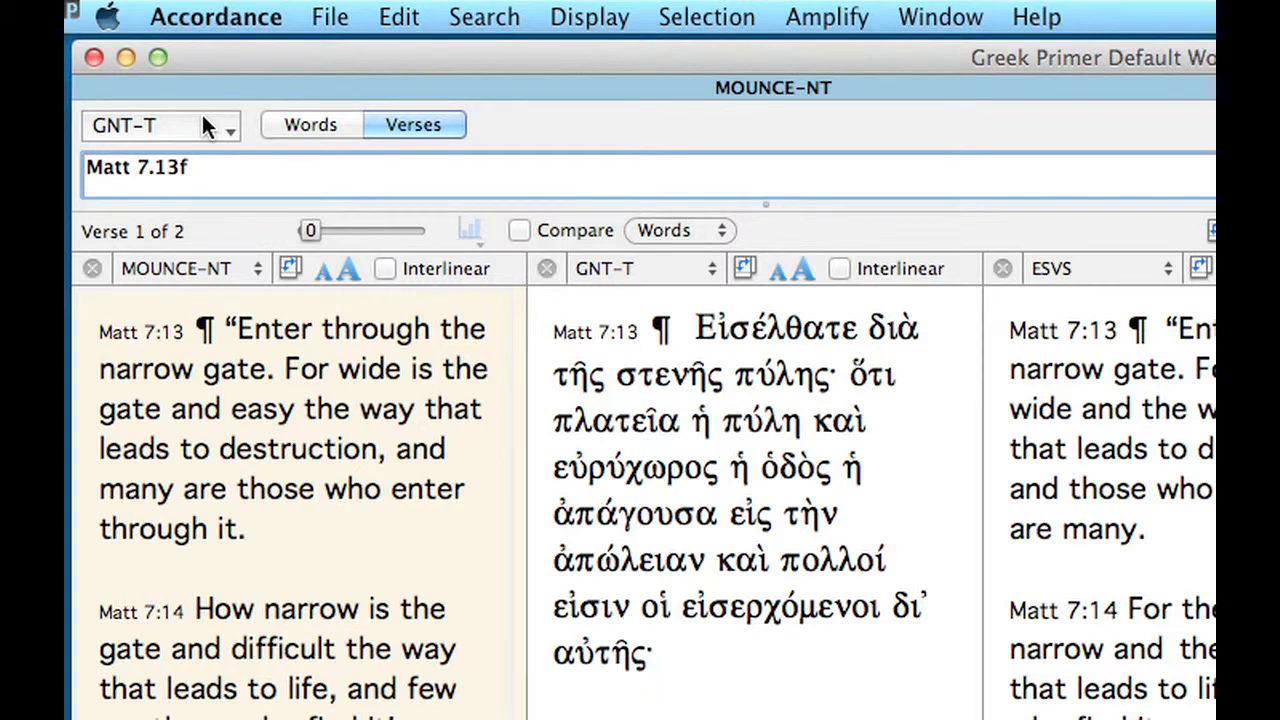
- Set the search text to ESVS and view its About the Text information
click(203, 124)
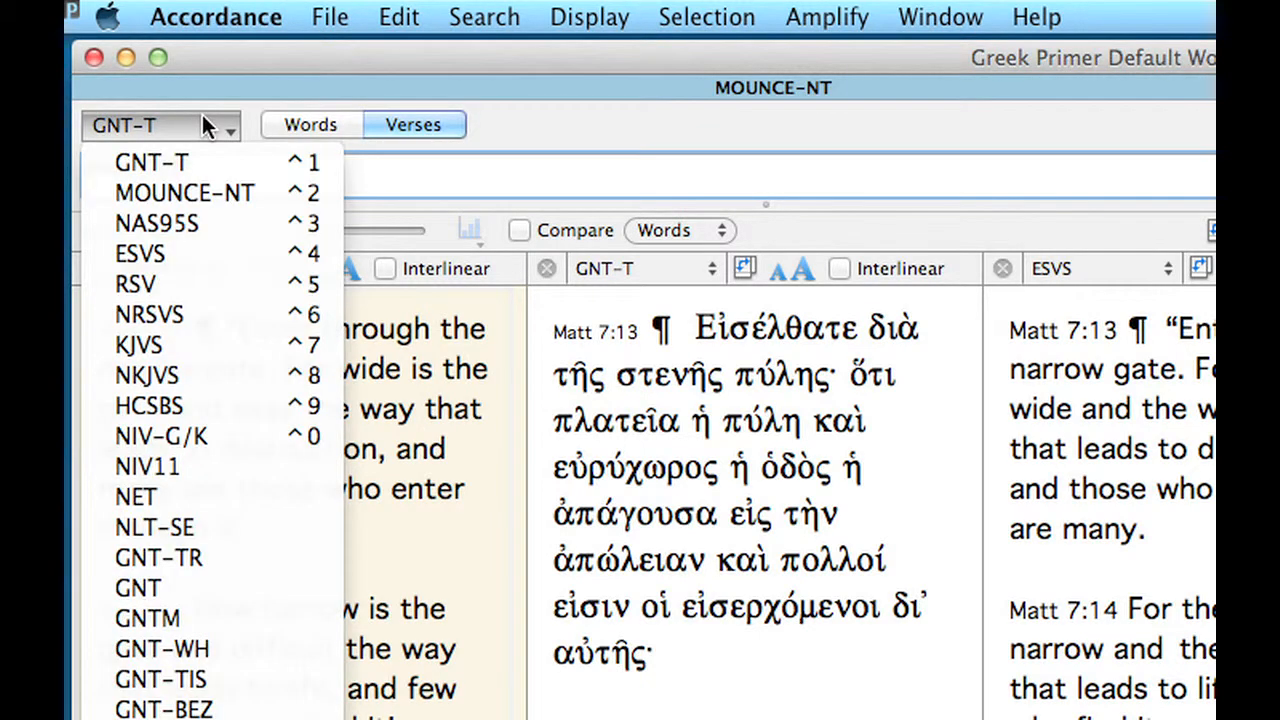
click(222, 262)
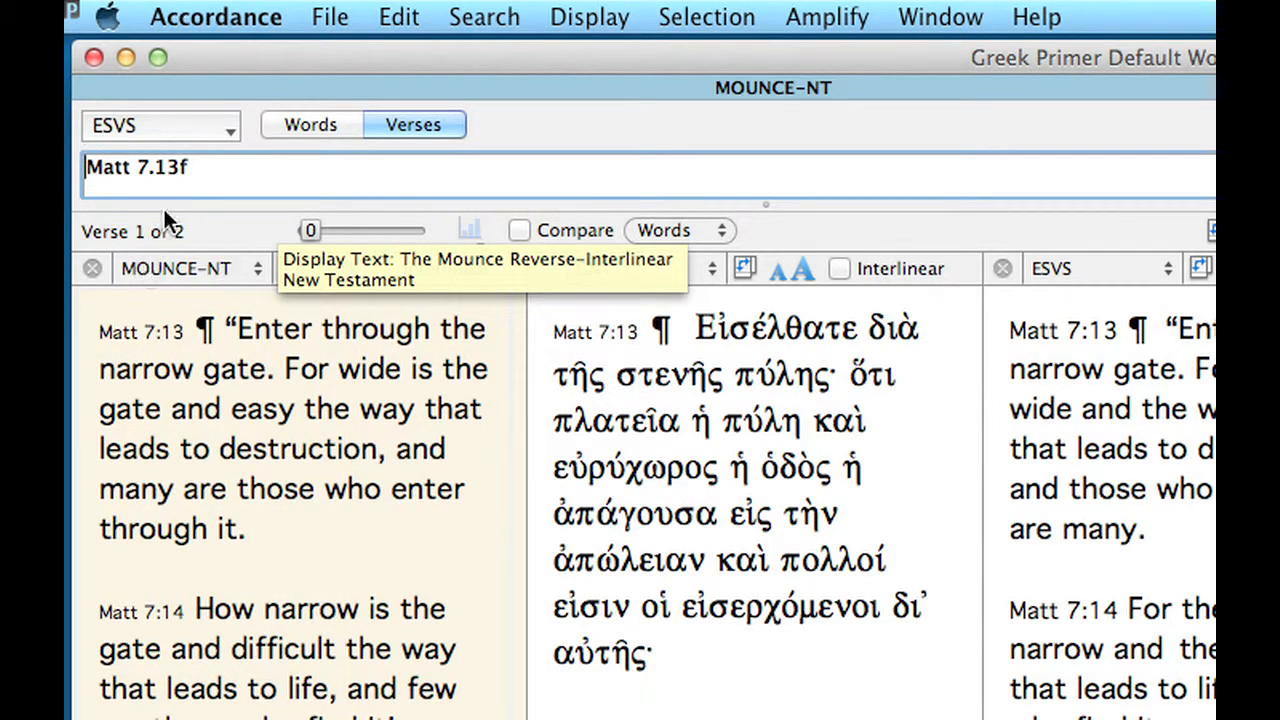
click(226, 18)
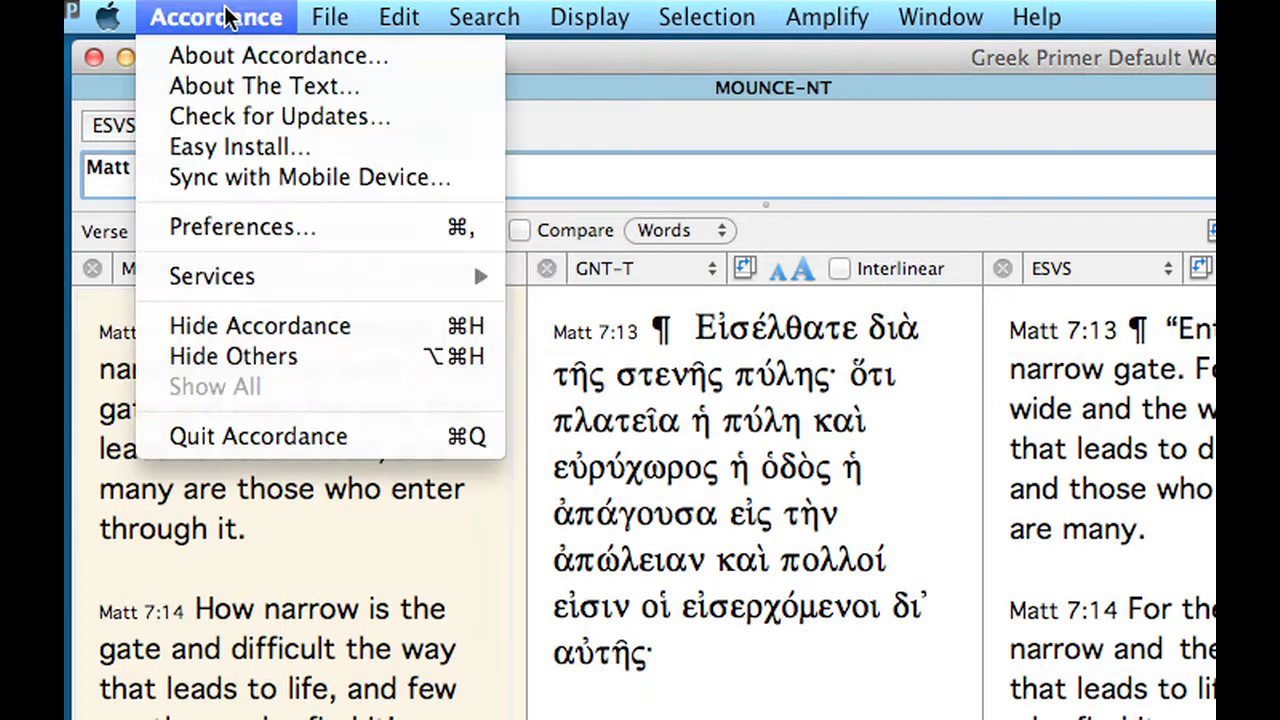
click(220, 86)
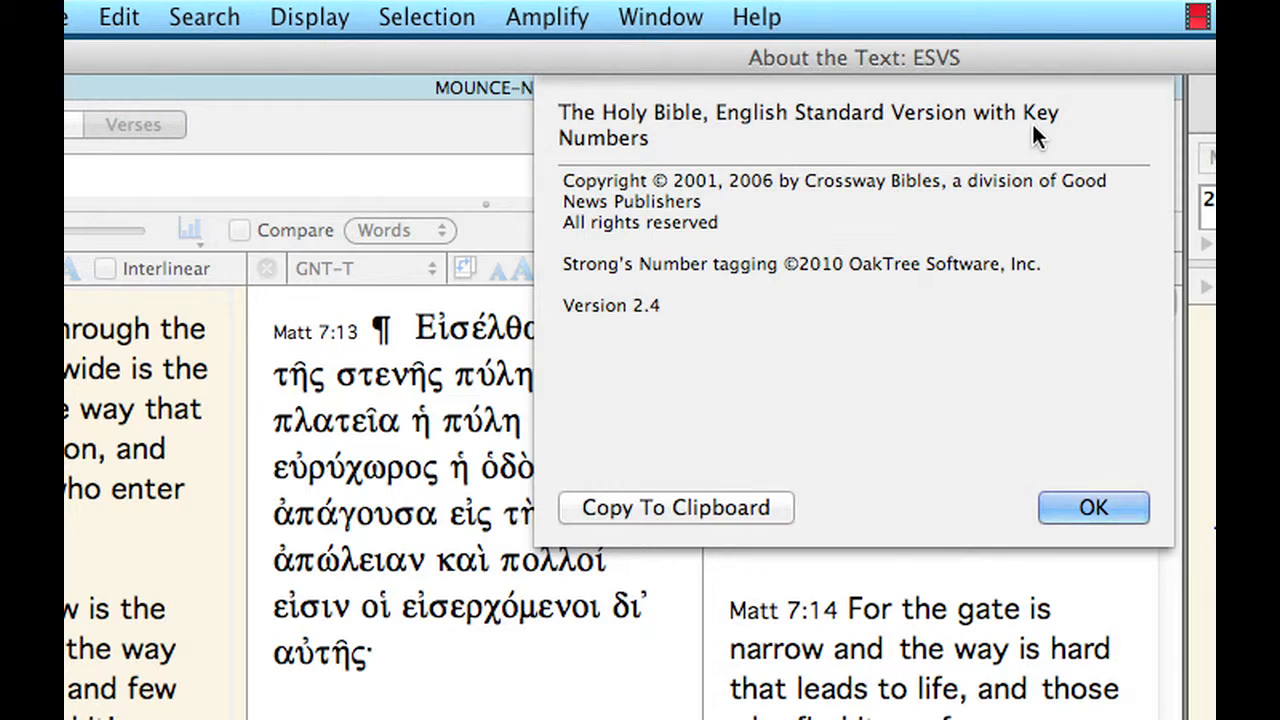
key(Return)
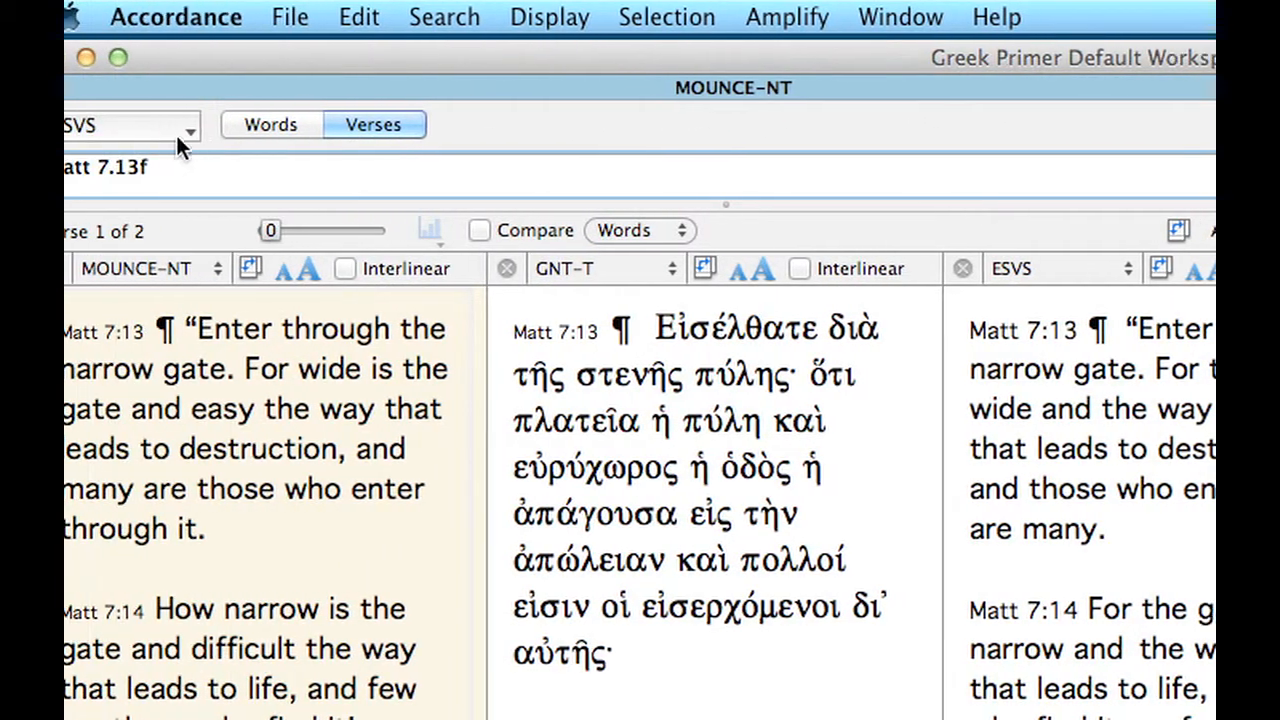
- Set the search text to HCSBS and view its About the Text information
click(163, 125)
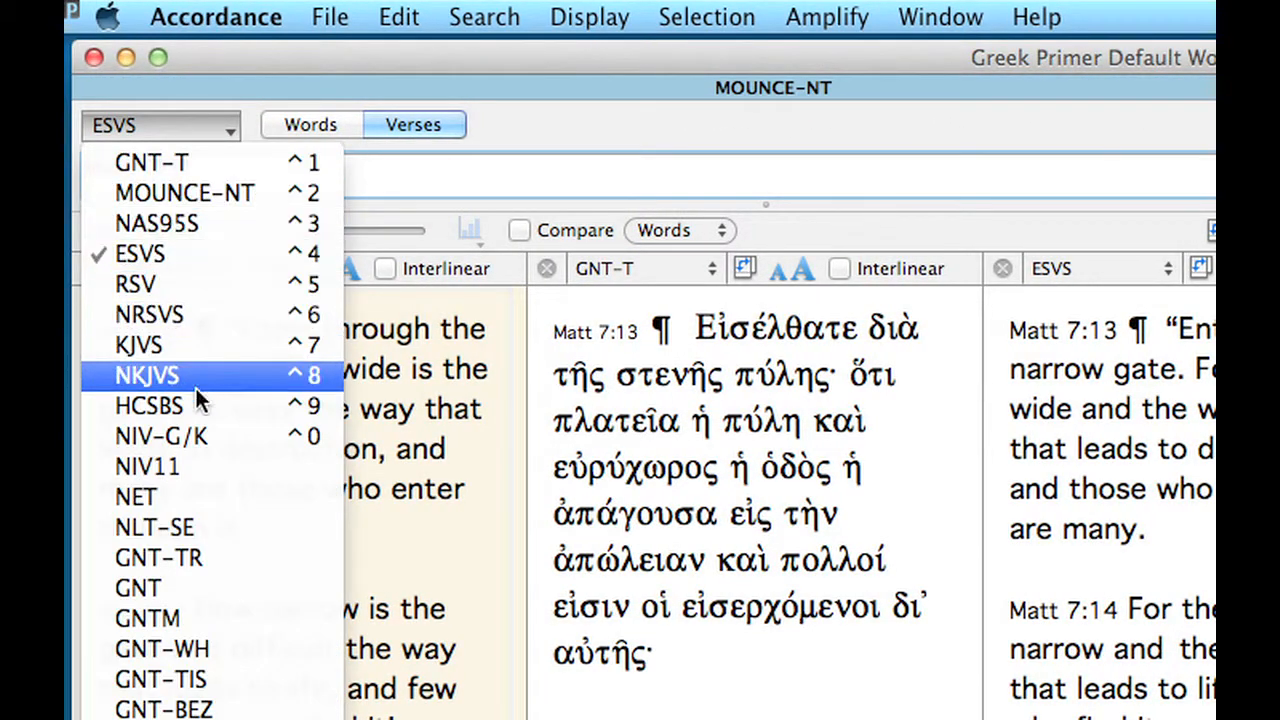
click(192, 407)
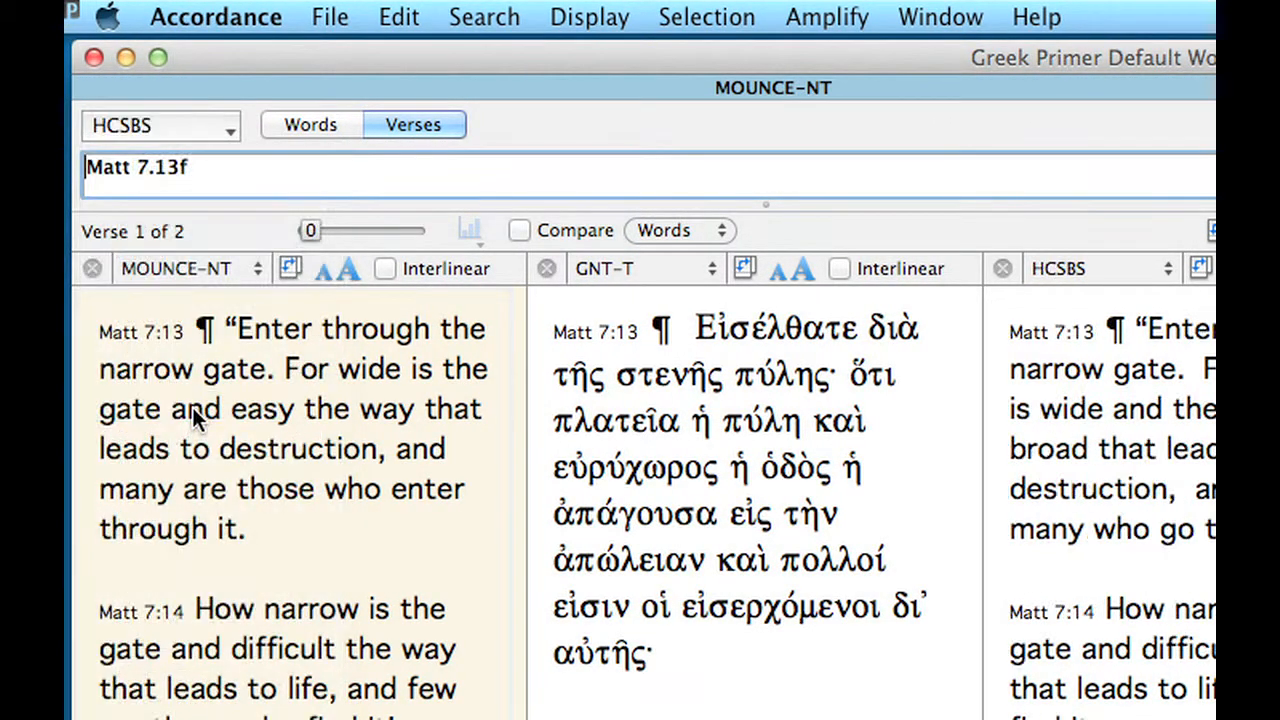
click(215, 17)
click(222, 90)
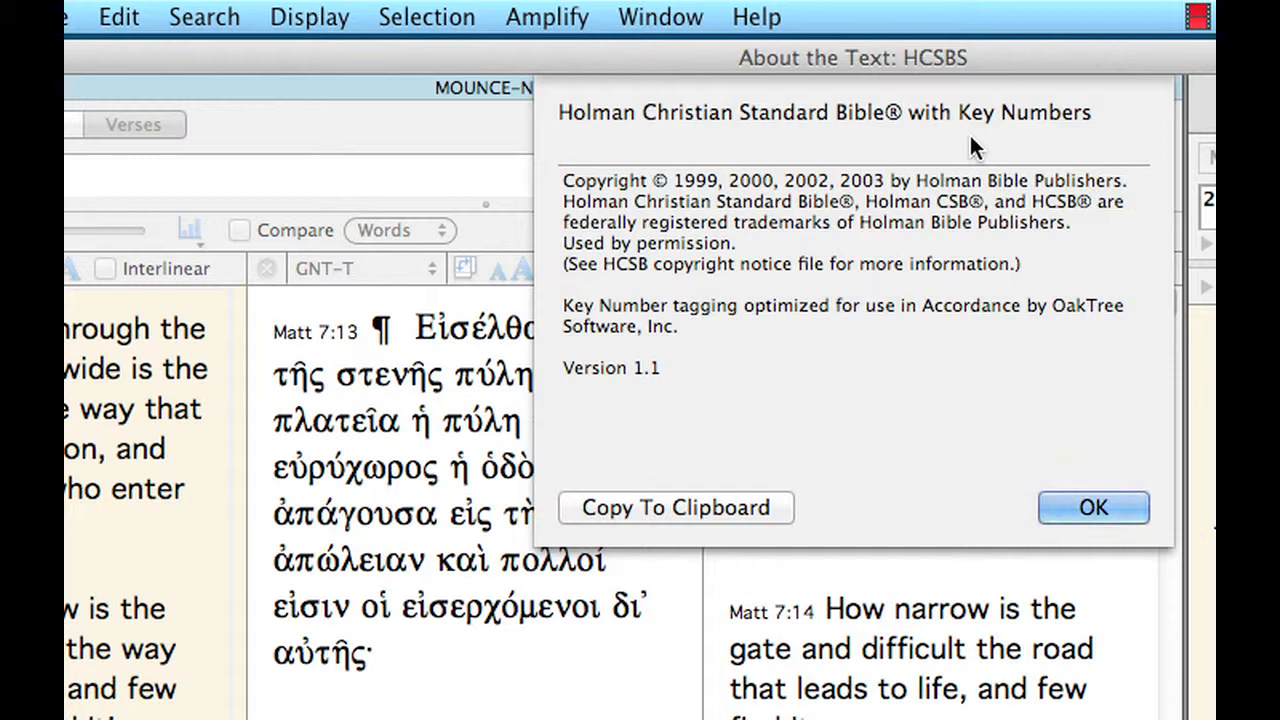
key(Return)
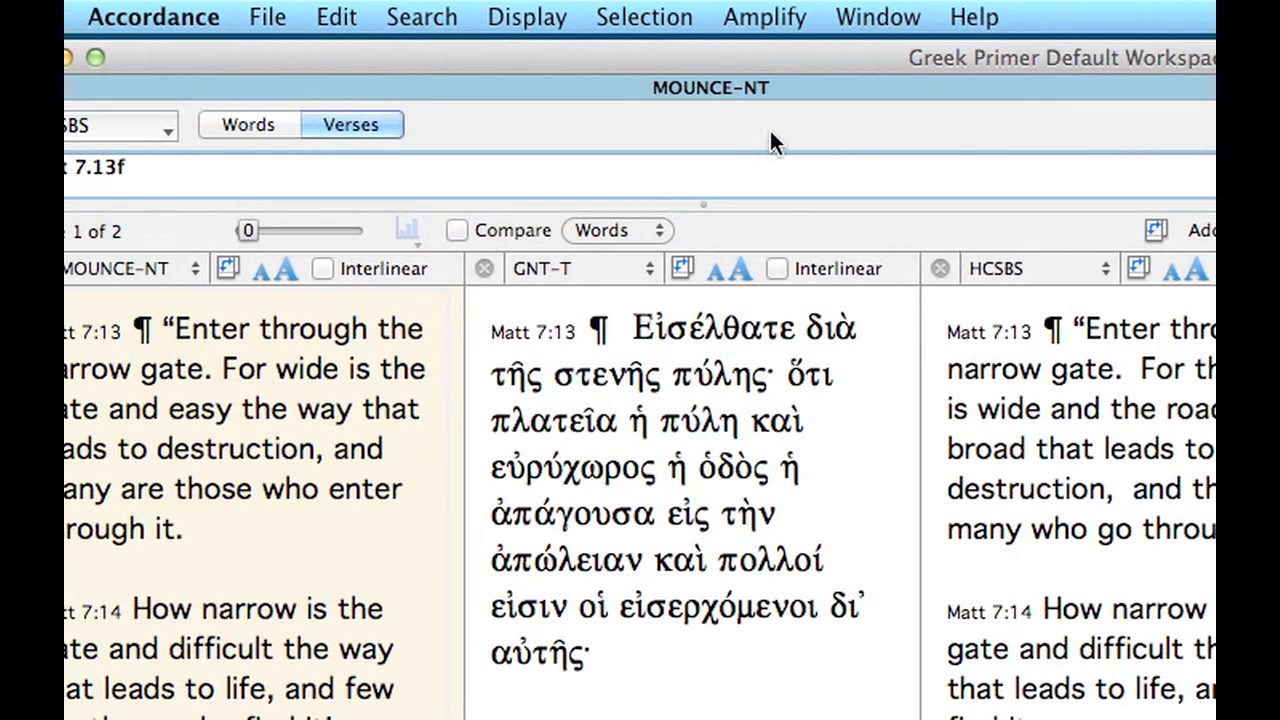
- Switch the search text to MOUNCE-NT and on to NAS95S
click(207, 133)
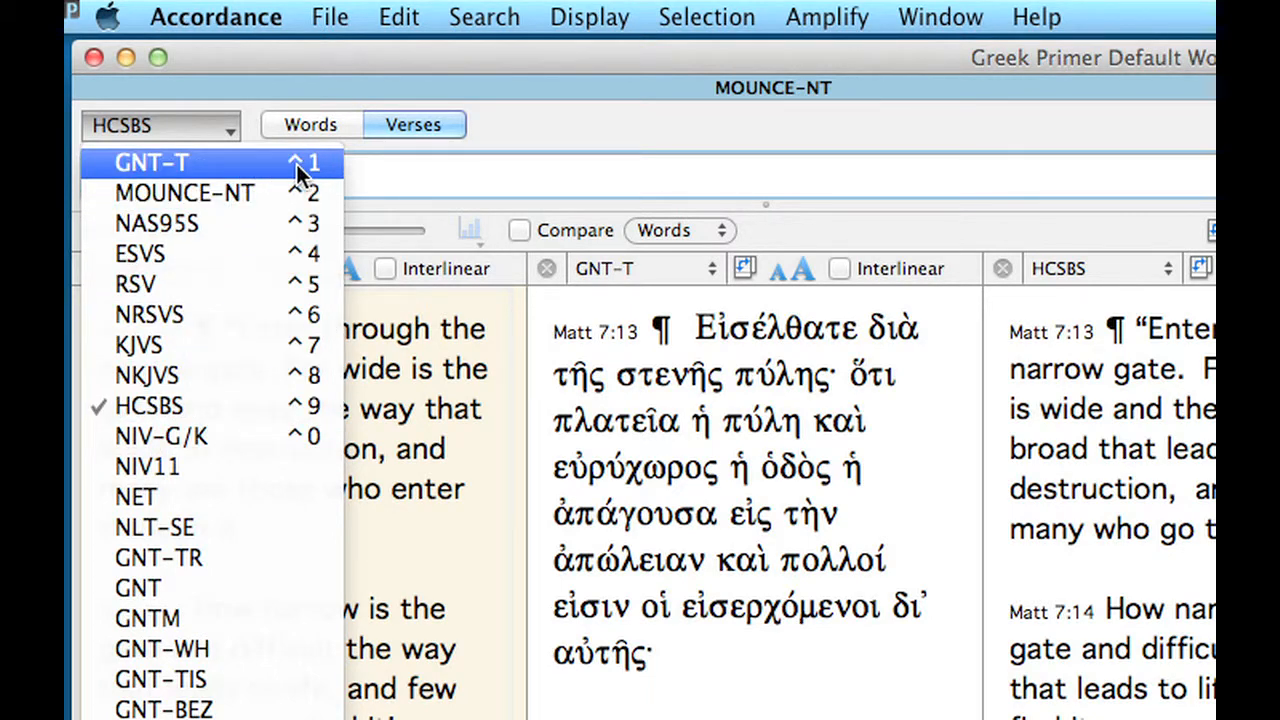
click(404, 164)
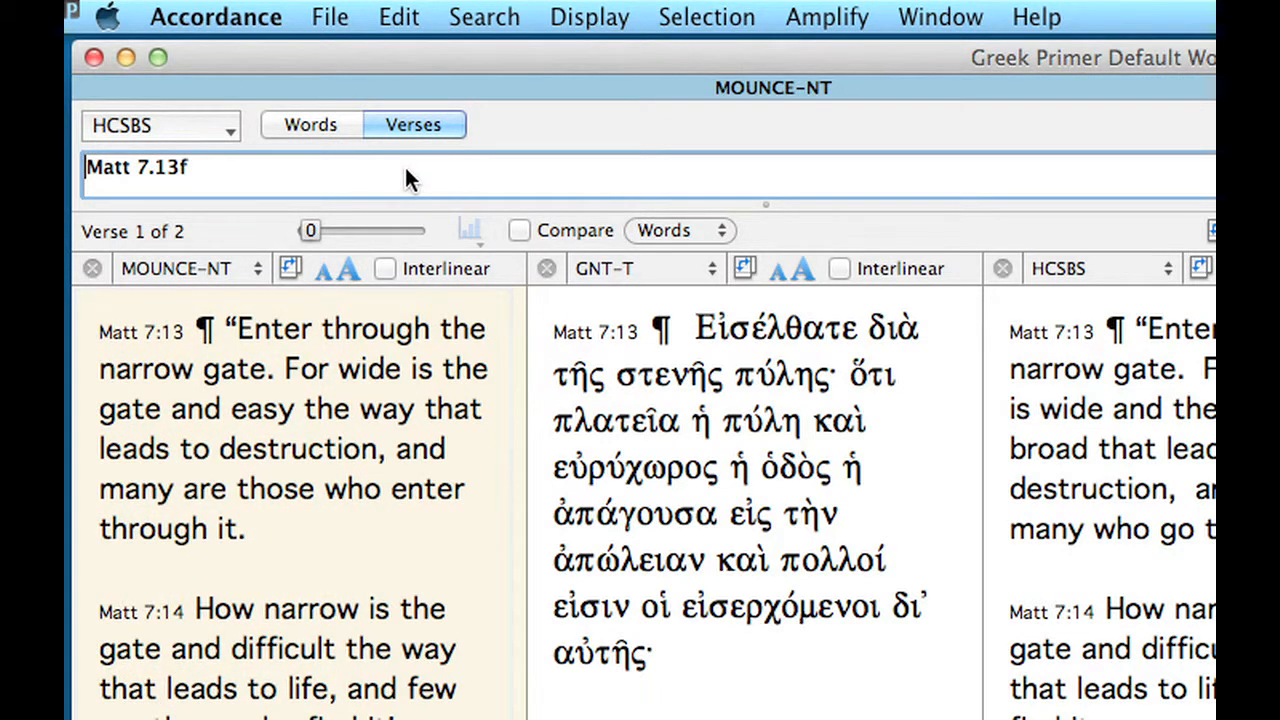
key(Tab)
key(Tab)
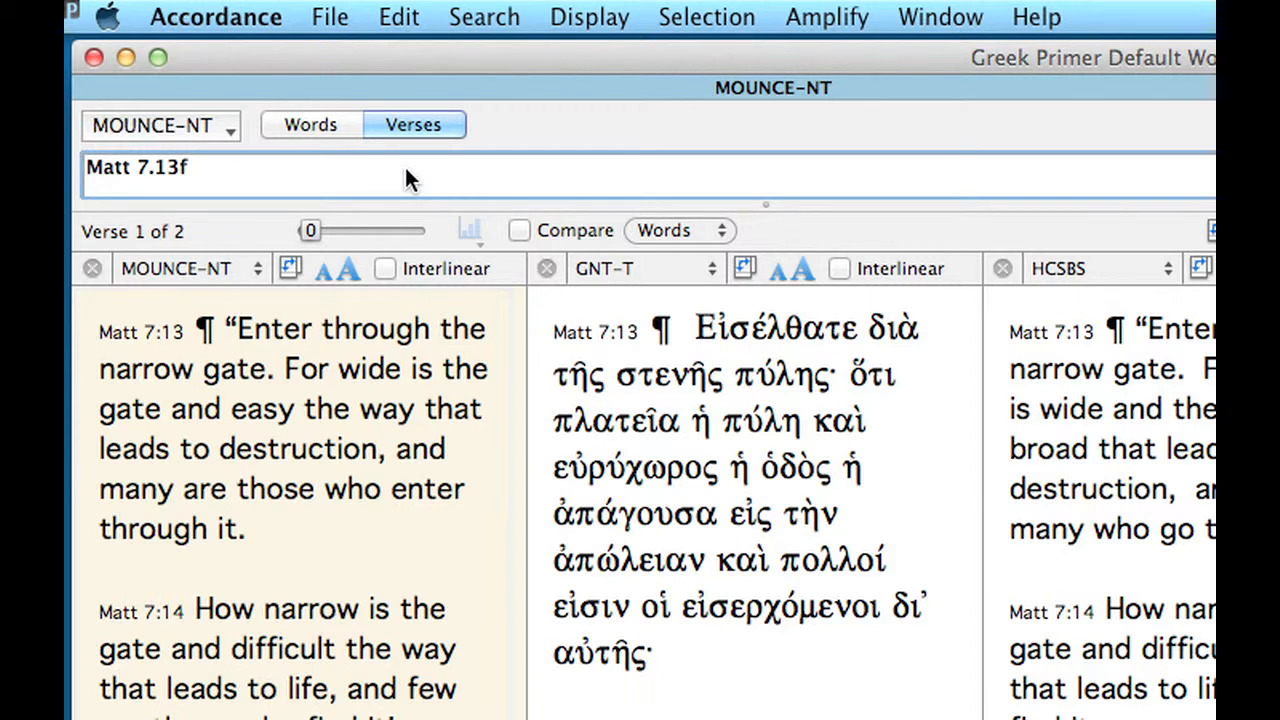
key(Tab)
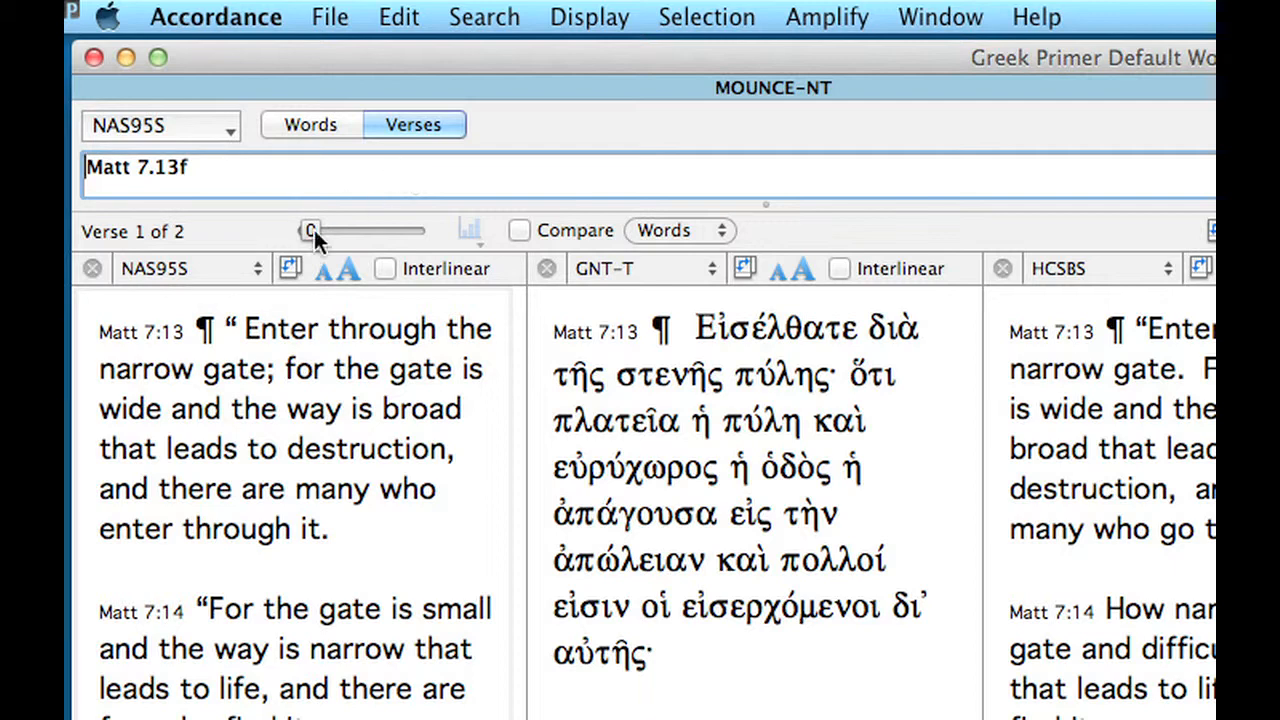
- Set the display text of the first parallel column to MOUNCE-NT
text(™)
click(250, 270)
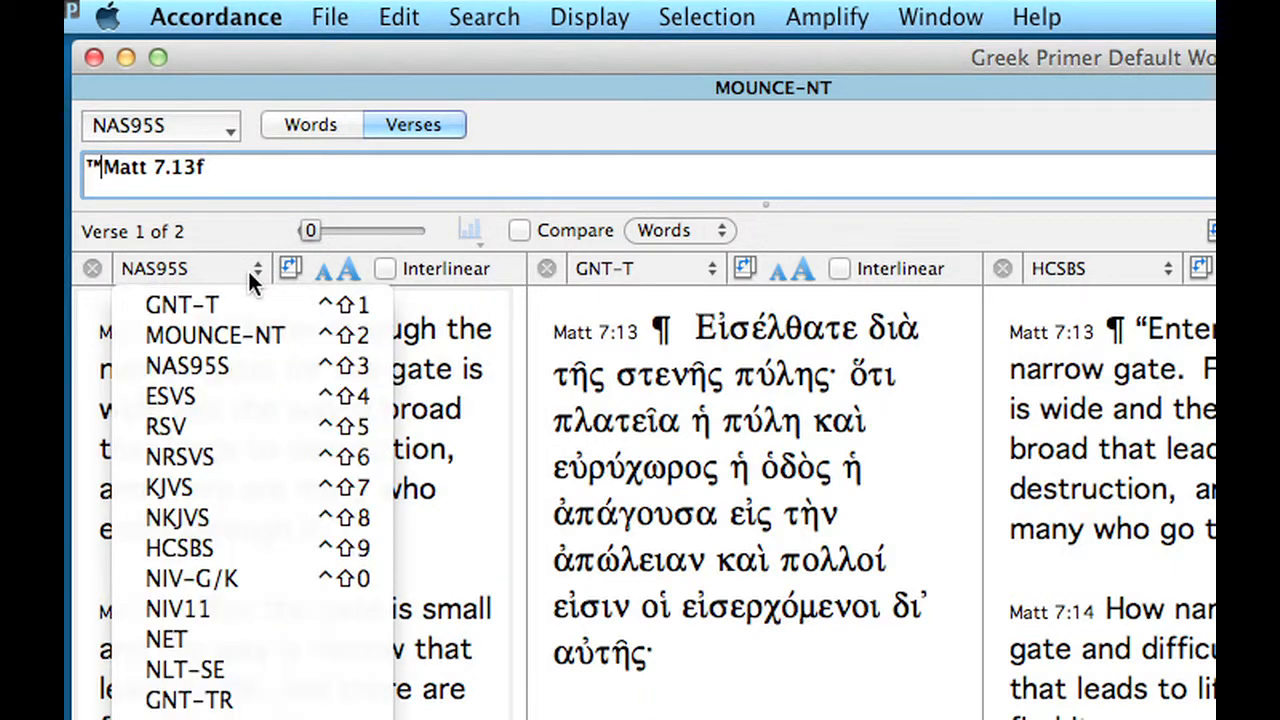
click(245, 333)
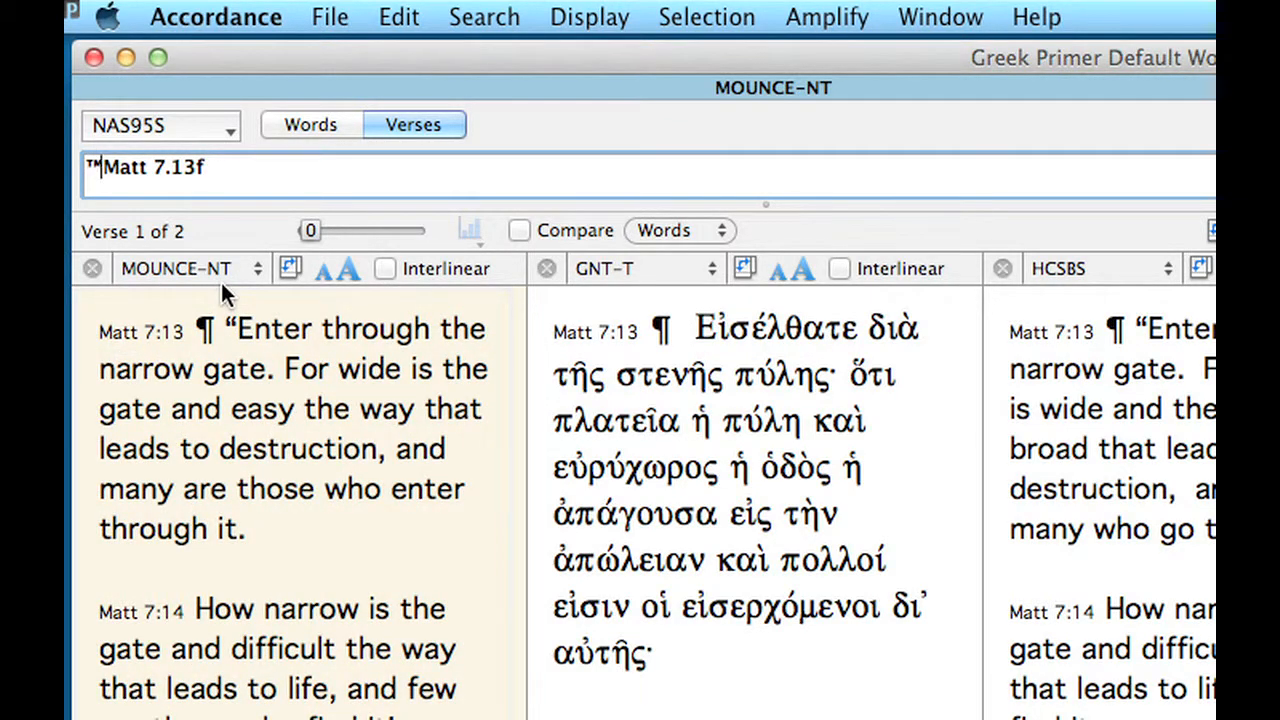
- Set the search text to MOUNCE-NT and remove the stray ™ character before the Matt 7.13f reference
click(213, 122)
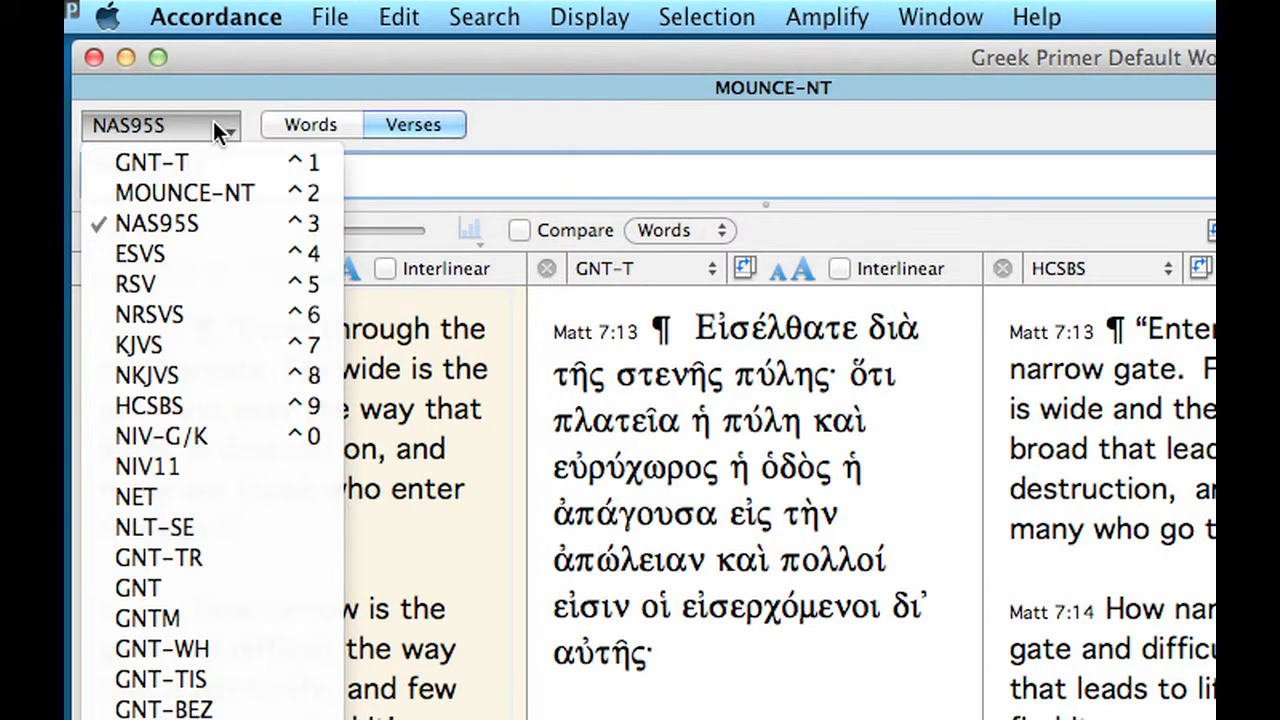
click(198, 190)
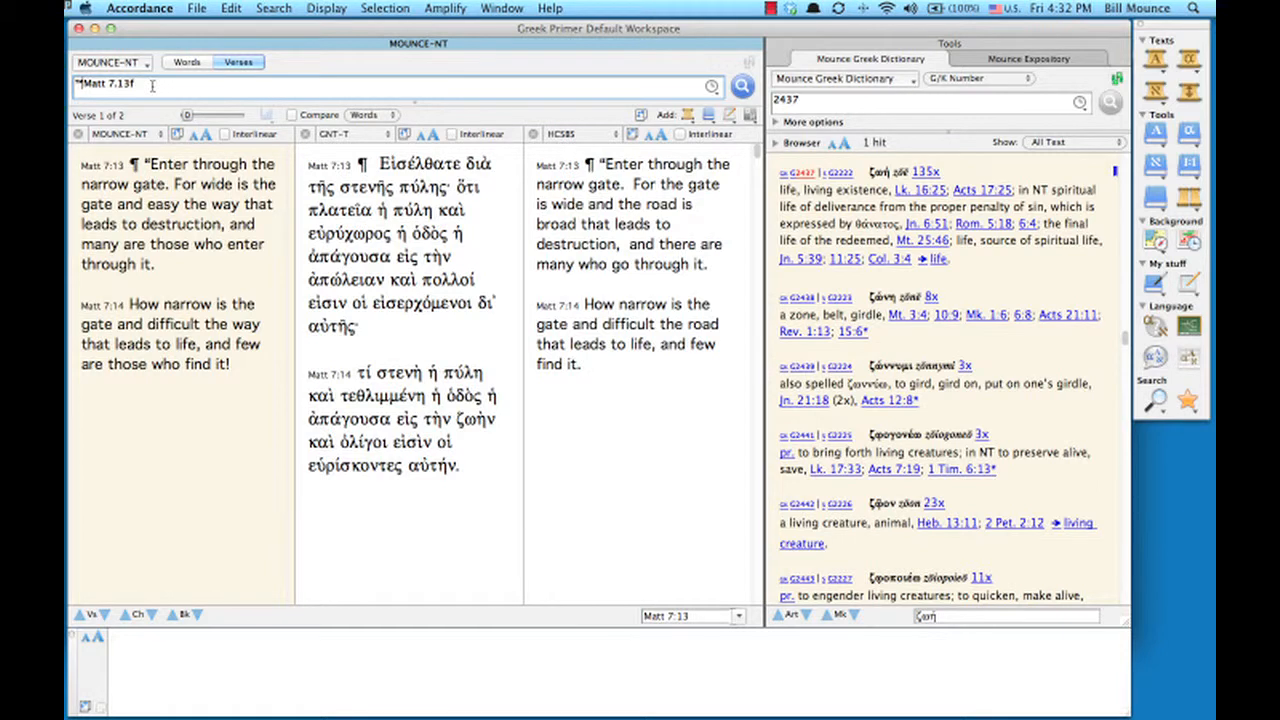
key(BackSpace)
- Display ESVS in the third column and look up the word "gate" in Matt 7:13 from both MOUNCE-NT and ESVS
mouse_move(148, 184)
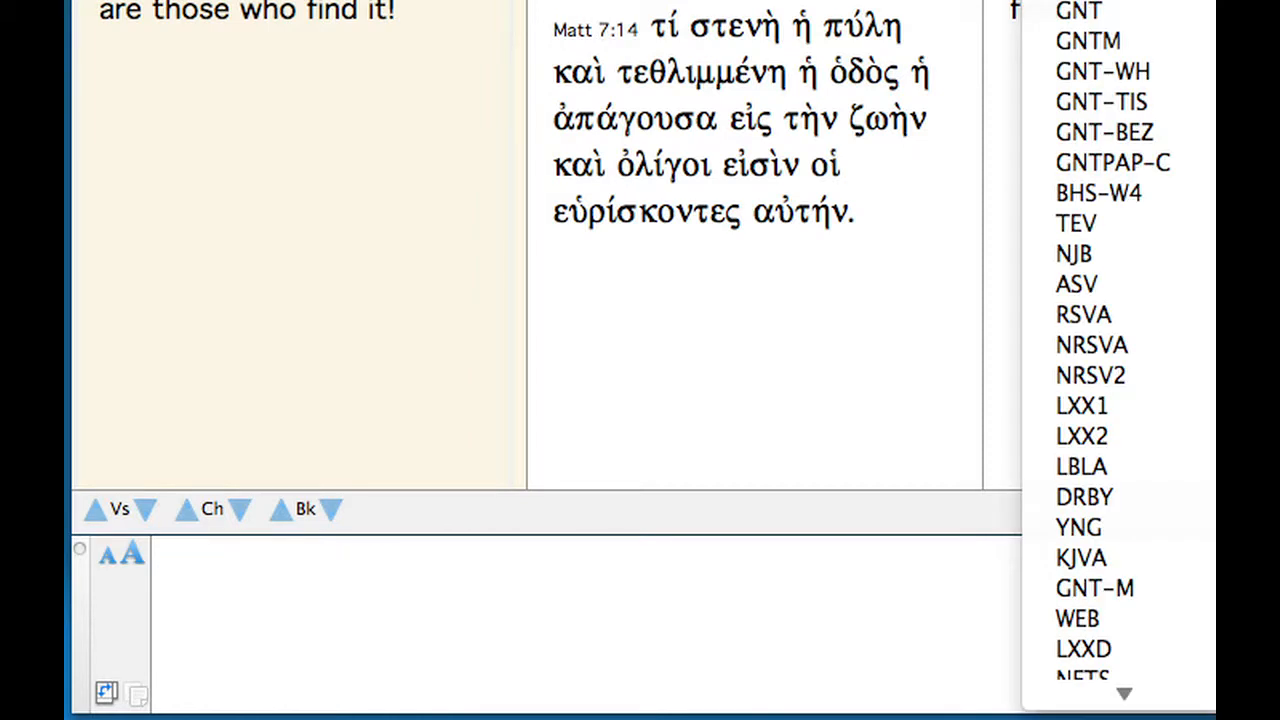
click(1110, 2)
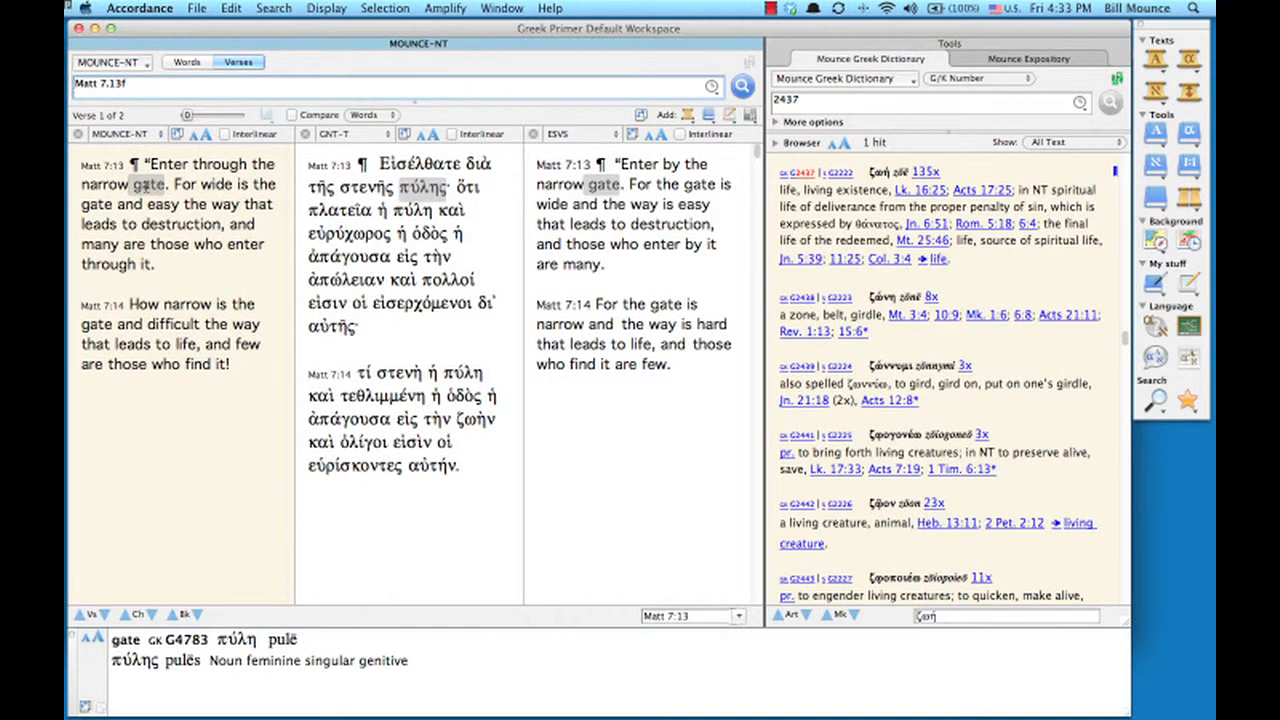
triple_click(148, 185)
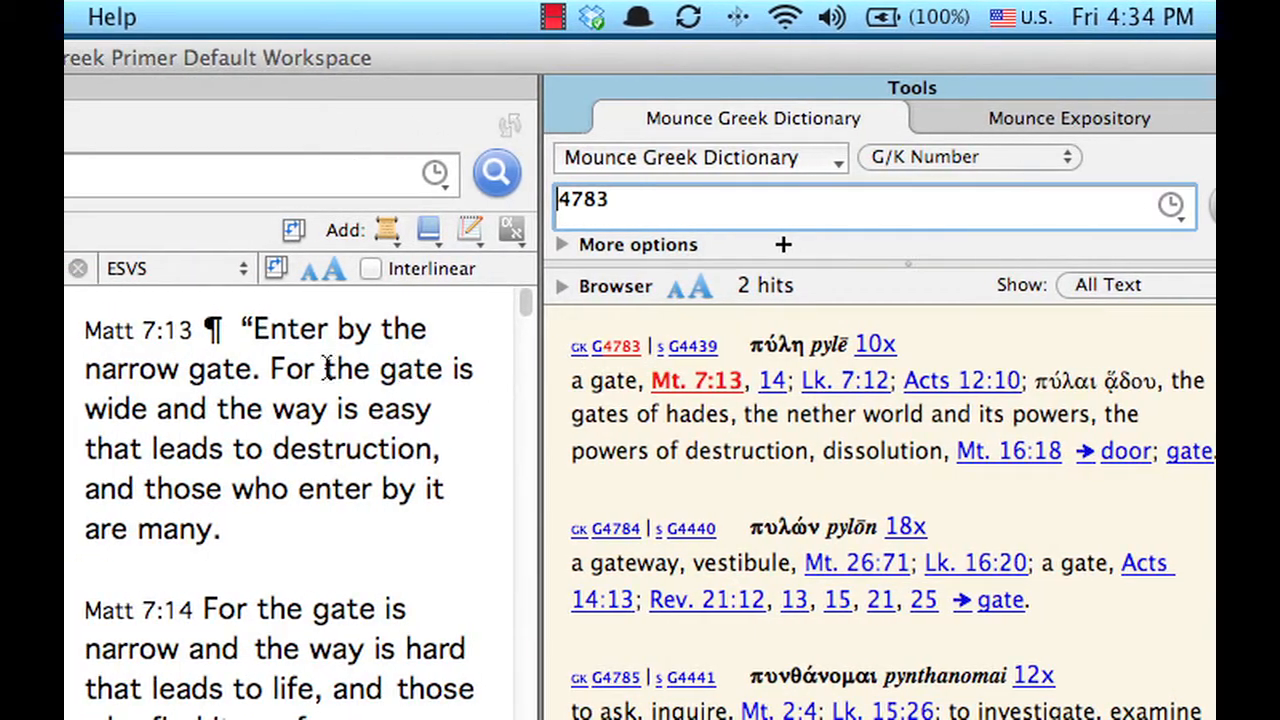
triple_click(208, 368)
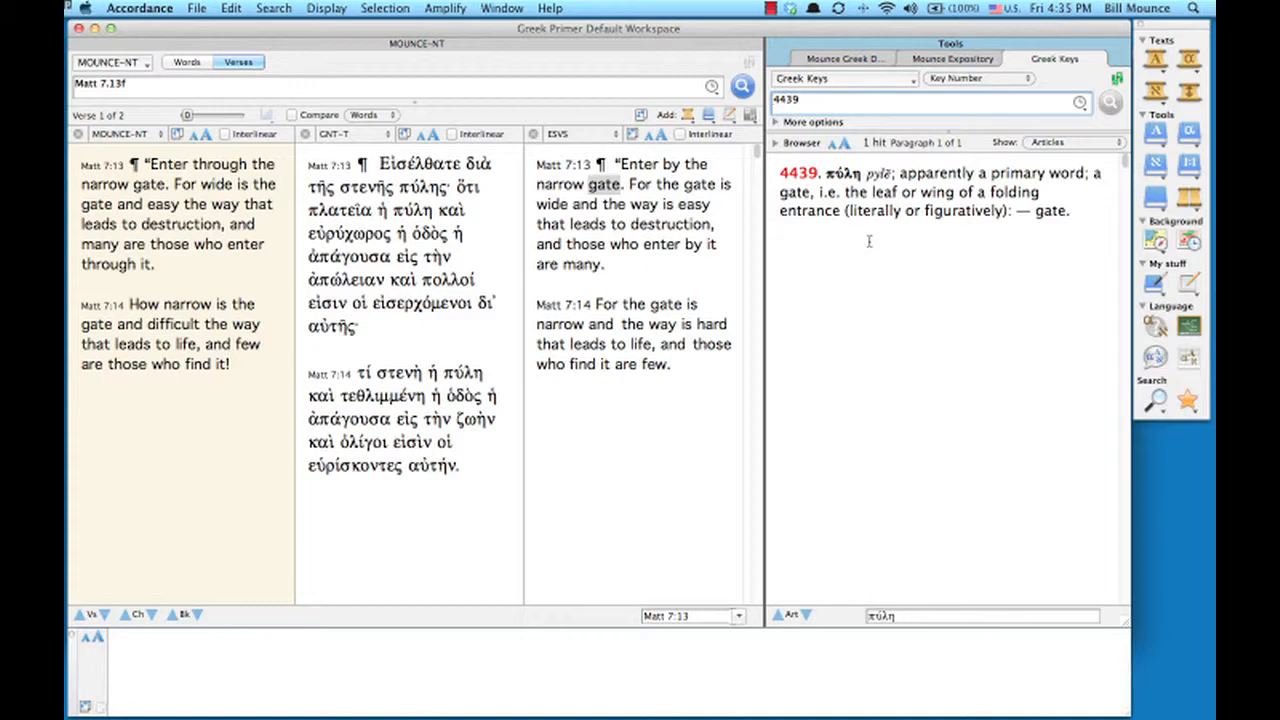
- Replace the verse reference with Mt 5.14 and display that verse
key(super+a)
key(Tab)
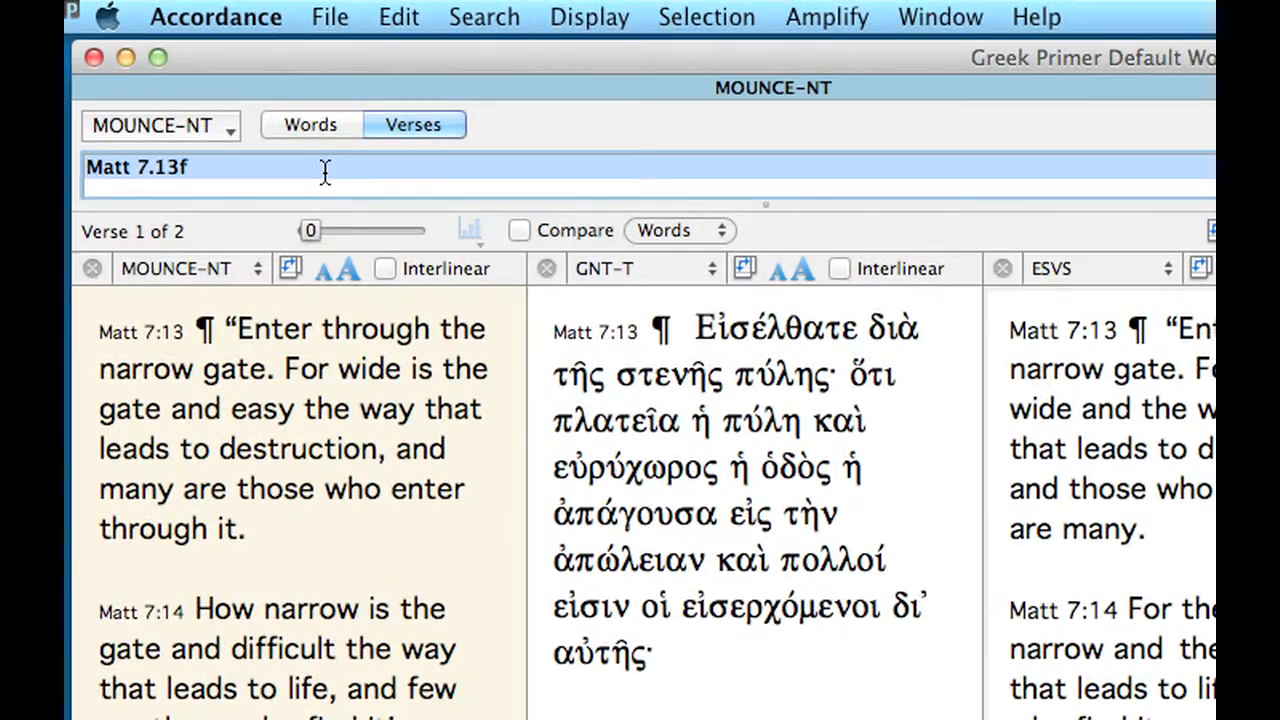
text(M)
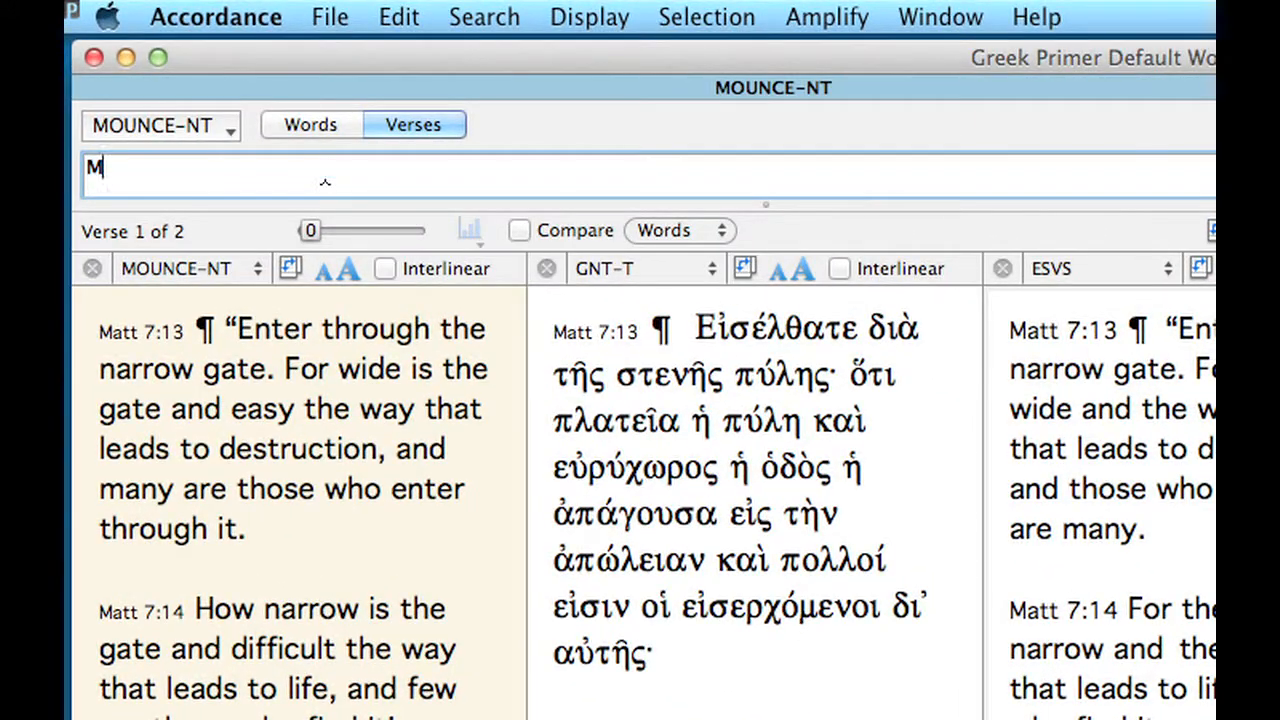
text(t 5.14)
key(Return)
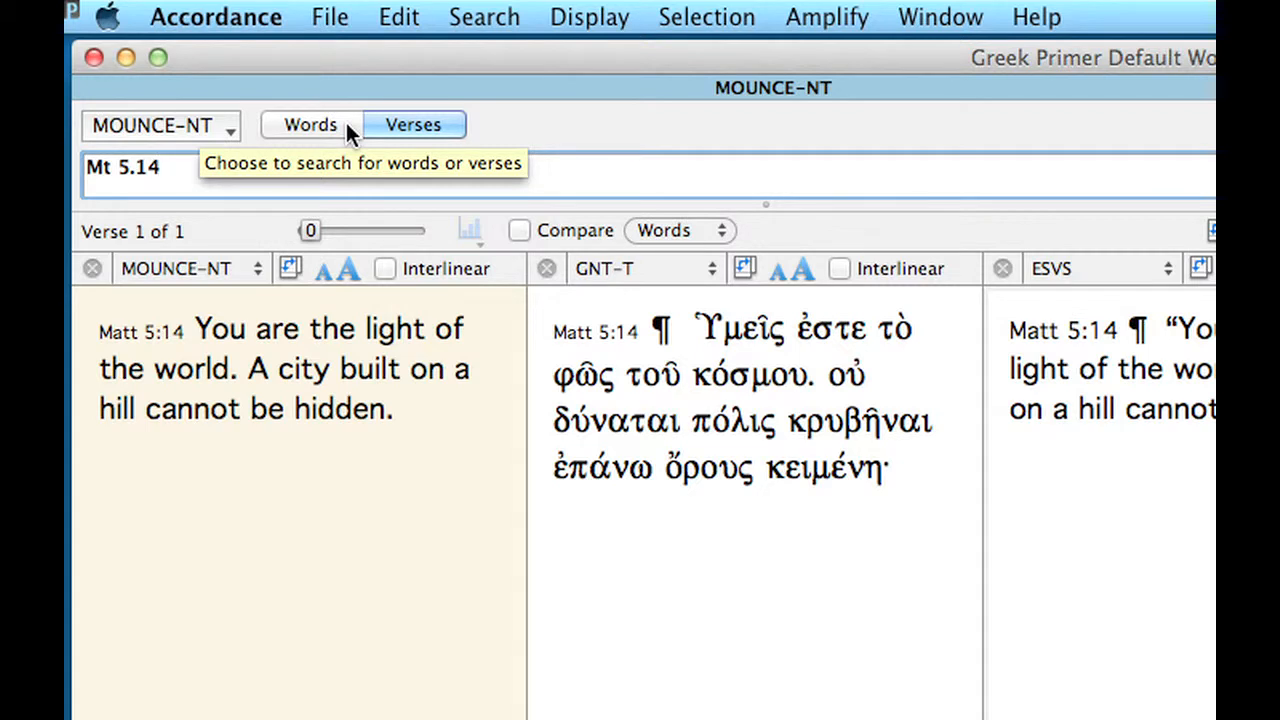
- Switch the search from verses to words and search MOUNCE-NT for "city"
click(487, 16)
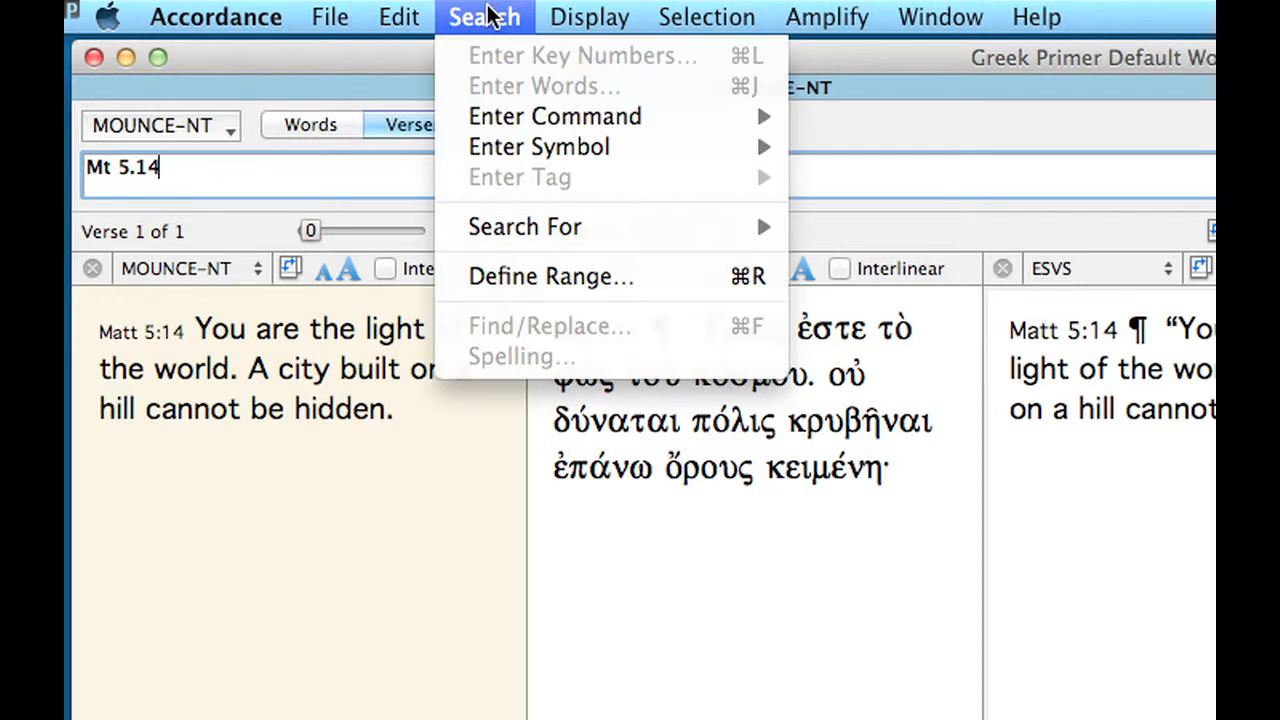
mouse_move(524, 231)
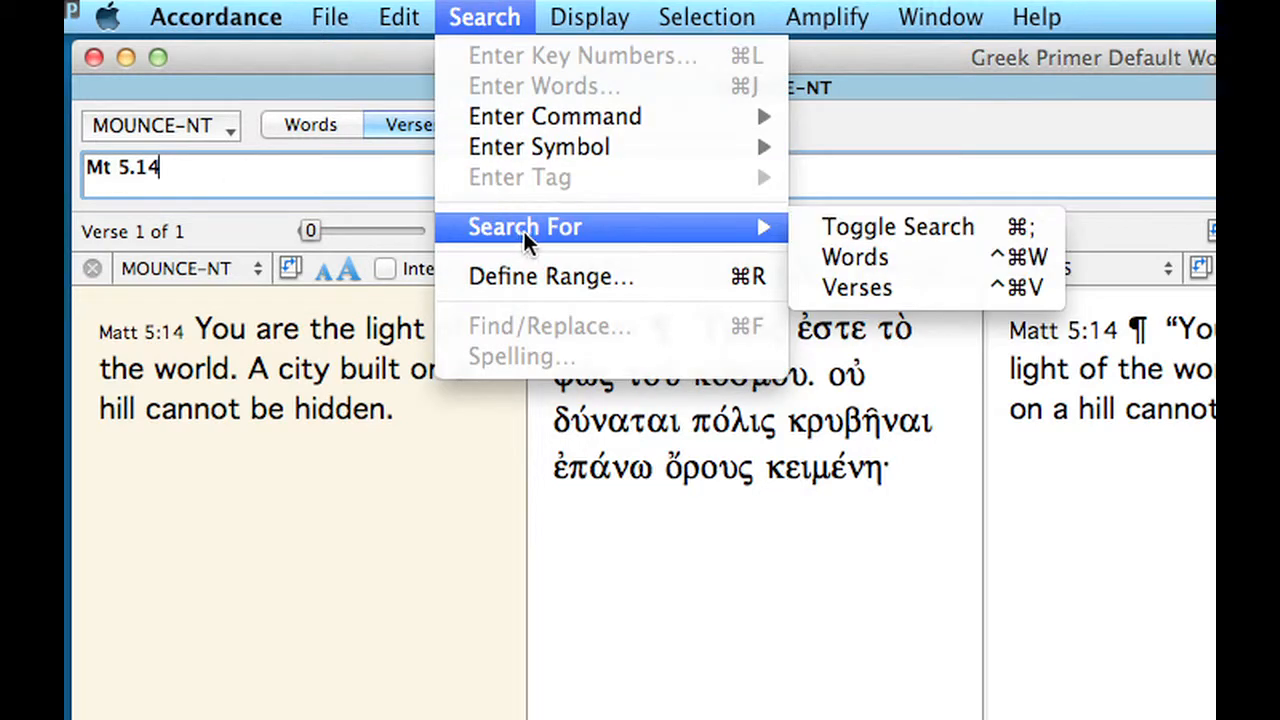
click(944, 260)
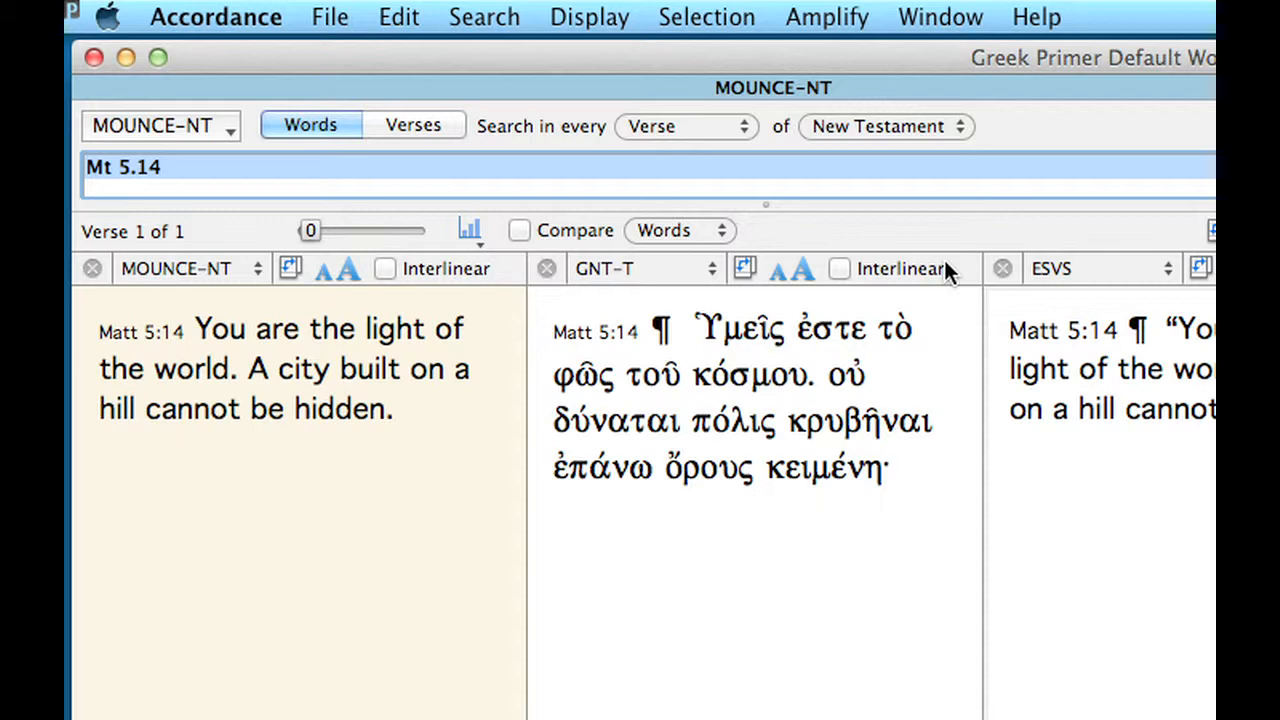
text(city)
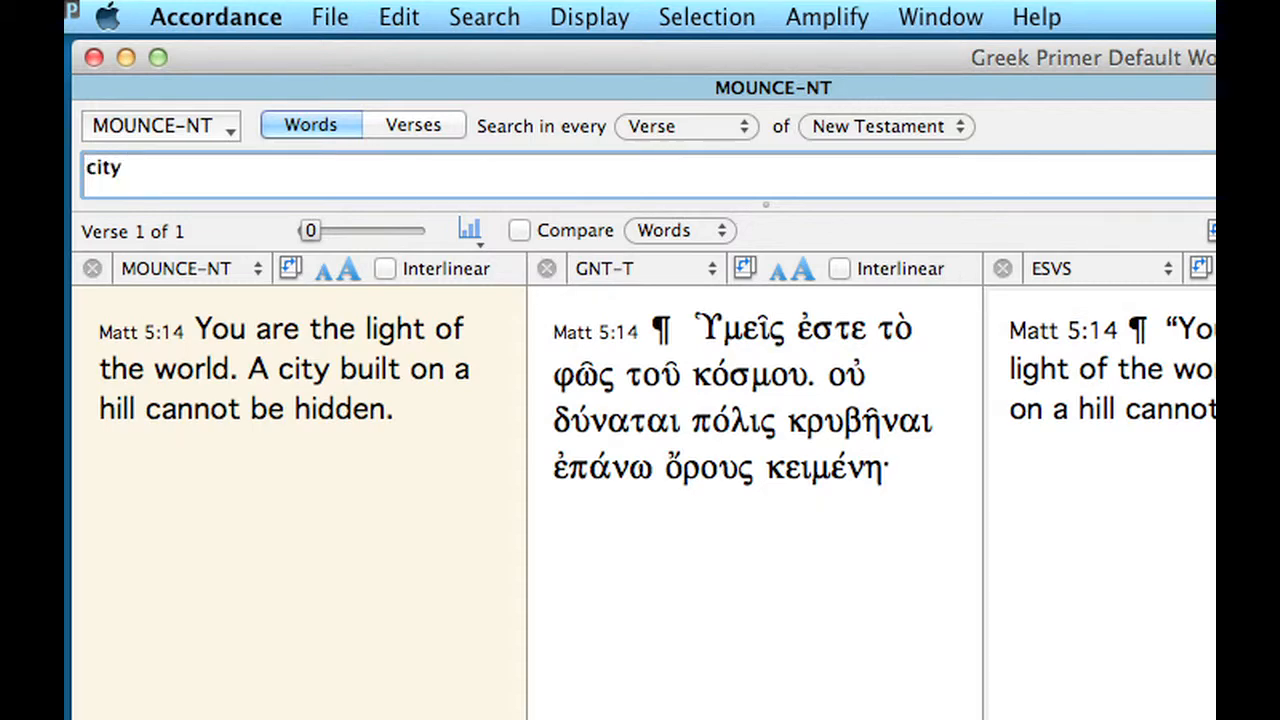
key(Return)
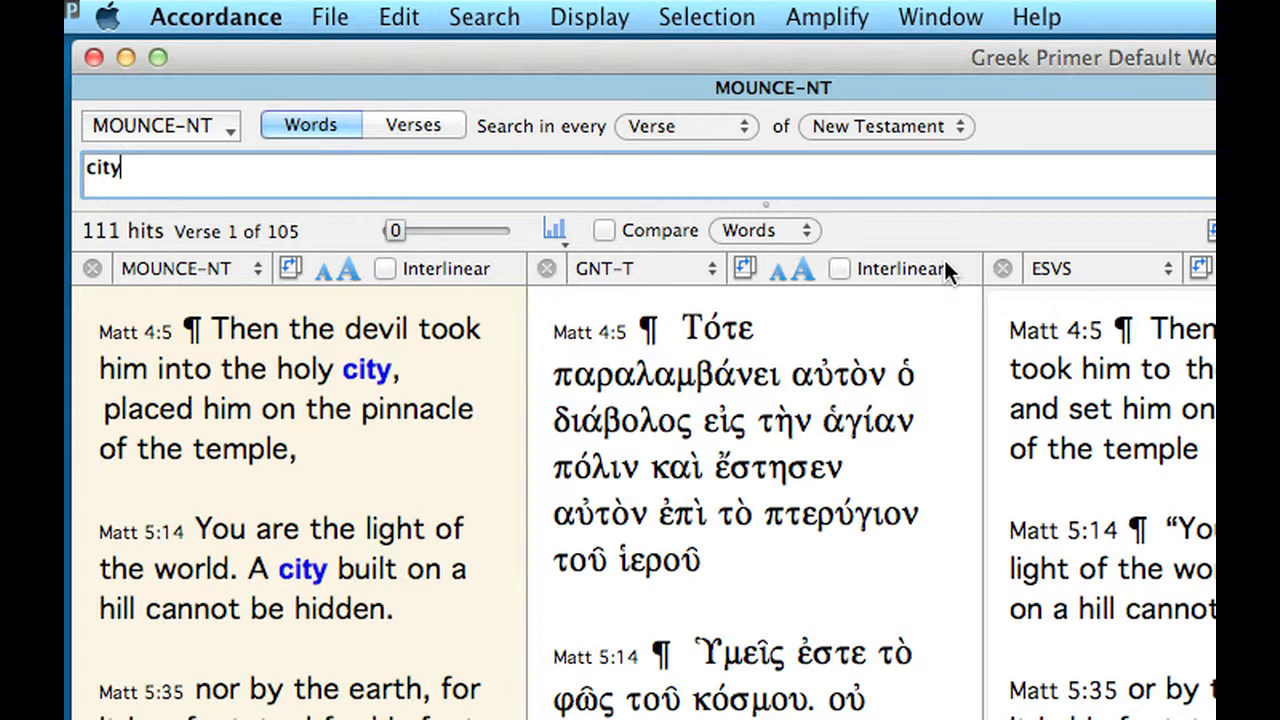
- Set the search text to ESVS and search it for "city"
click(208, 122)
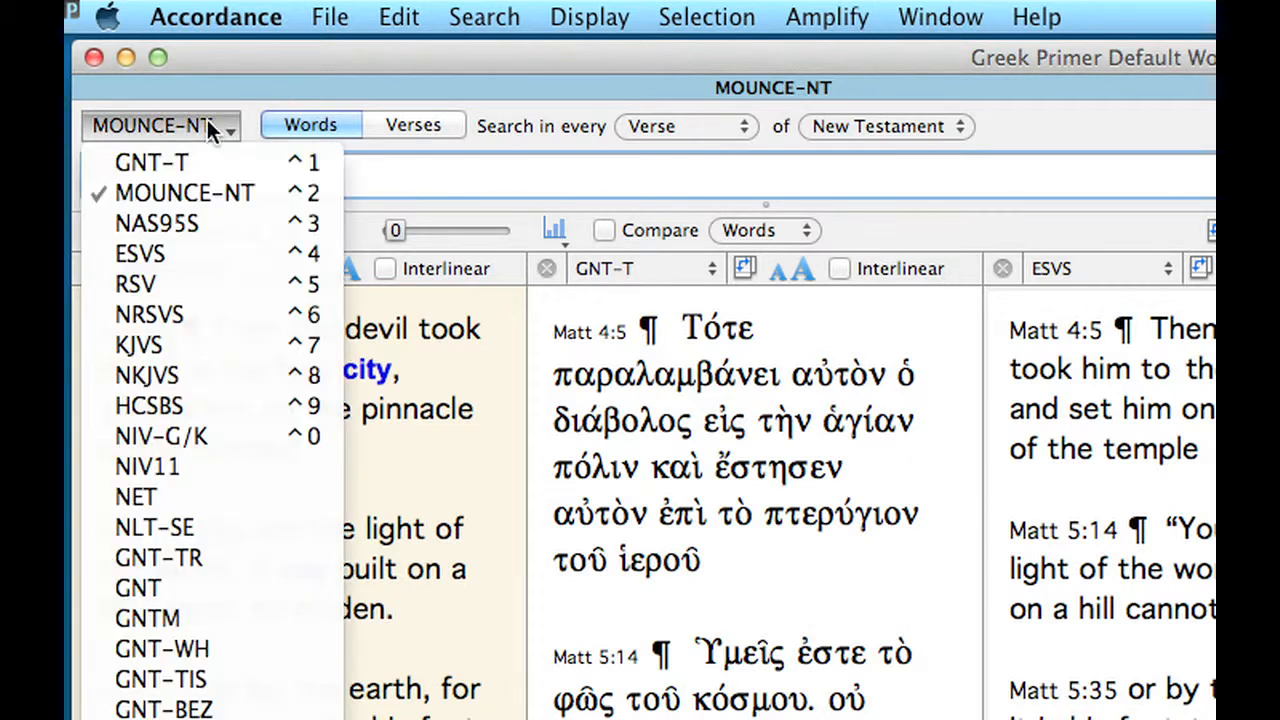
click(180, 255)
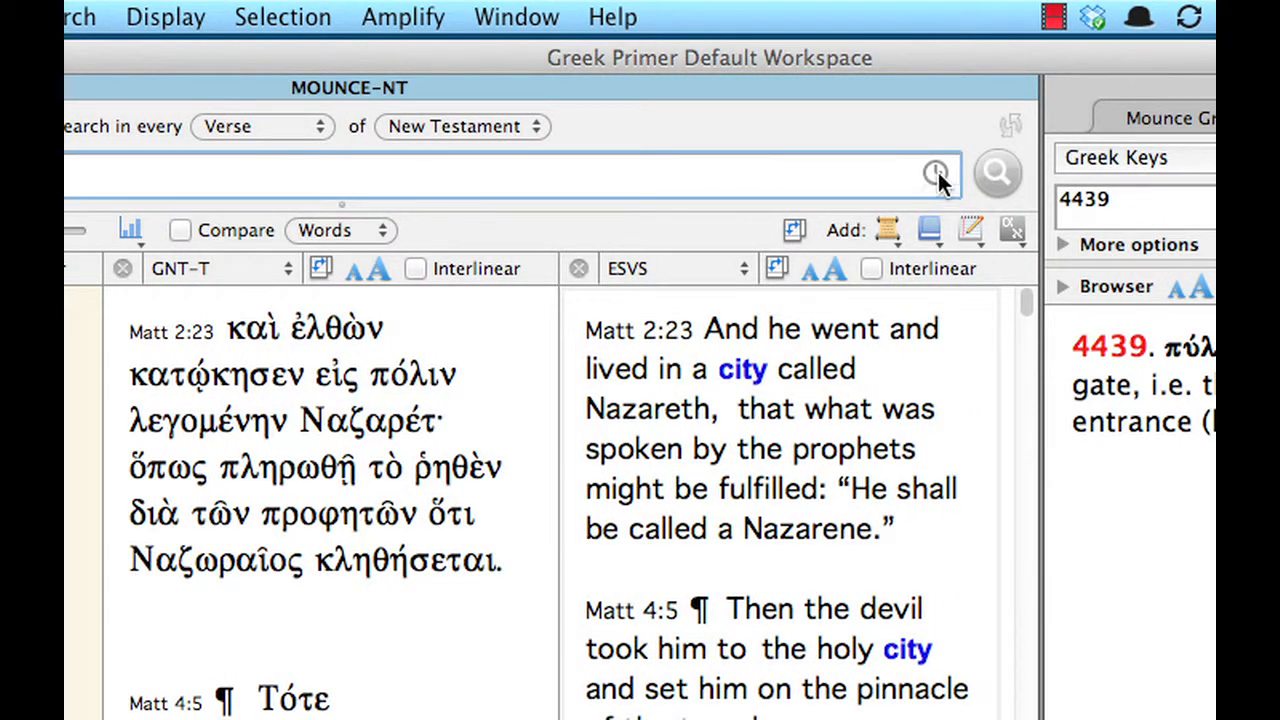
- Recall the Mt 5.14 verse search from the search history and display it with MOUNCE-NT as the search text
click(937, 173)
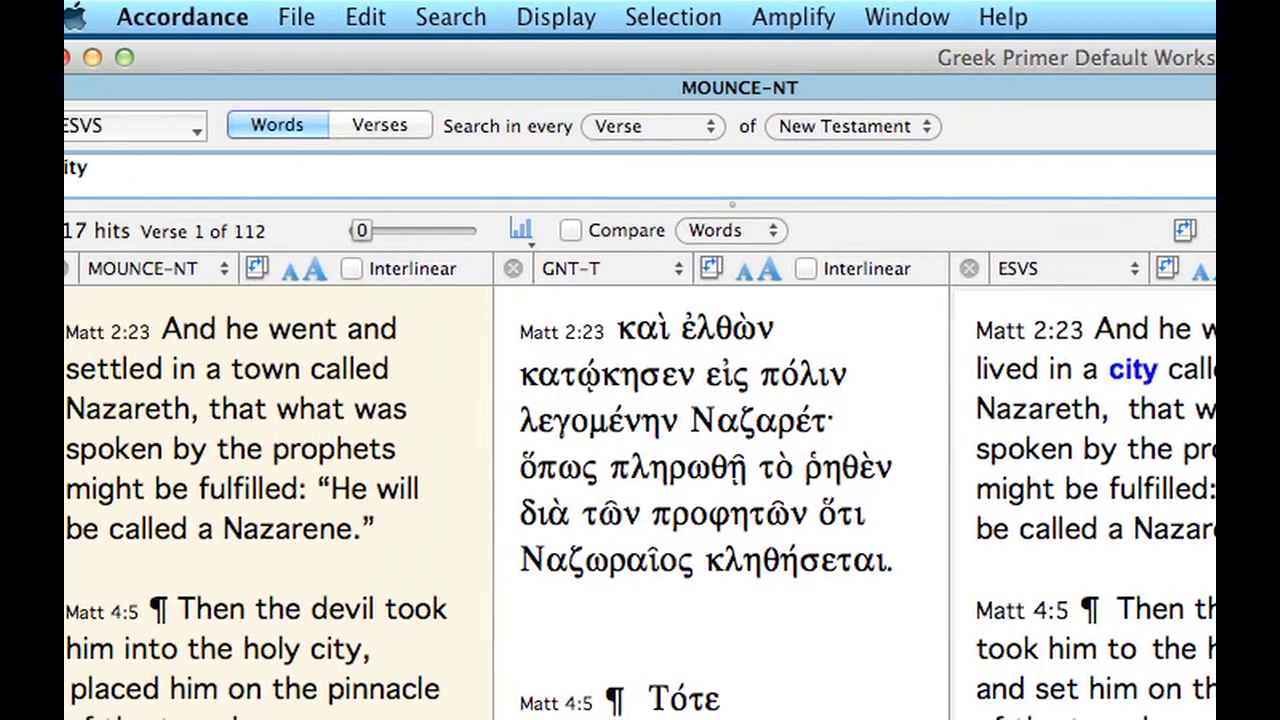
click(1212, 200)
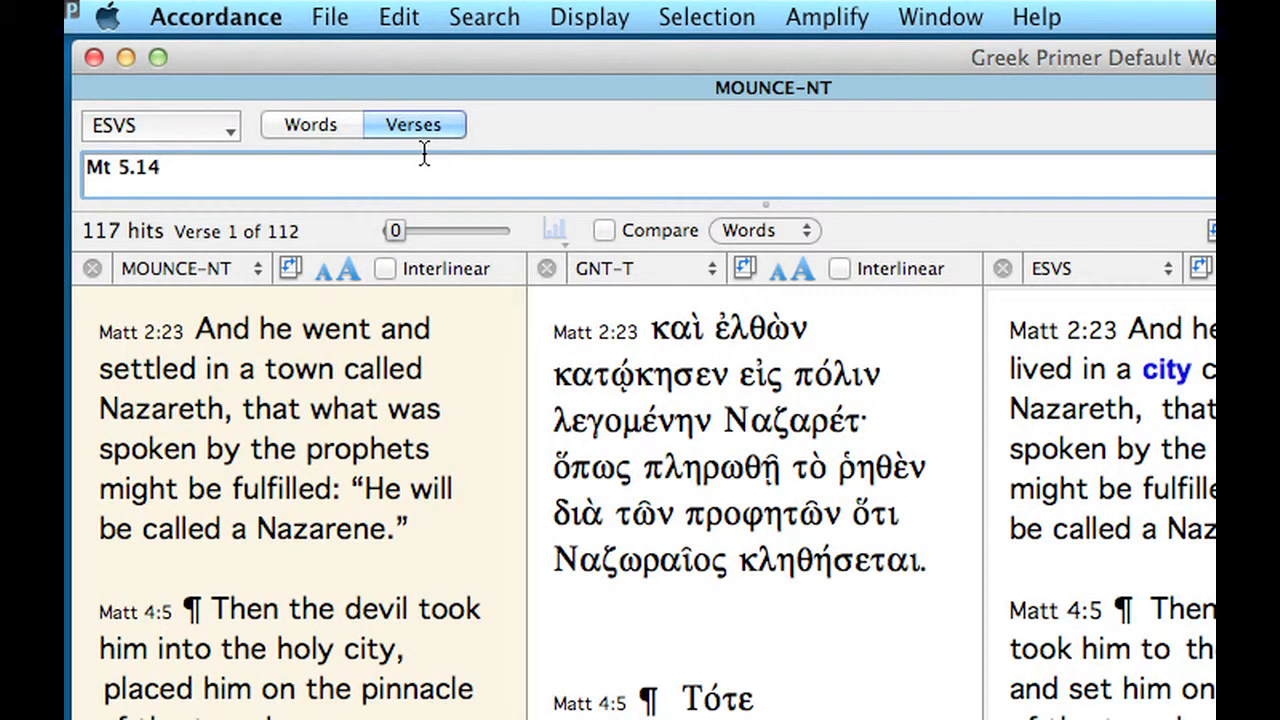
click(198, 120)
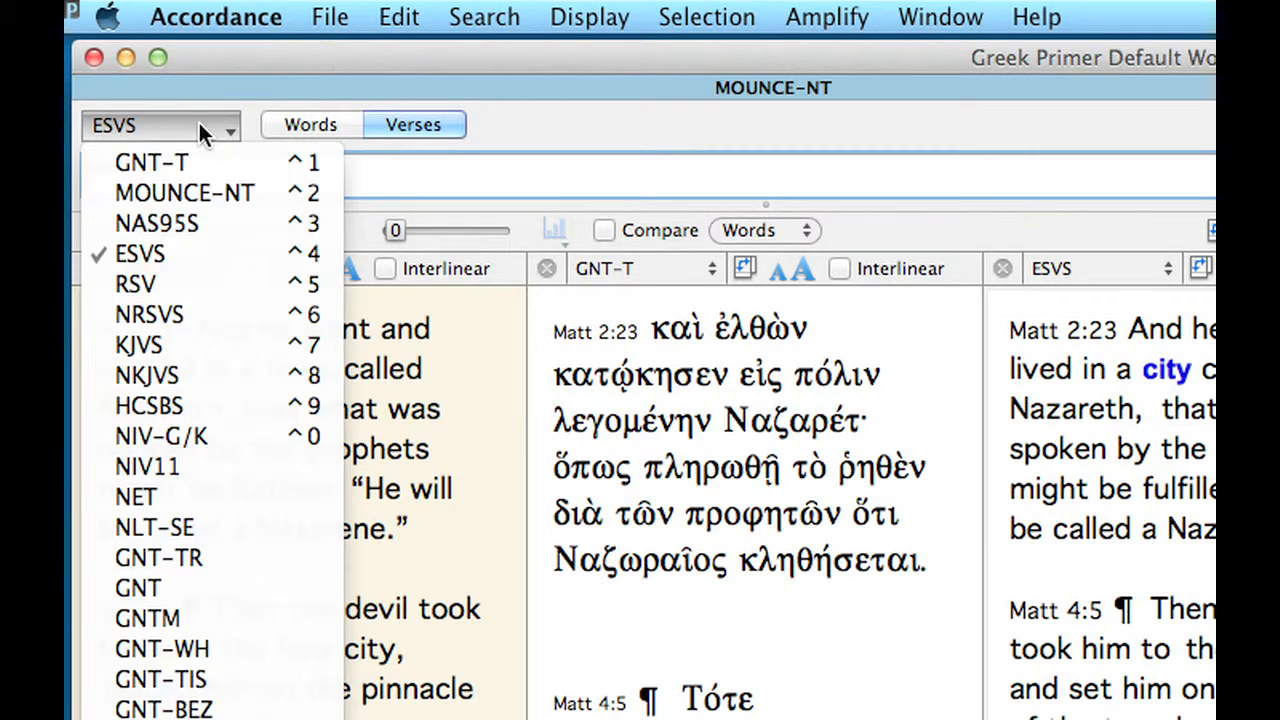
click(201, 188)
key(Return)
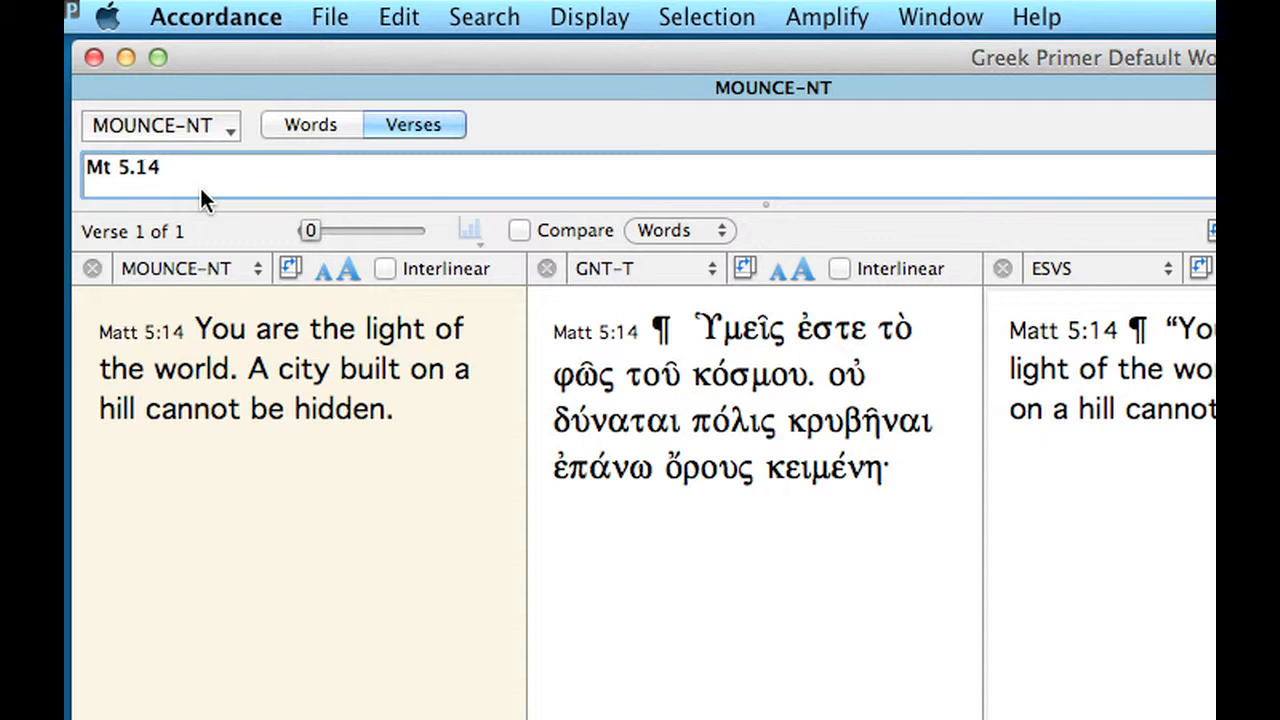
- Search MOUNCE-NT for the word "city" directly from Matt 5:14 and compare the results with the original verse tab
right_click(301, 372)
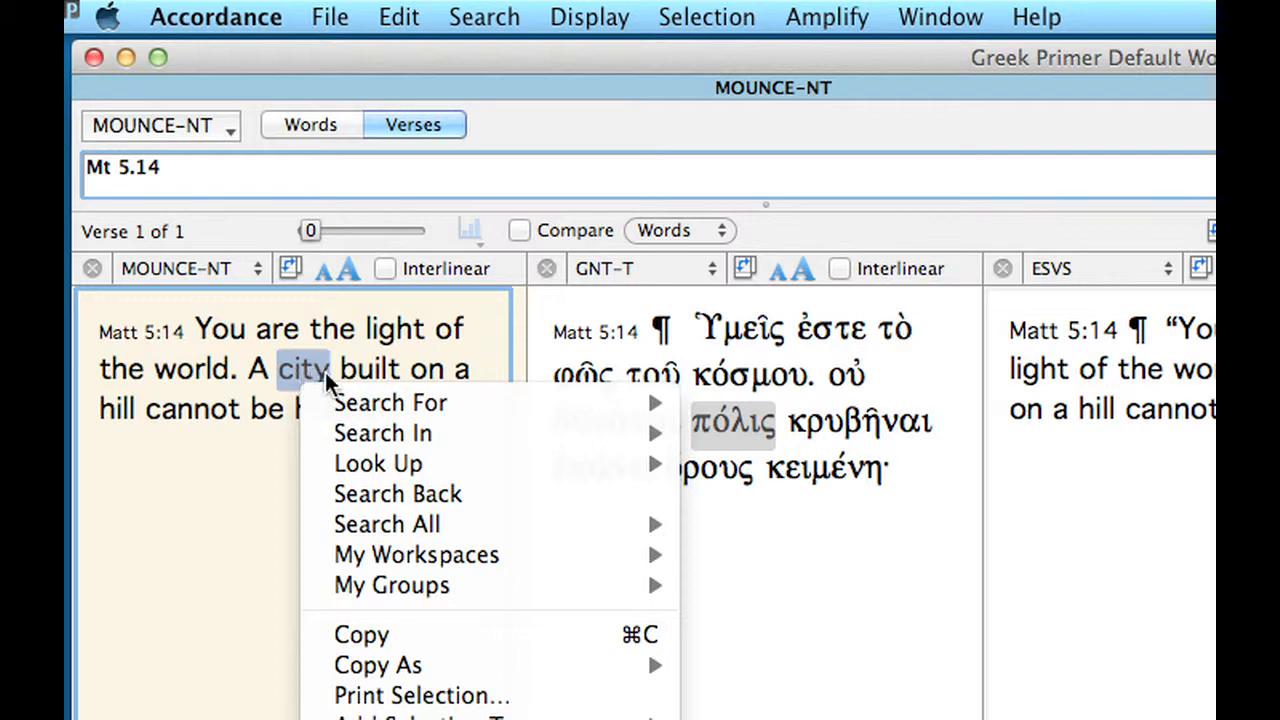
mouse_move(523, 408)
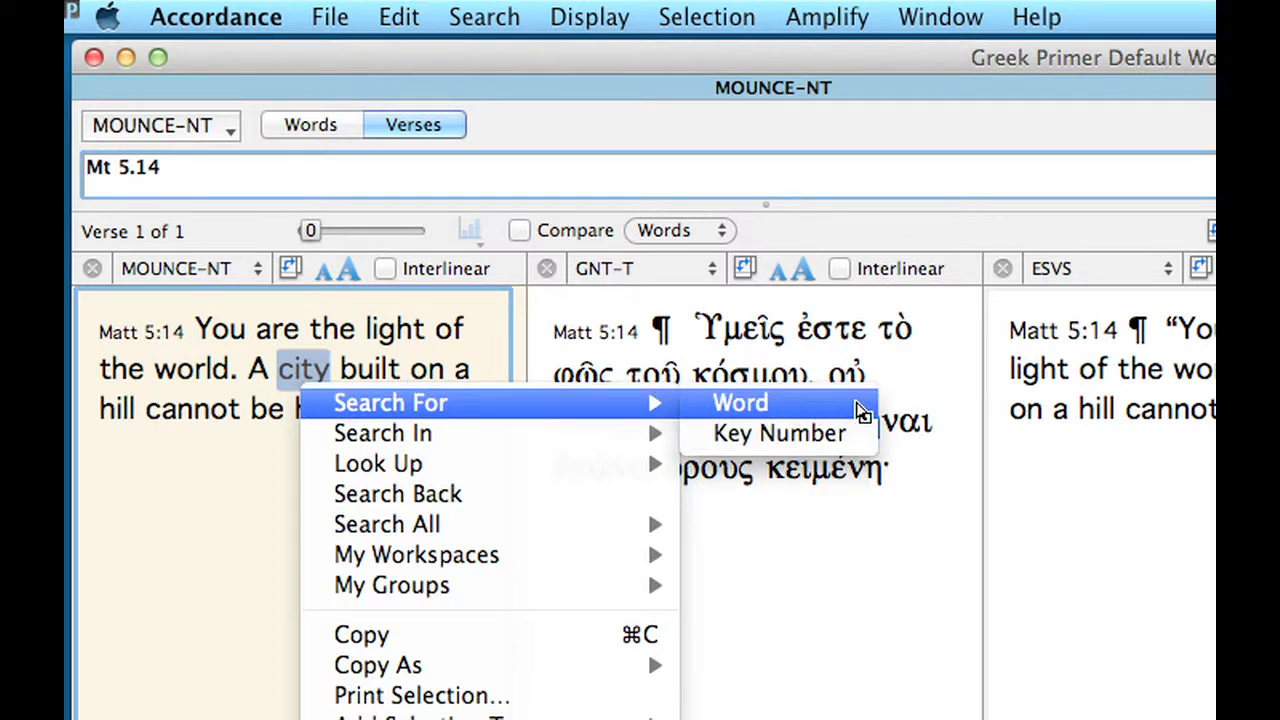
click(858, 410)
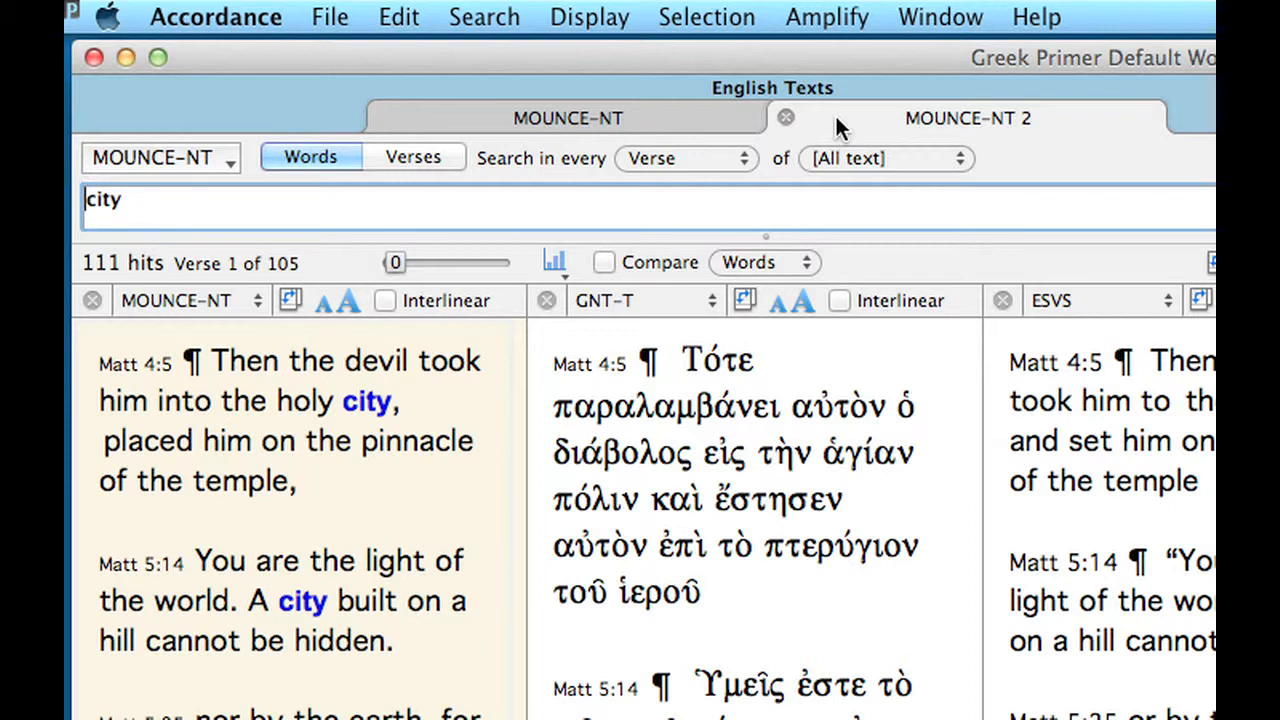
click(688, 118)
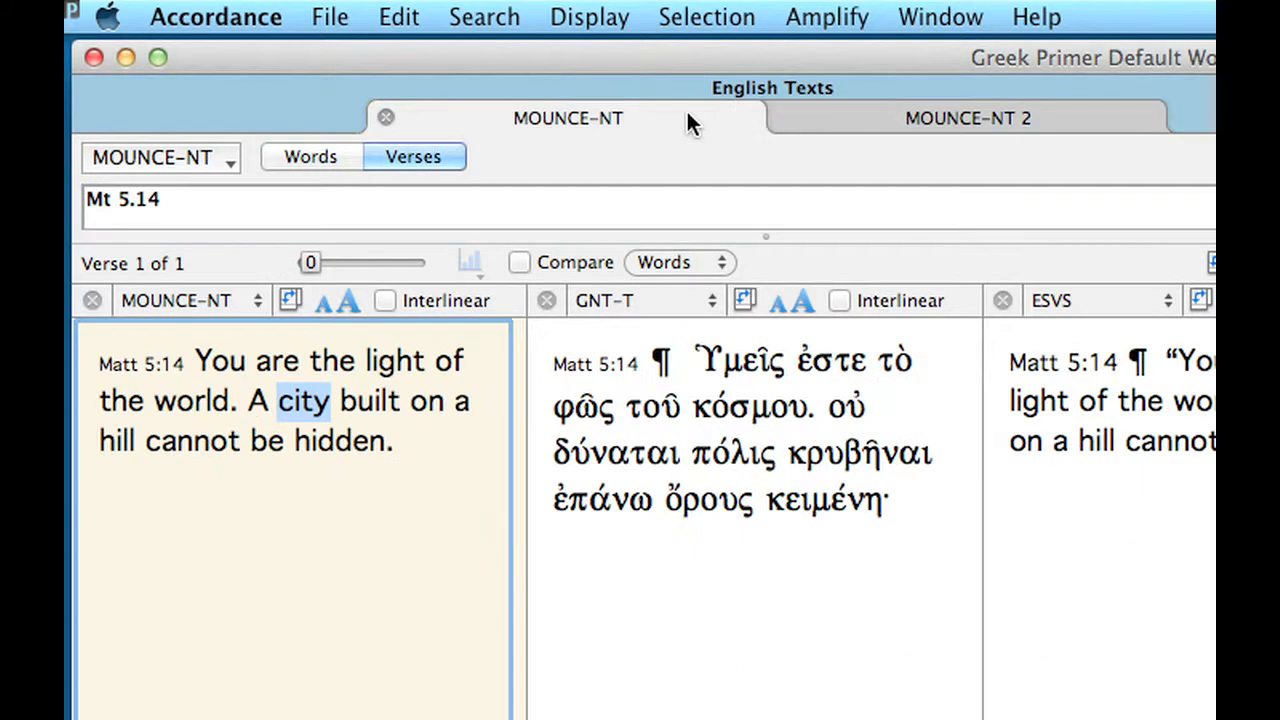
click(871, 113)
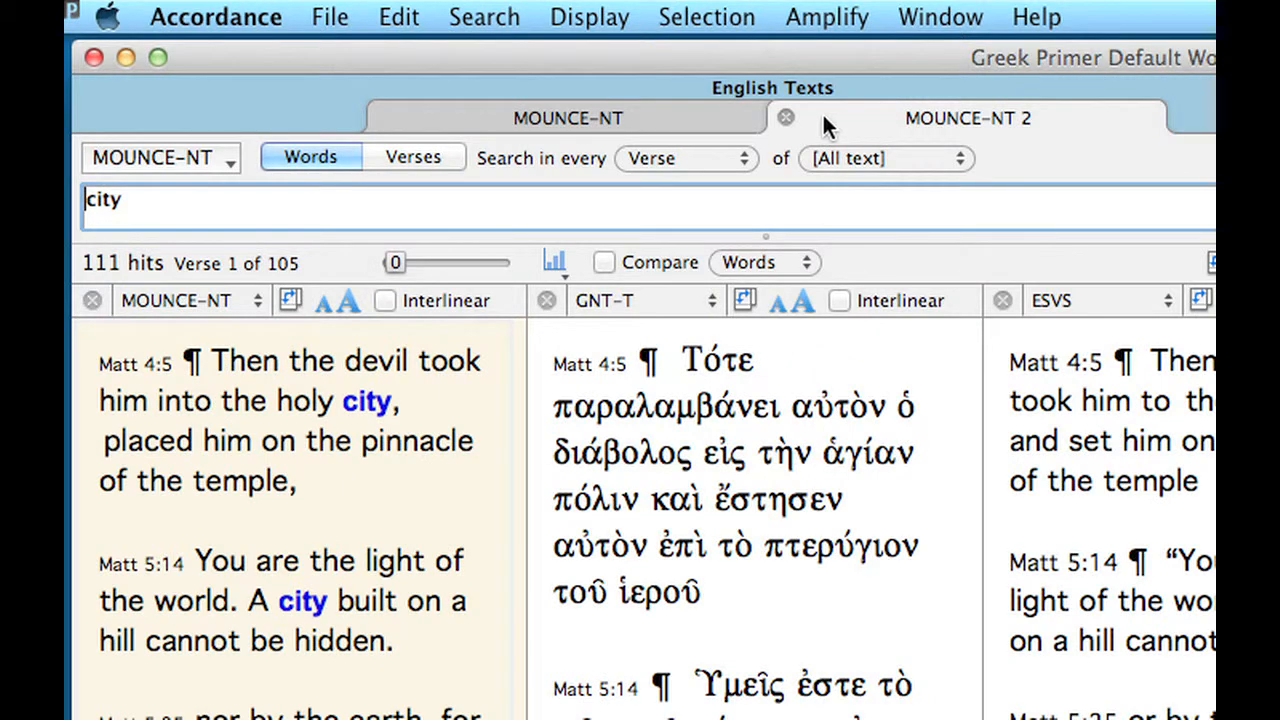
- Return to Matt 5:14, search MOUNCE-NT for the key number behind "city", and review how the resulting verses translate it
click(662, 125)
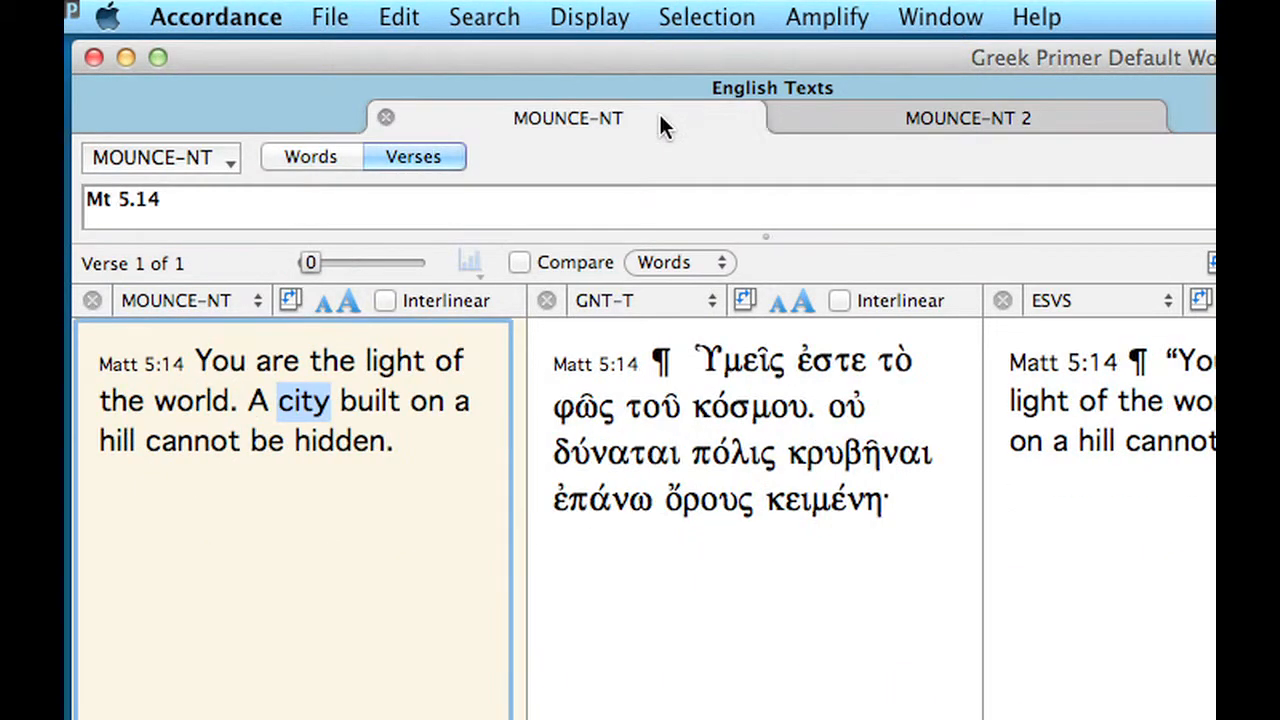
right_click(305, 410)
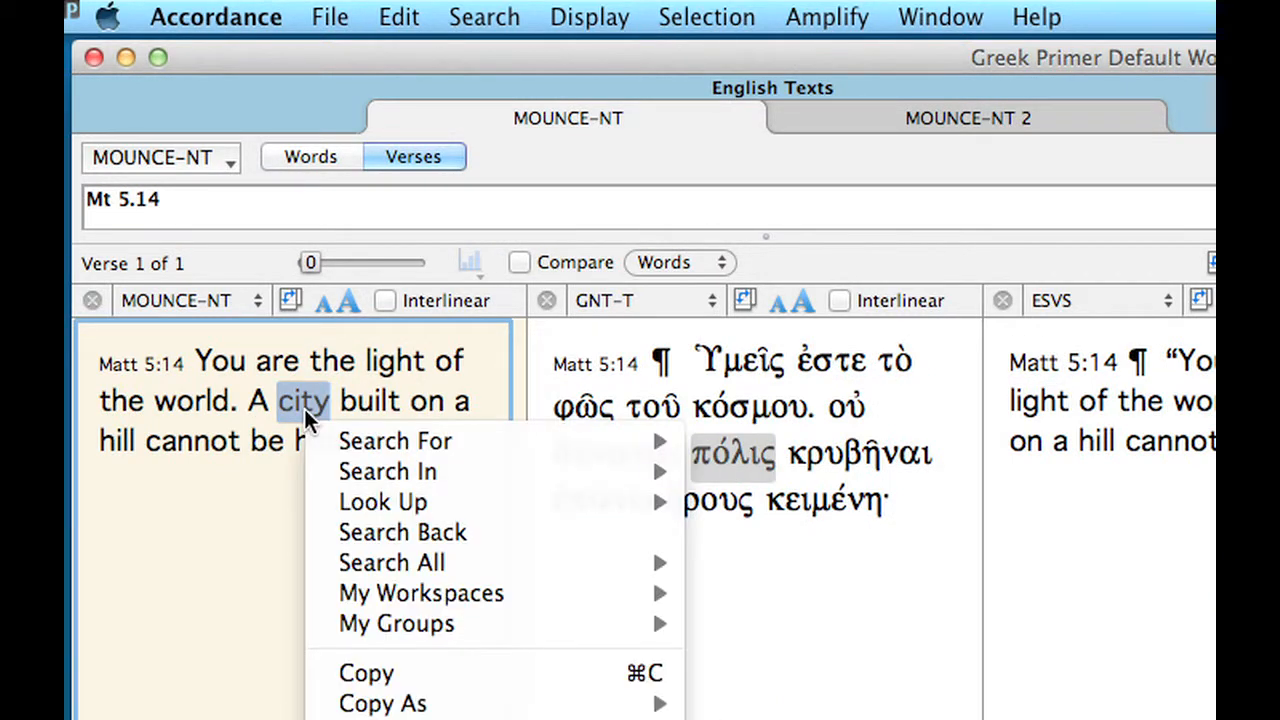
mouse_move(445, 440)
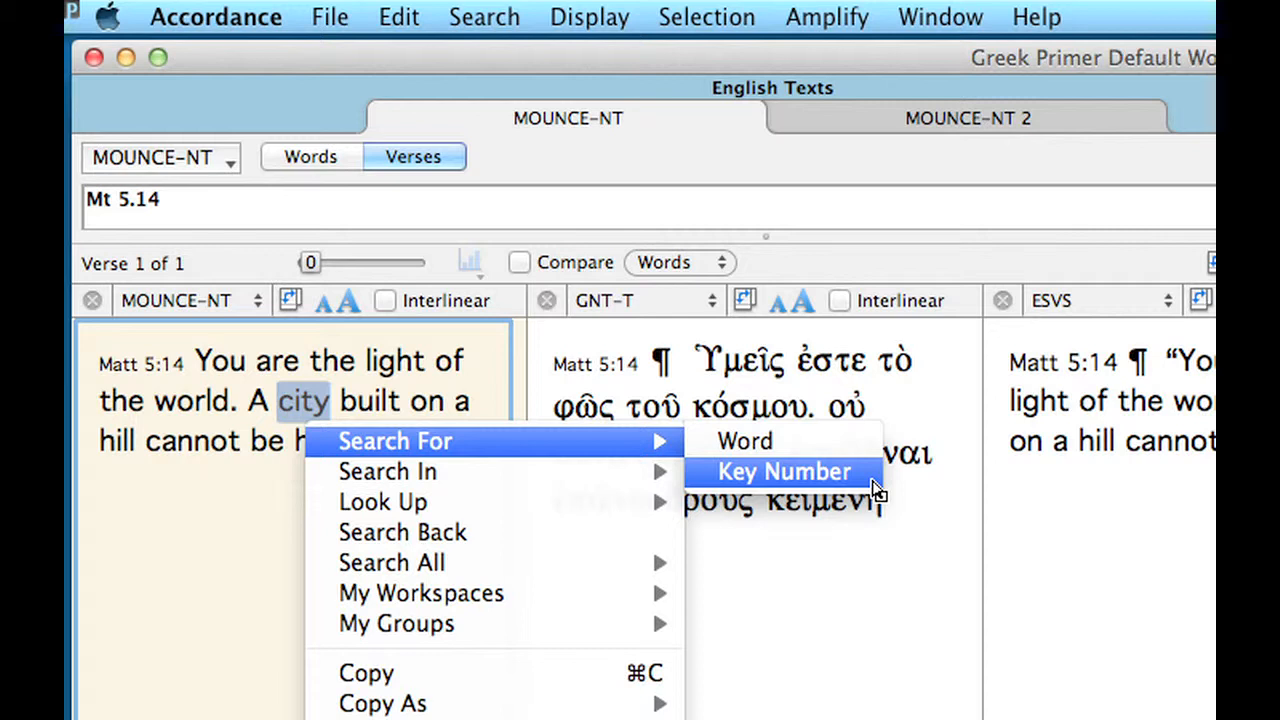
click(784, 472)
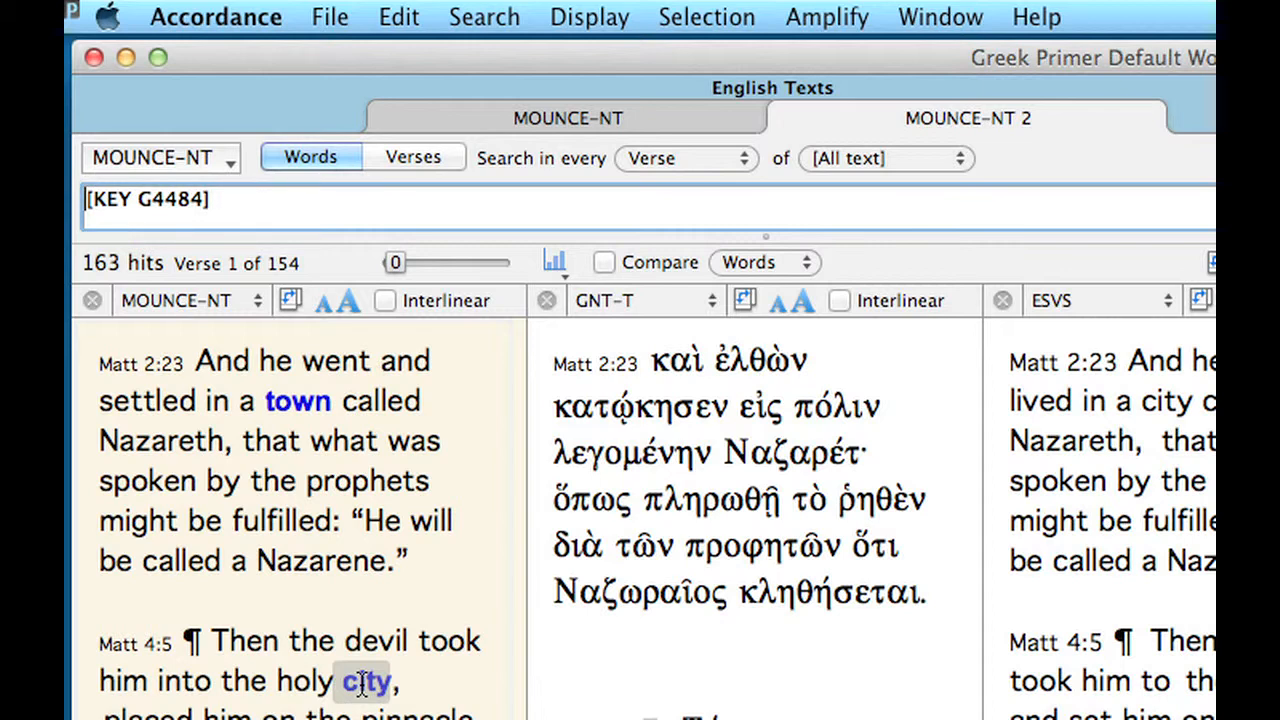
click(478, 115)
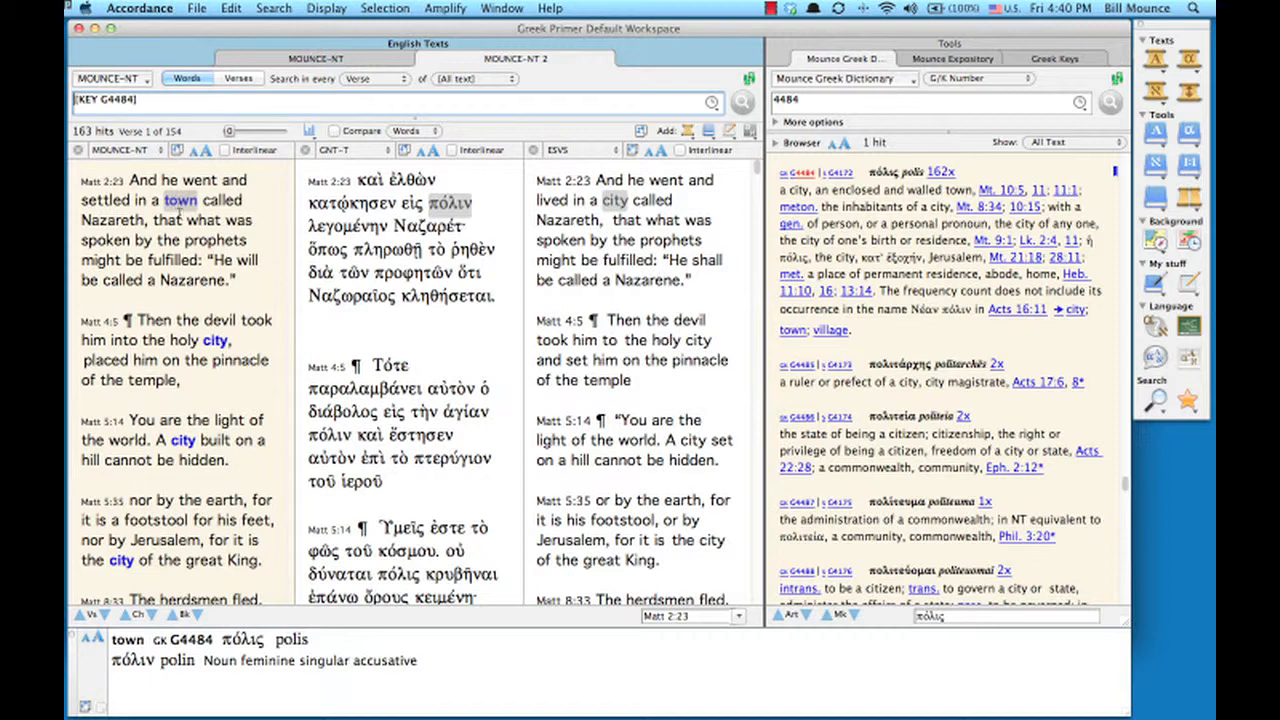
mouse_move(215, 340)
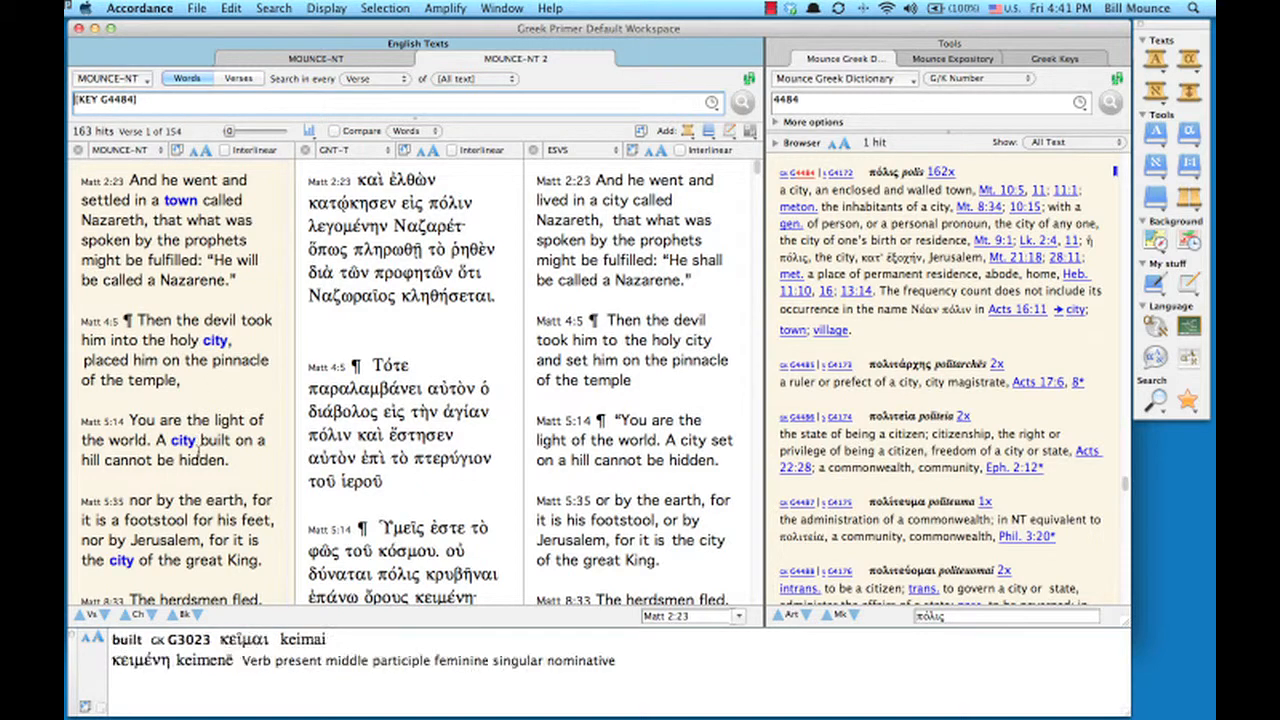
scroll(205, 445, down, 5)
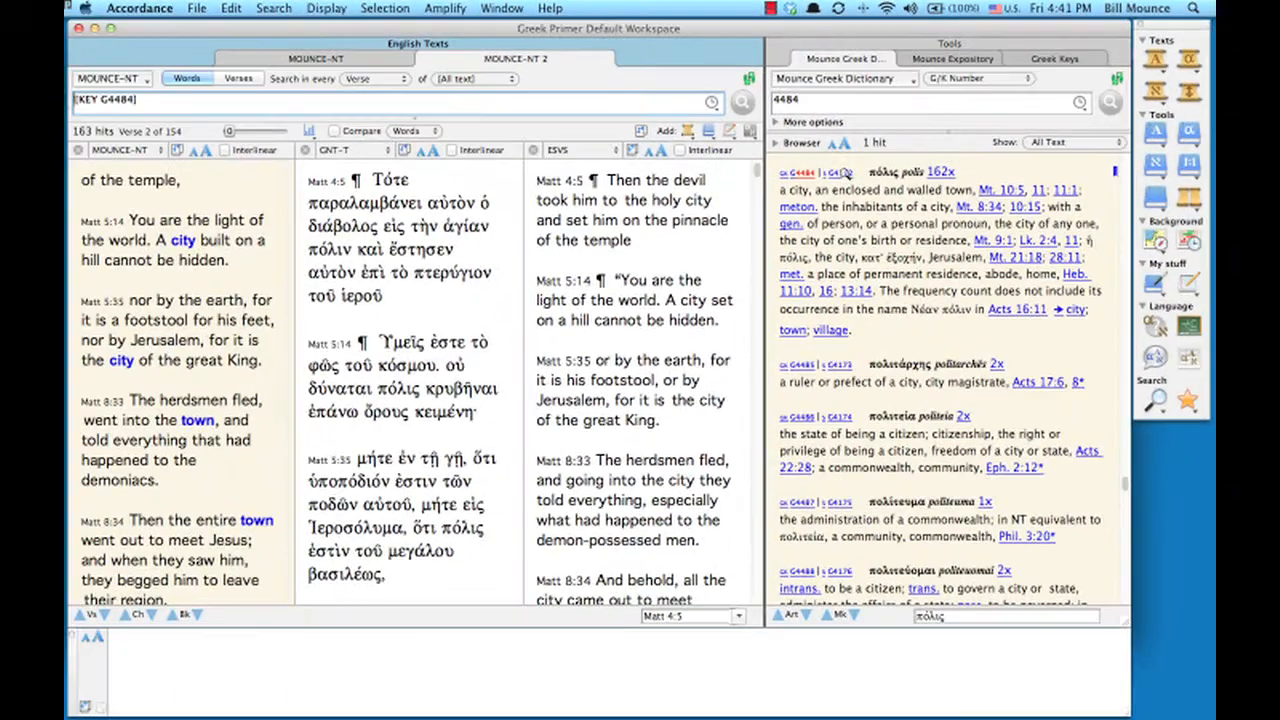
- Search ESVS for key number G4172 in a new tab and add KJVS as a parallel text
click(477, 346)
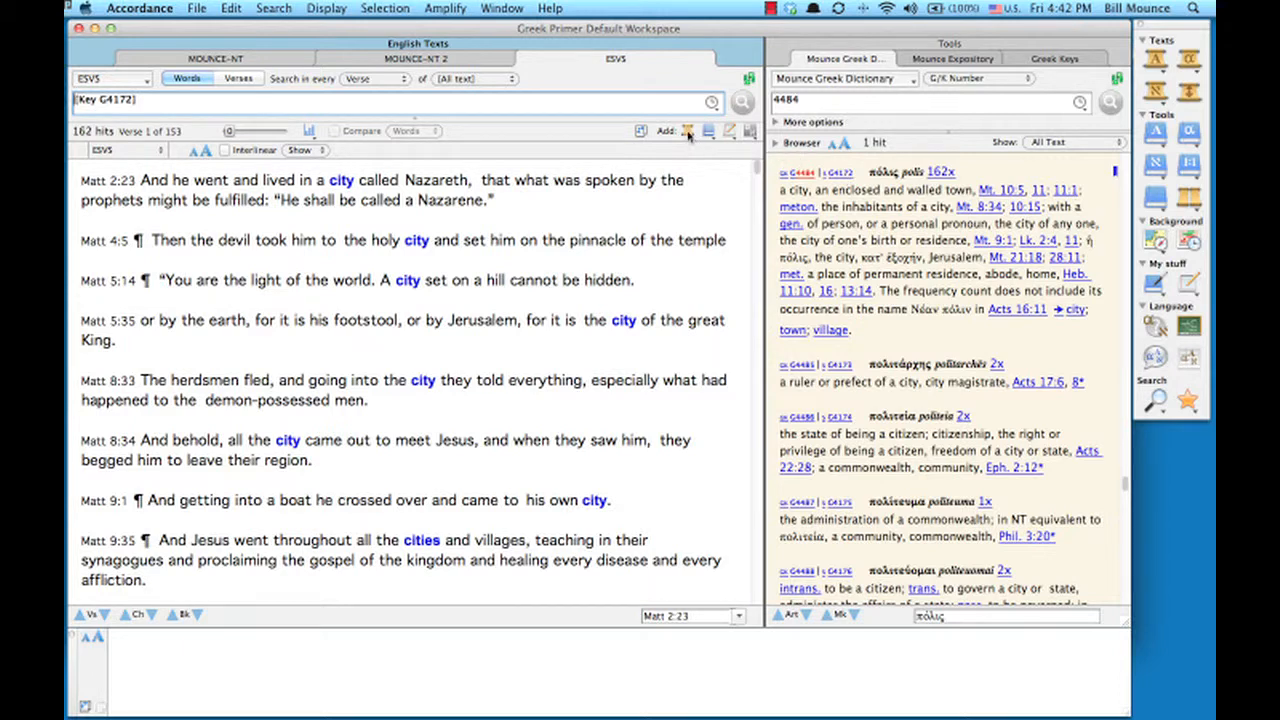
click(688, 132)
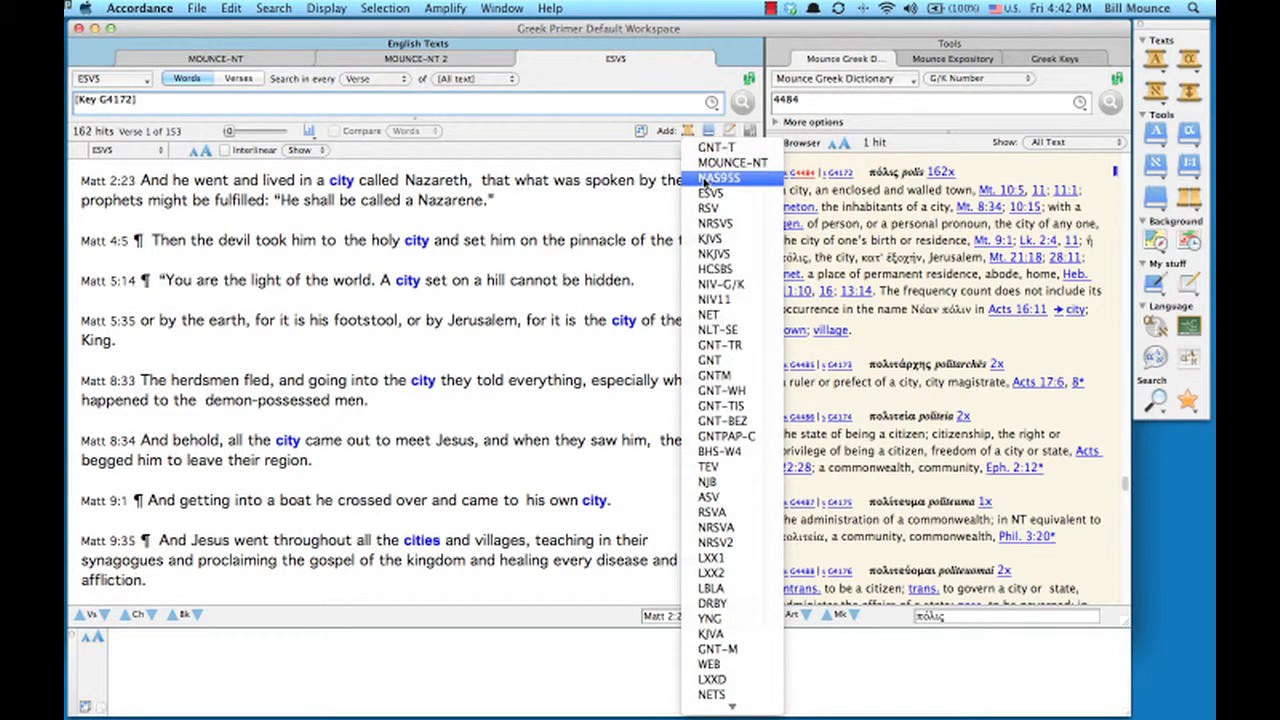
click(741, 243)
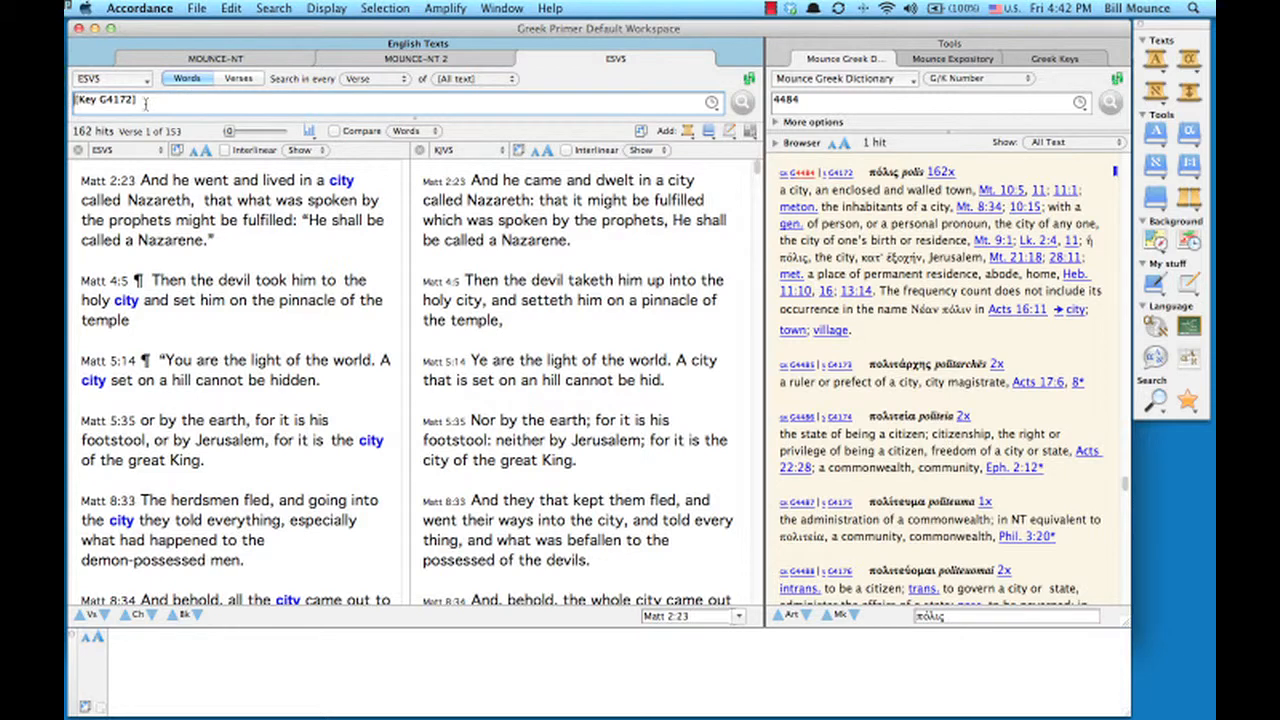
- Replace the search entry with [key g0025] and run the search in ESVS
drag(147, 104, 73, 101)
key(BackSpace)
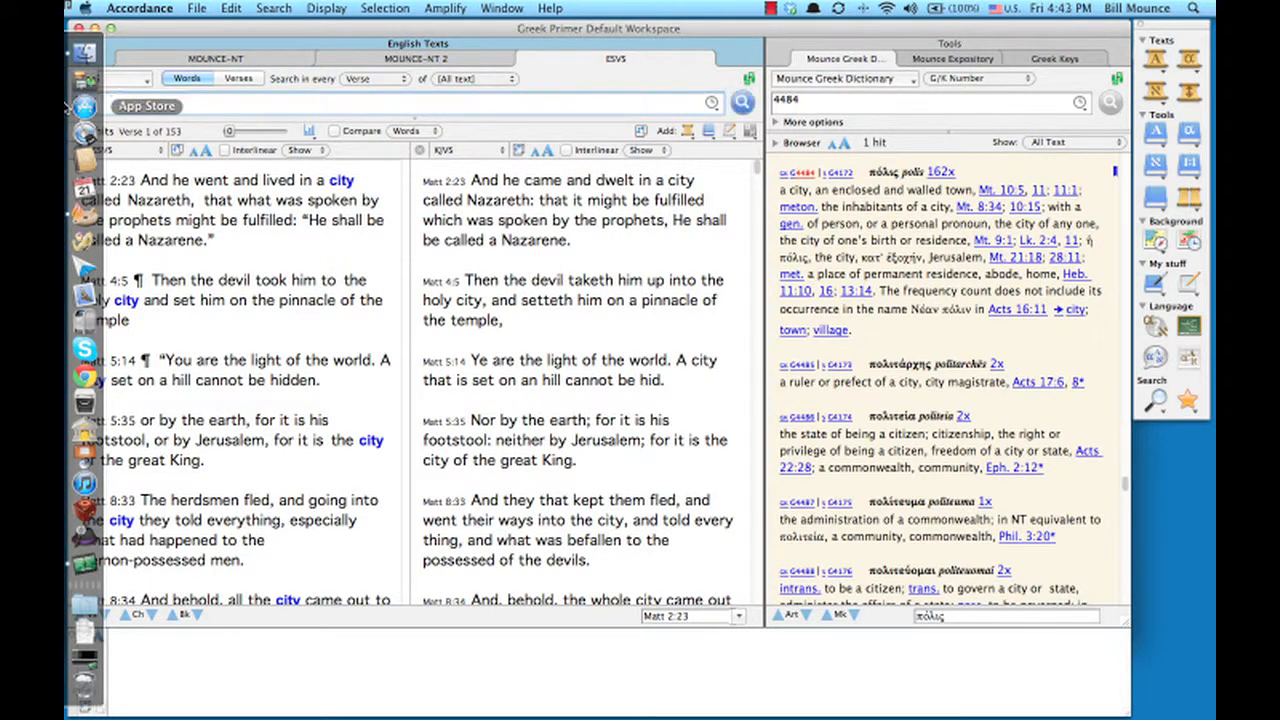
text([key)
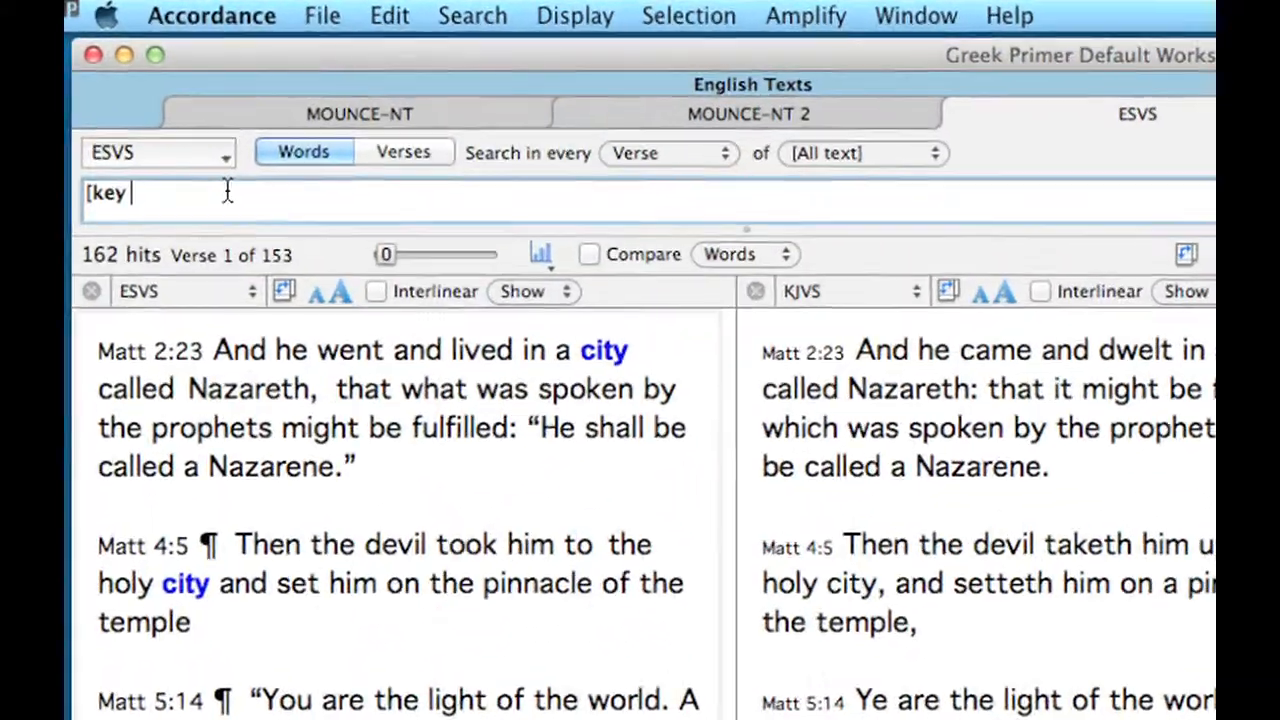
text( g0025])
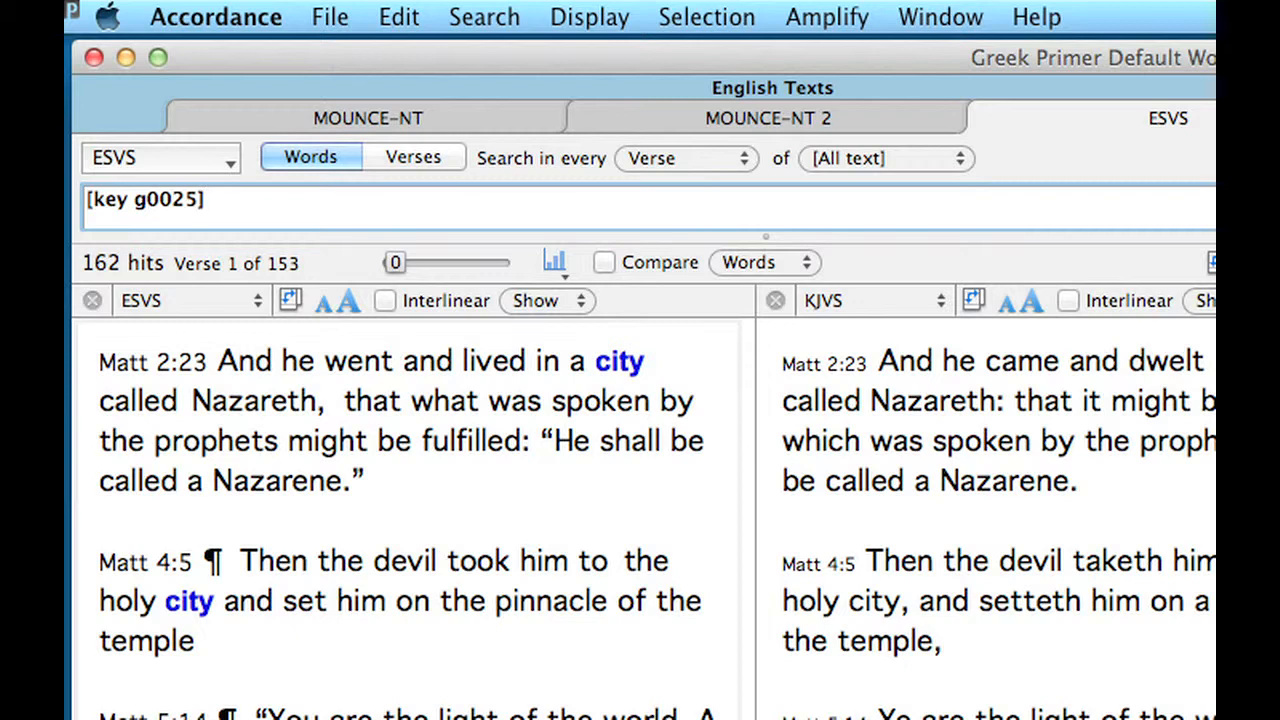
key(Return)
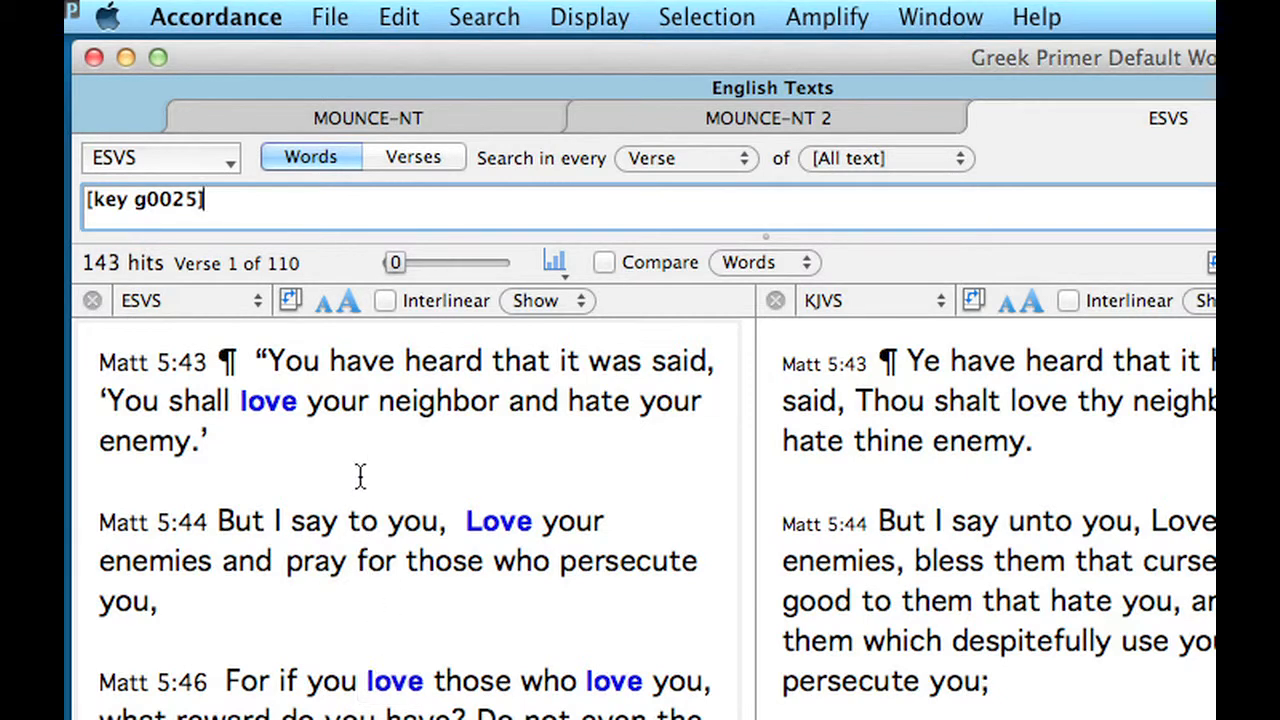
- Change both the first column and the search text to MOUNCE-NT
click(248, 300)
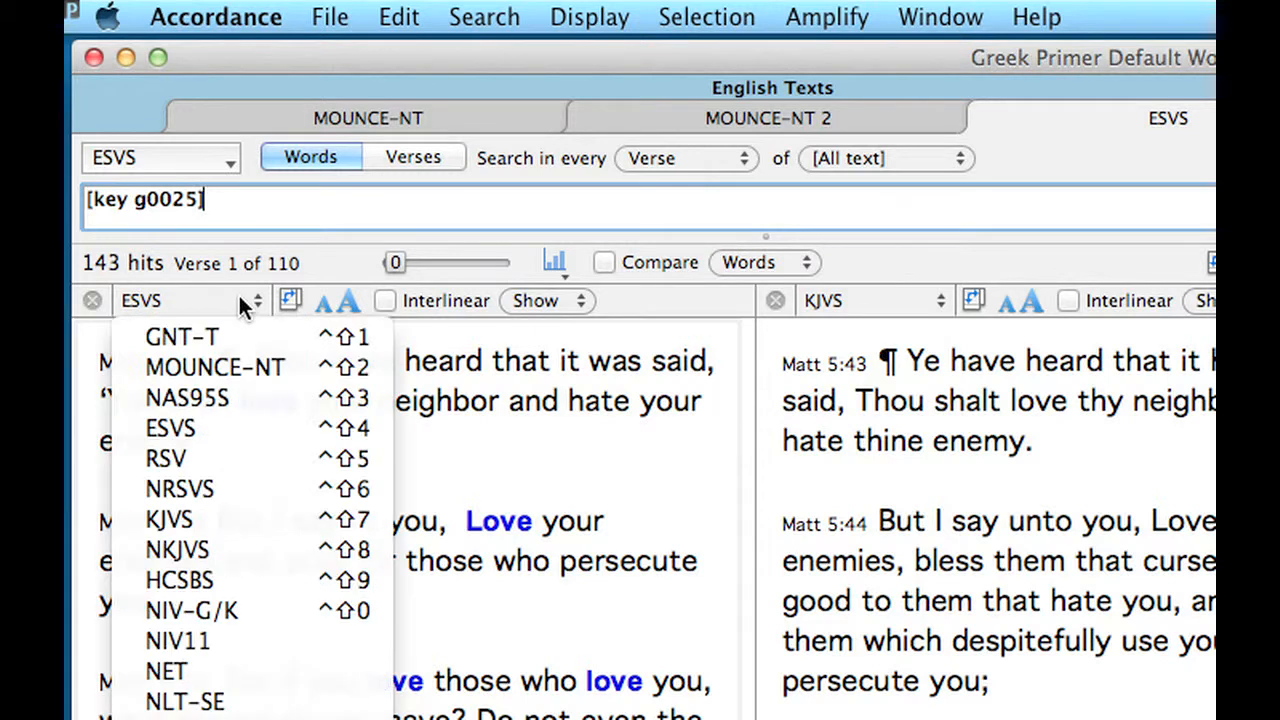
click(232, 364)
click(209, 155)
click(207, 222)
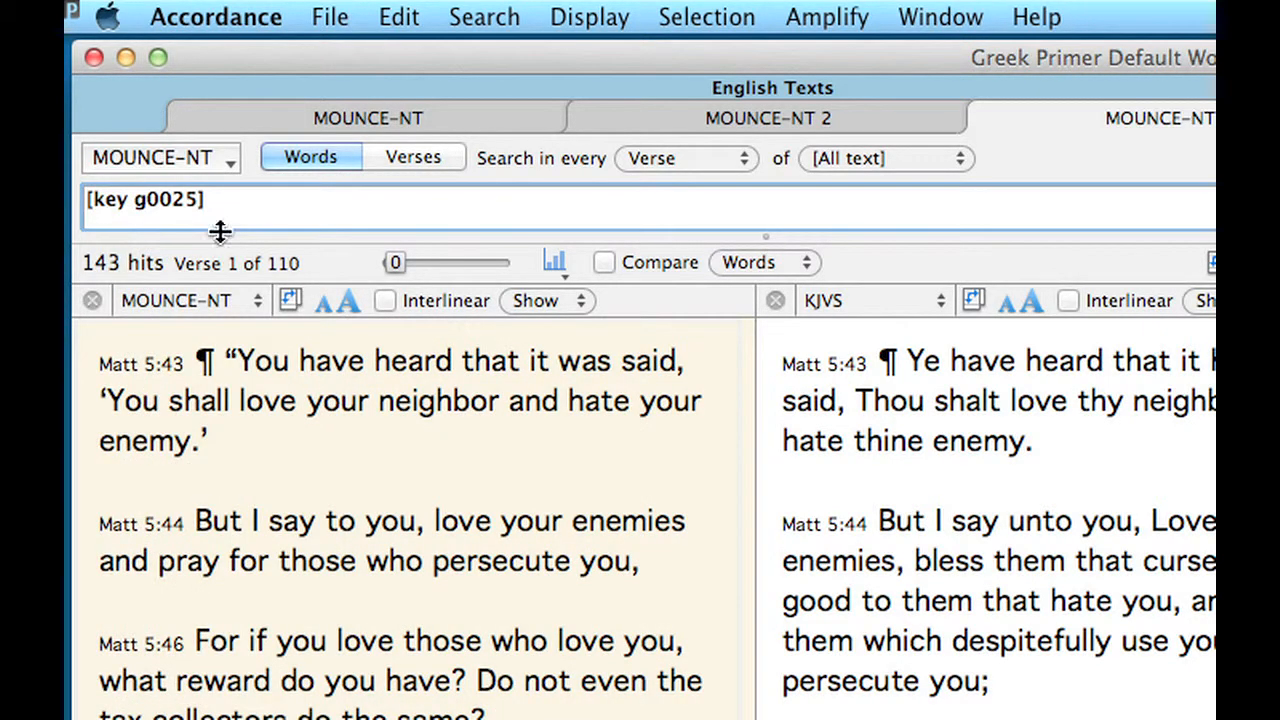
- Change the search entry to [key g0026] and run it in MOUNCE-NT
key(BackSpace)
key(BackSpace)
text(6])
key(Return)
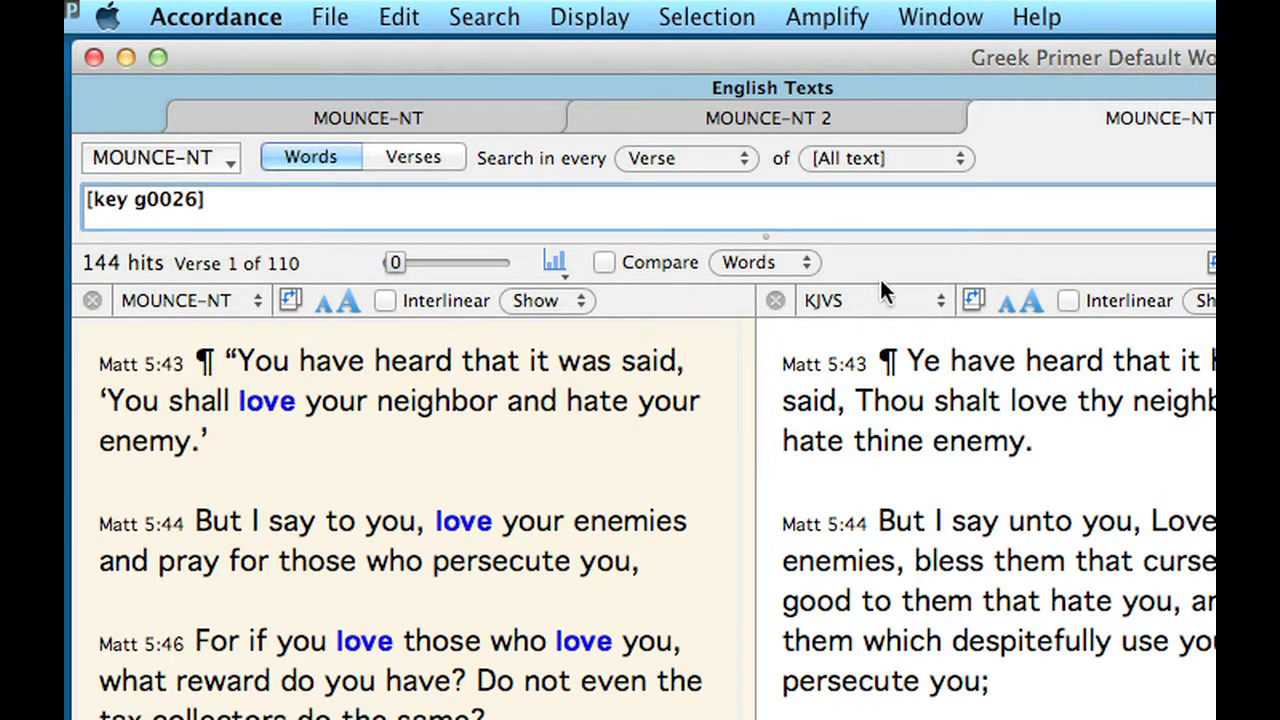
- Show ESVS in the second column and search MOUNCE-NT for [key g0025]
click(900, 298)
click(903, 430)
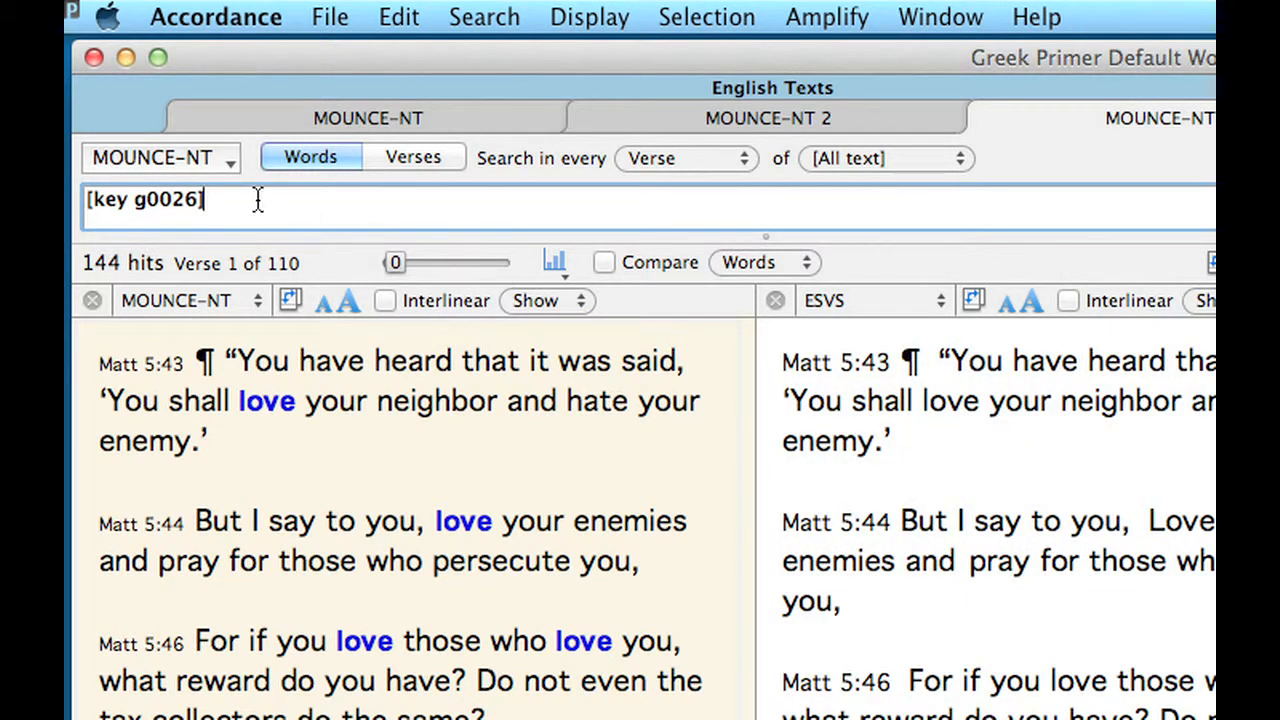
key(BackSpace)
key(BackSpace)
text(5])
key(Return)
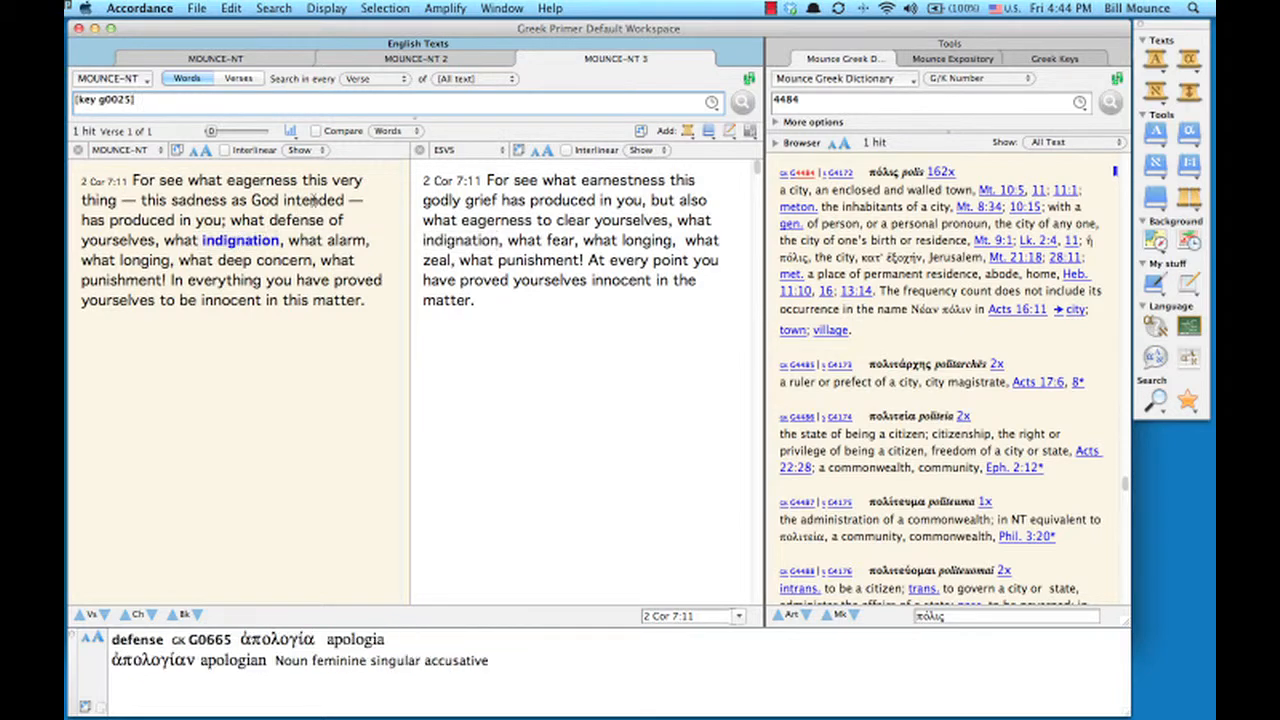
- Close the two extra search result tabs and display Mt 5.14 with GNT-T as the search text
click(523, 60)
click(425, 60)
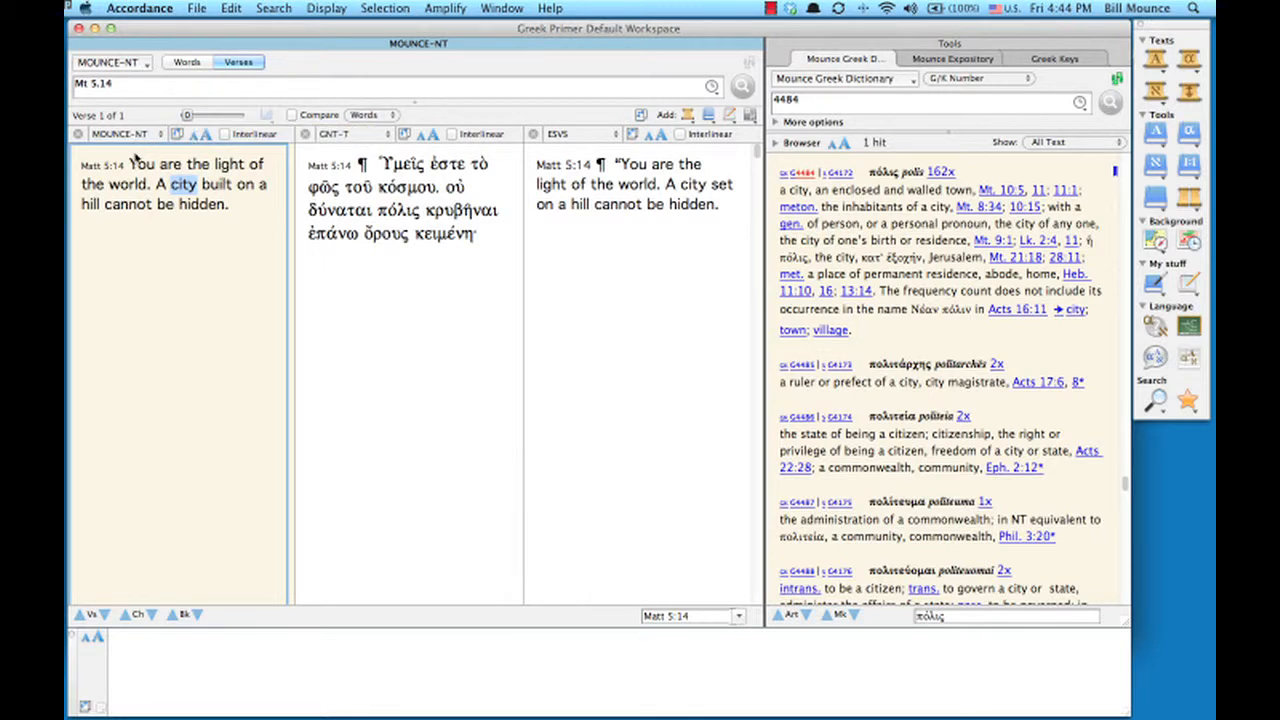
click(144, 64)
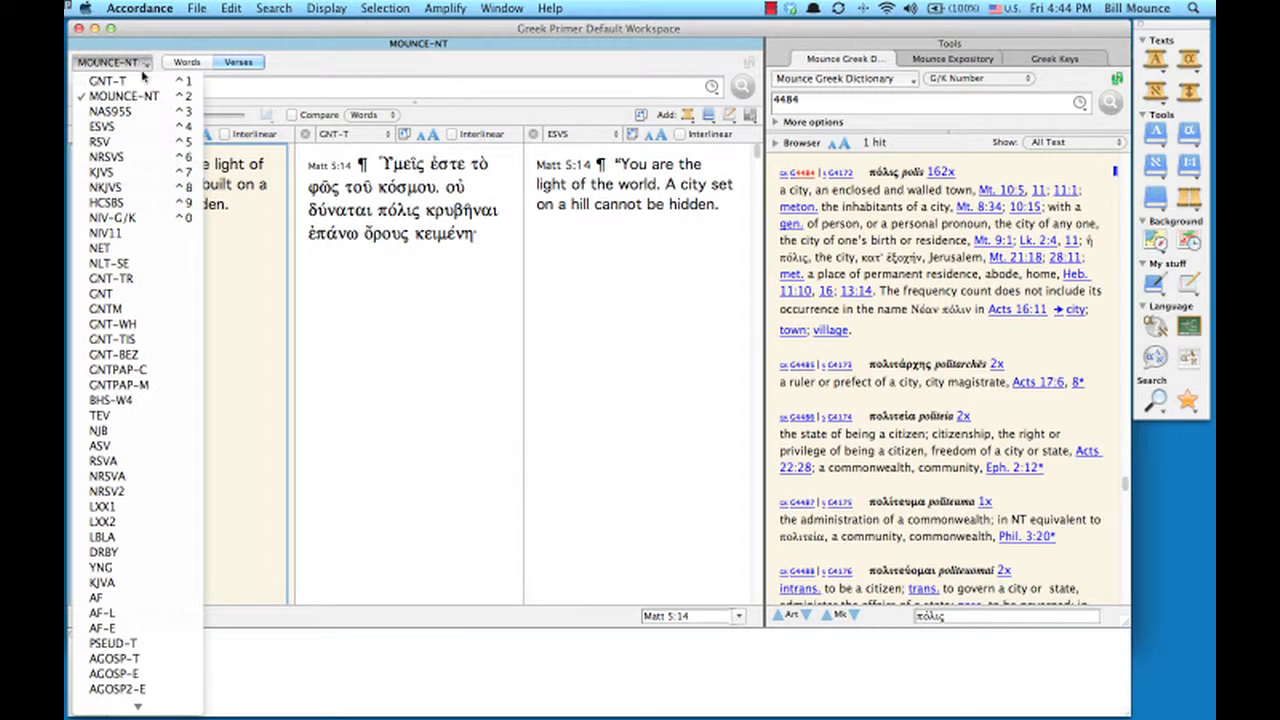
click(142, 80)
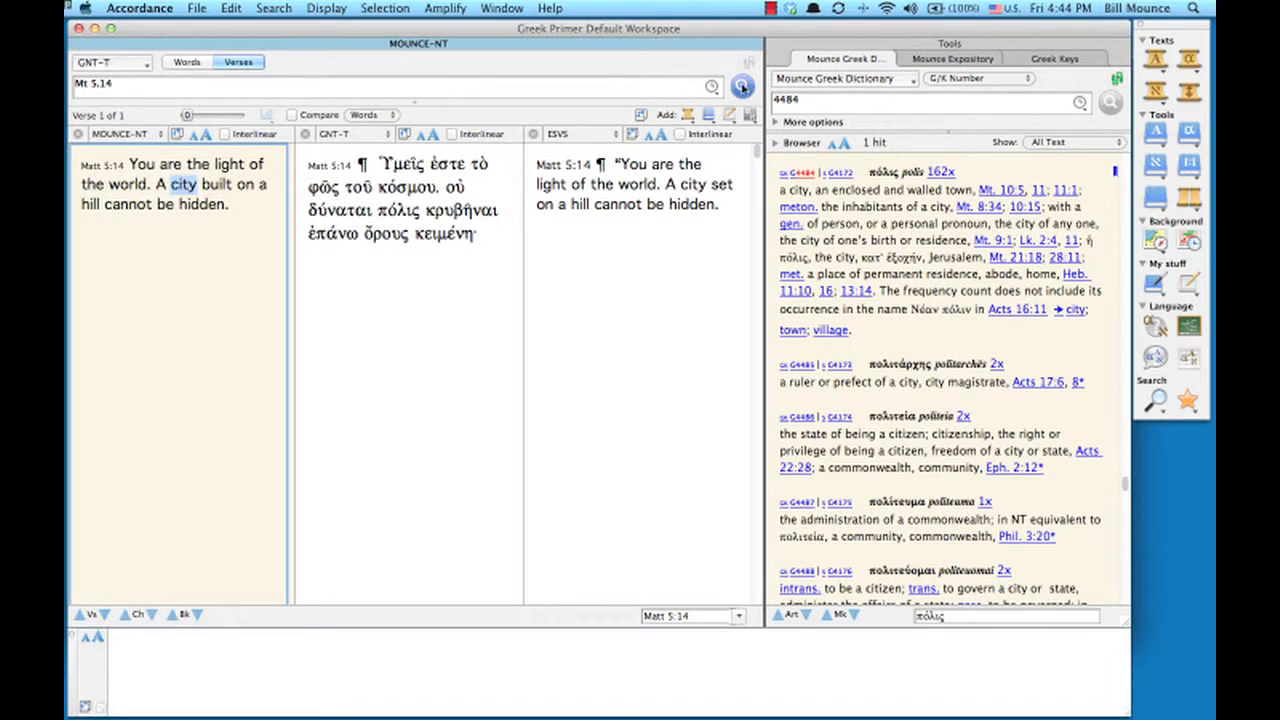
click(742, 87)
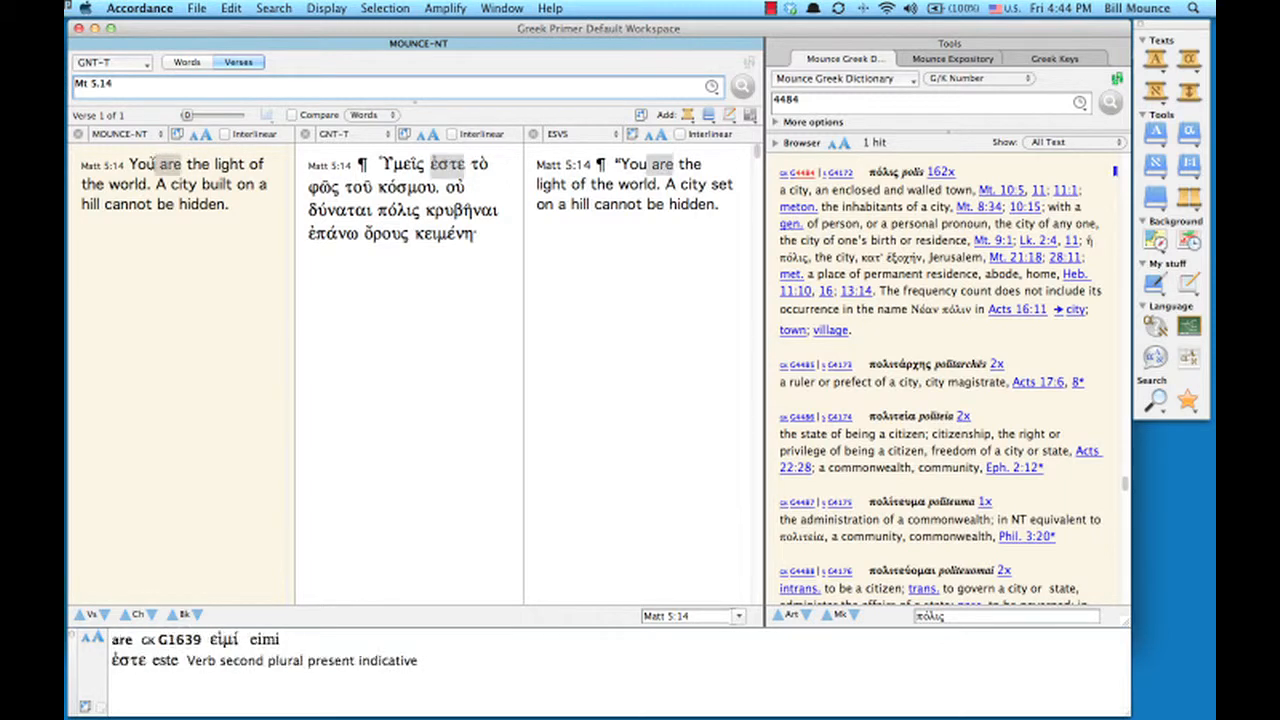
mouse_move(142, 164)
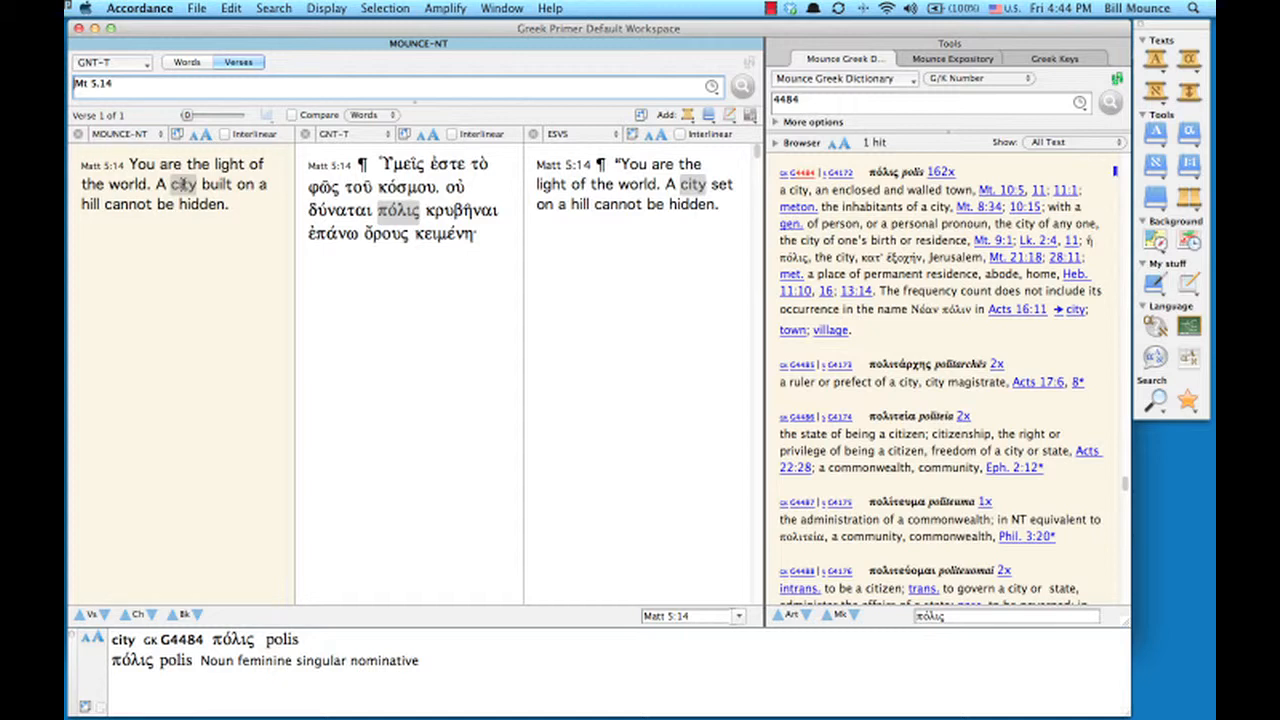
- Switch the GNT-T search from verses to words
mouse_move(398, 210)
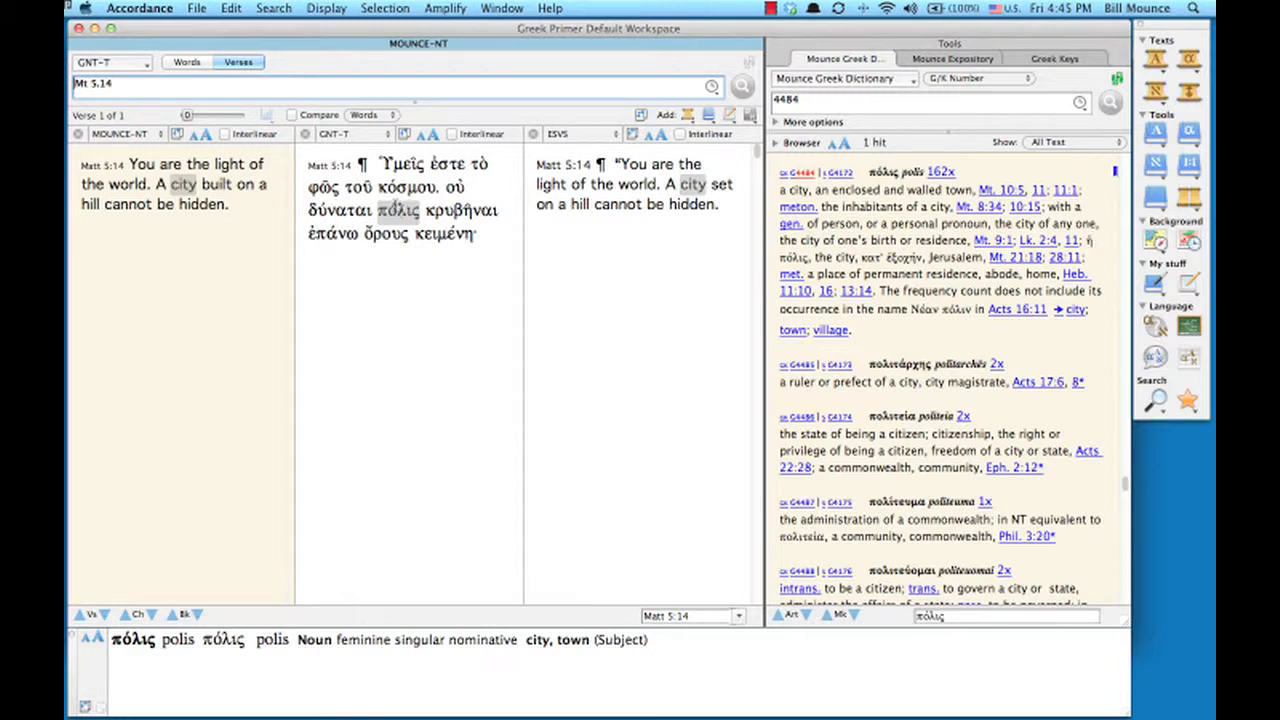
click(205, 65)
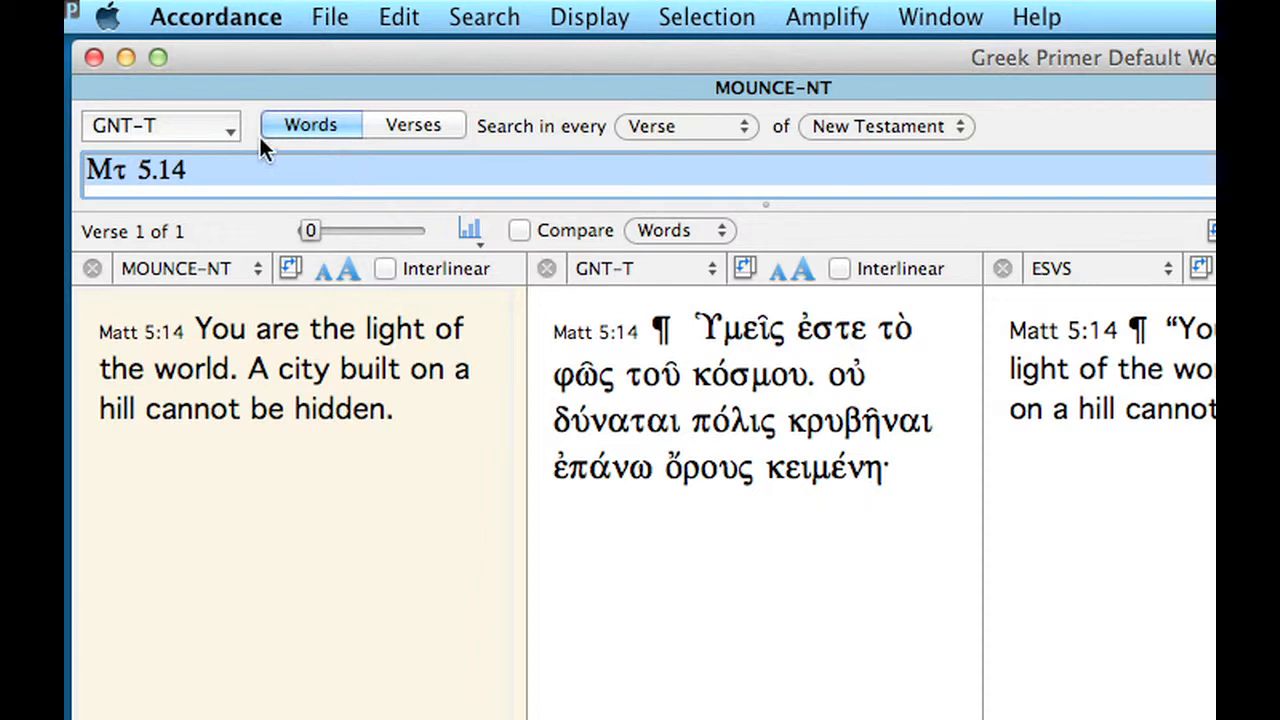
click(201, 124)
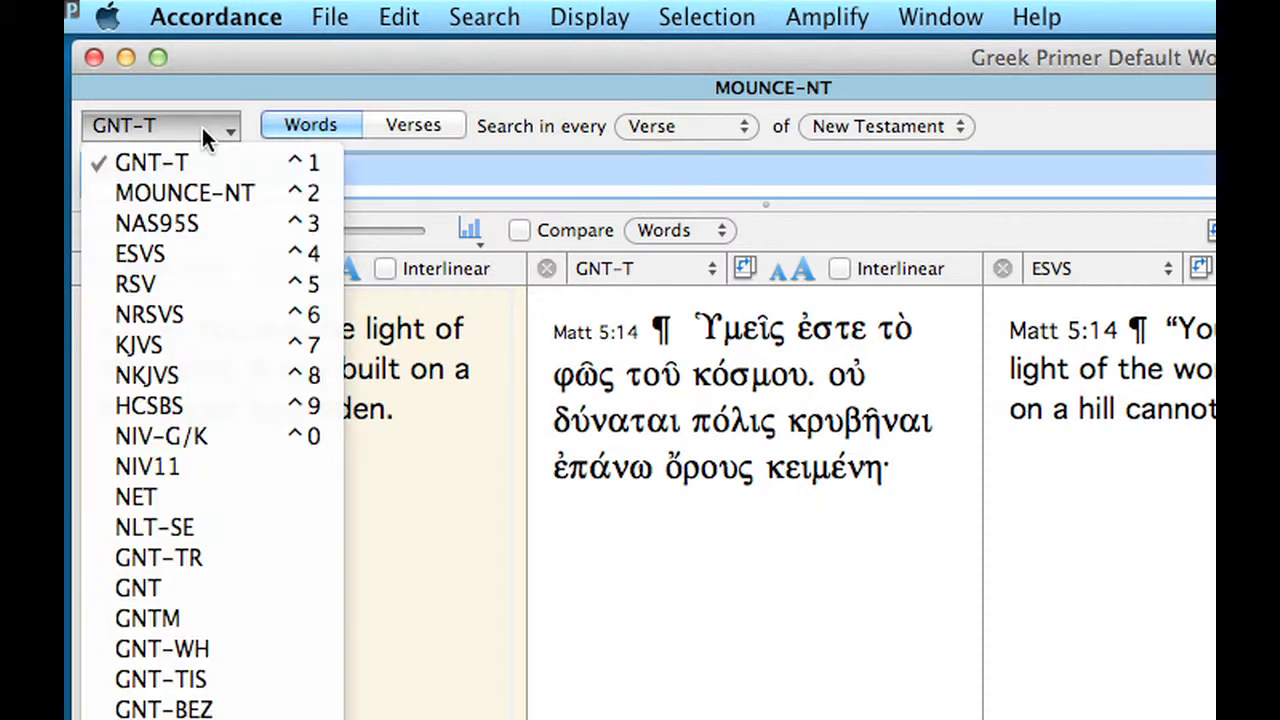
click(221, 186)
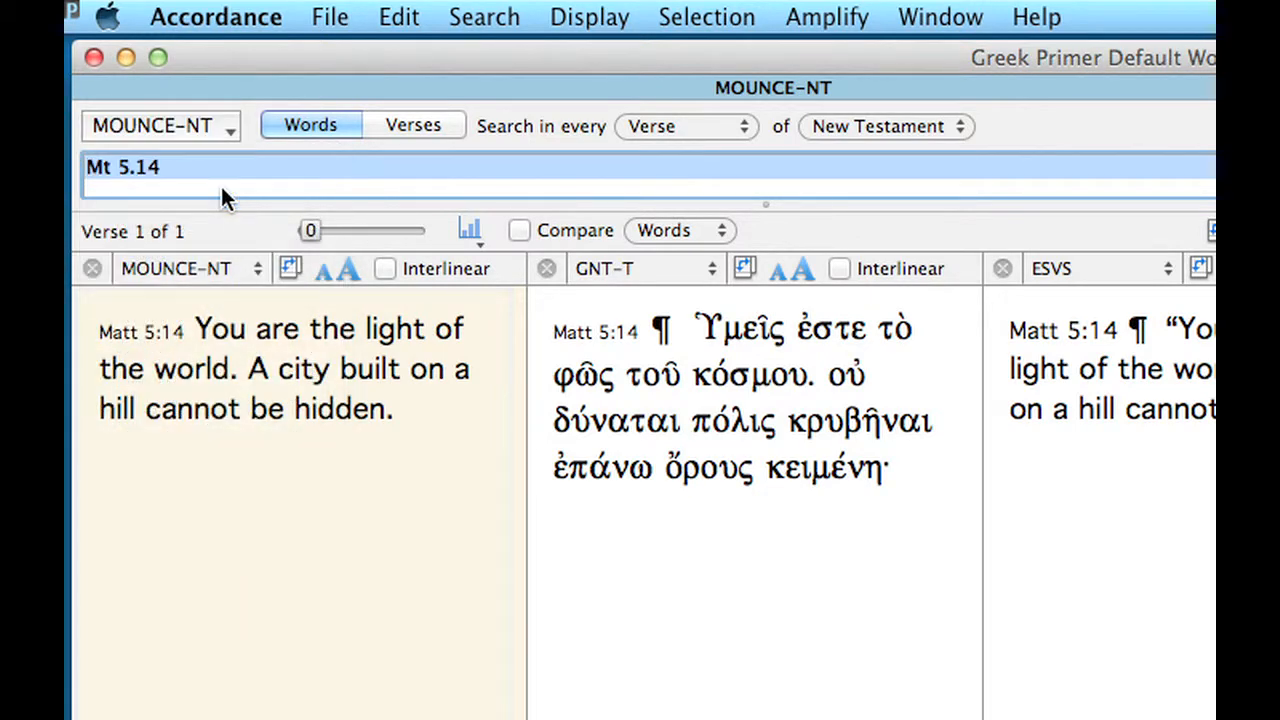
click(214, 124)
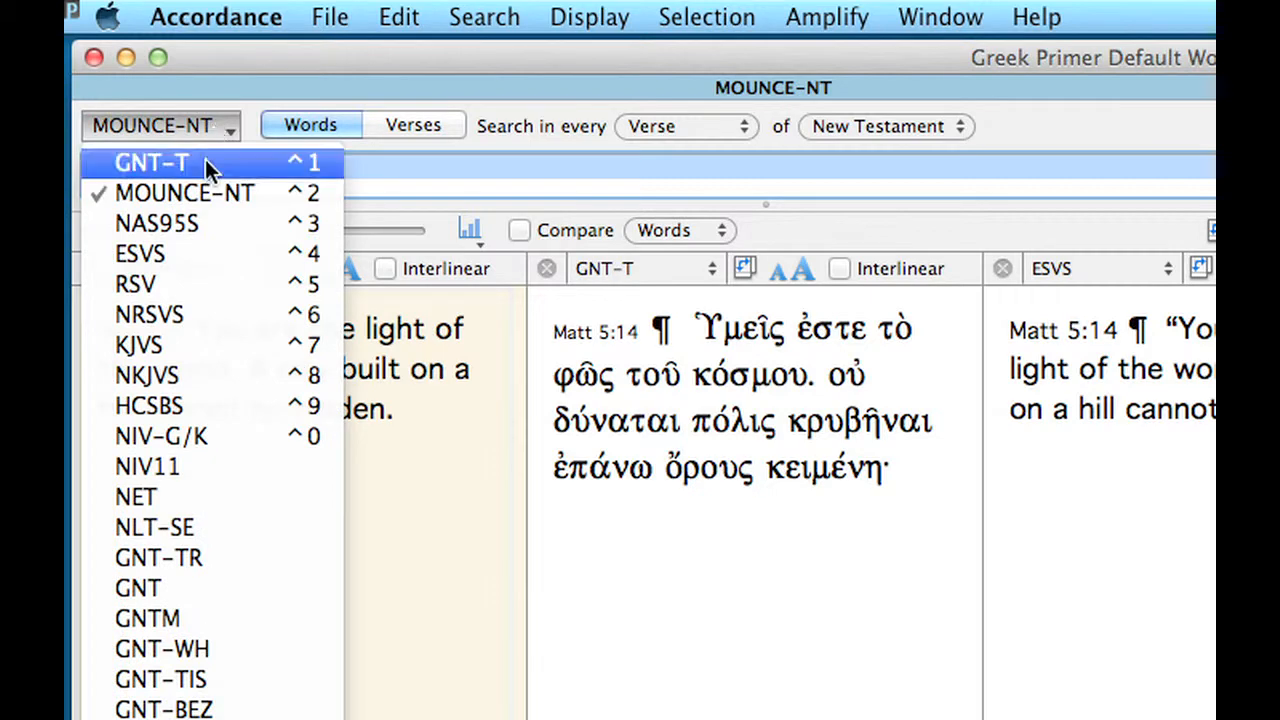
click(205, 162)
- Replace the search entry with πολις and run the word search in GNT-T
key(BackSpace)
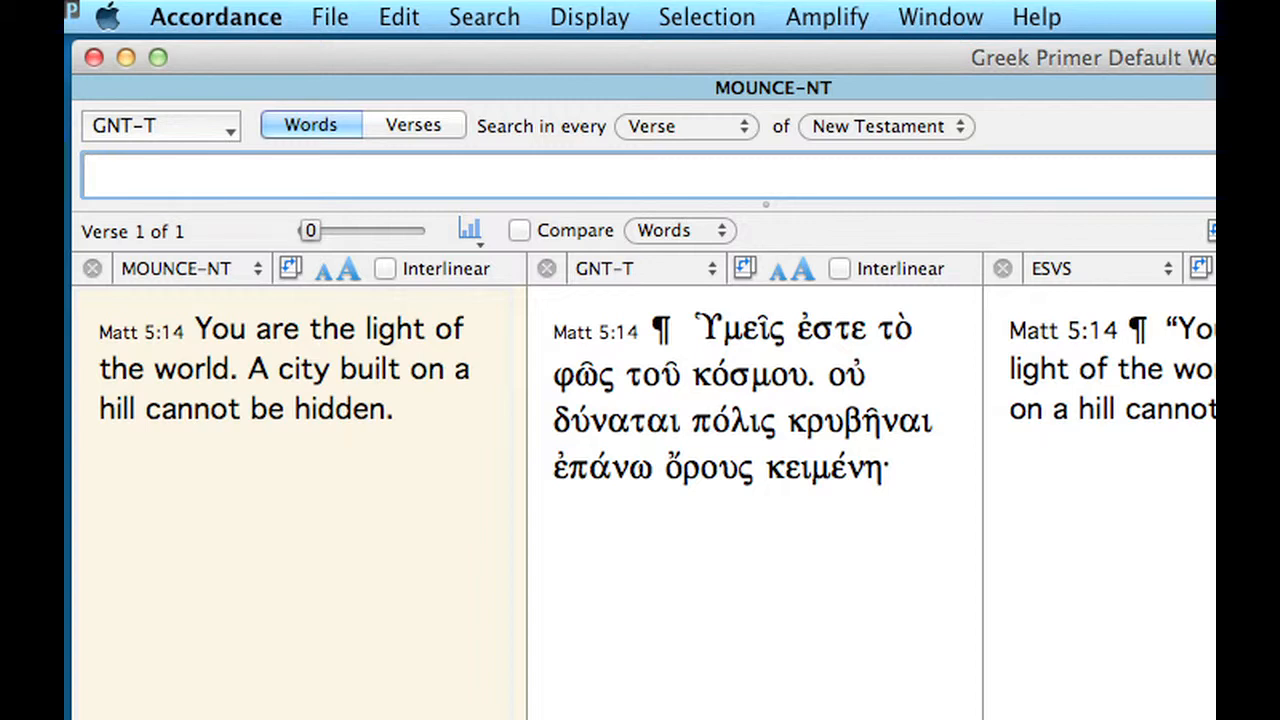
text(πολις)
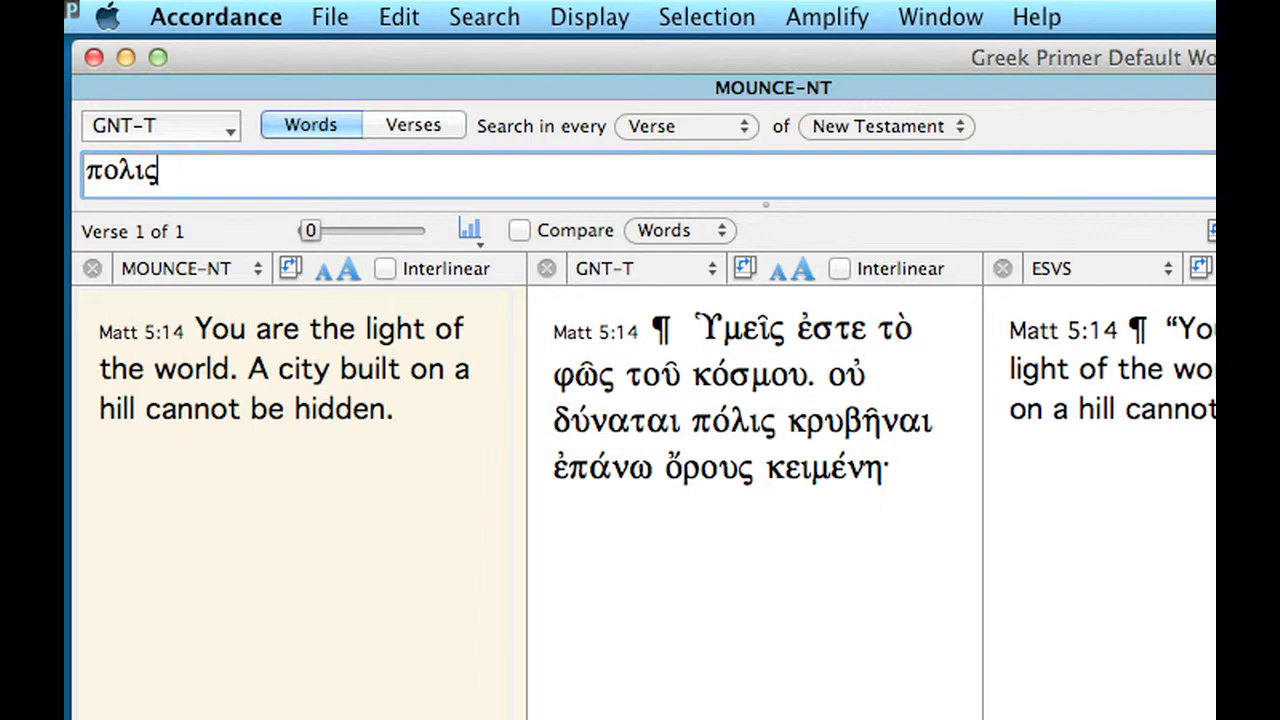
key(Return)
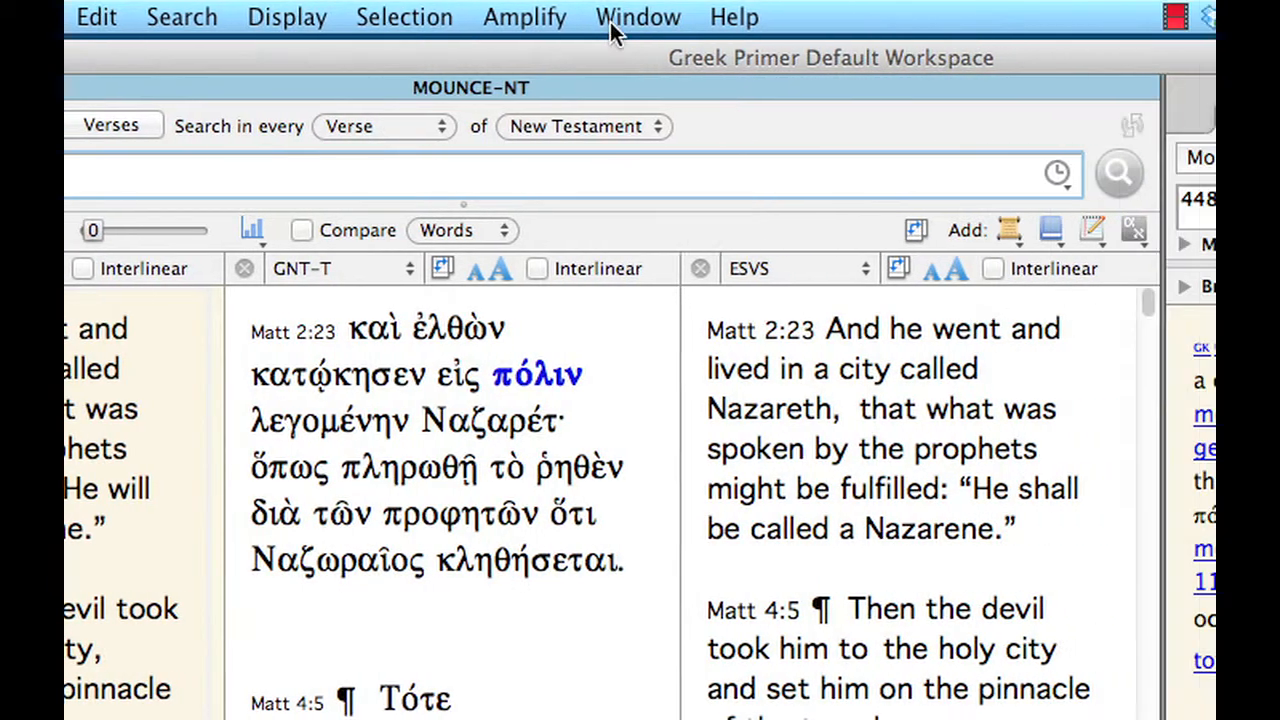
- Add an acute accent to the omicron of πολις in the search entry using the Character Palette, and close the palette
click(620, 22)
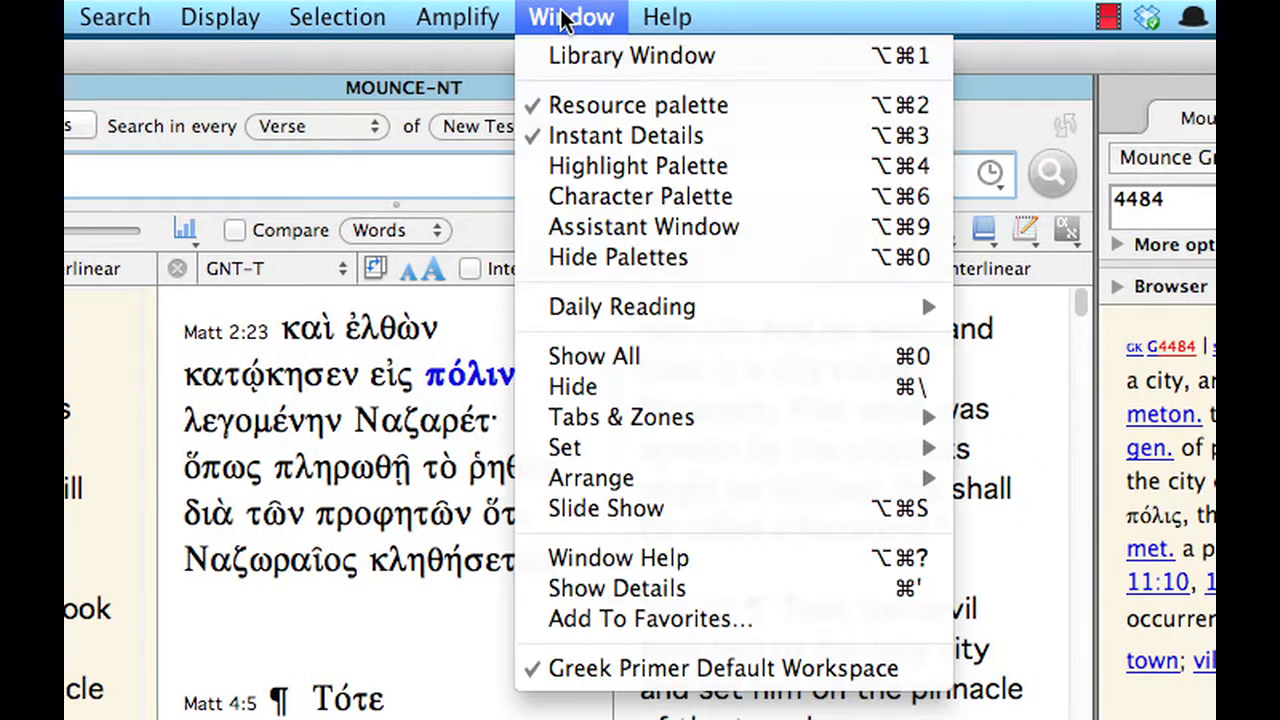
click(629, 199)
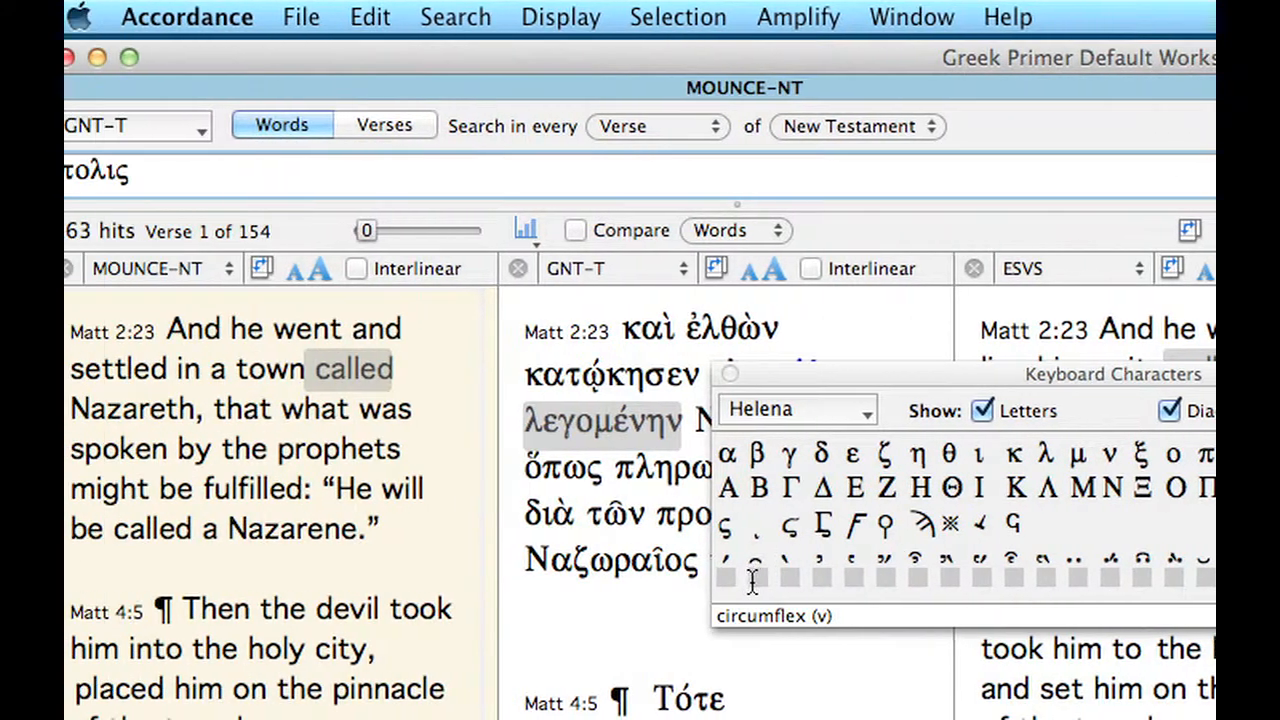
click(757, 580)
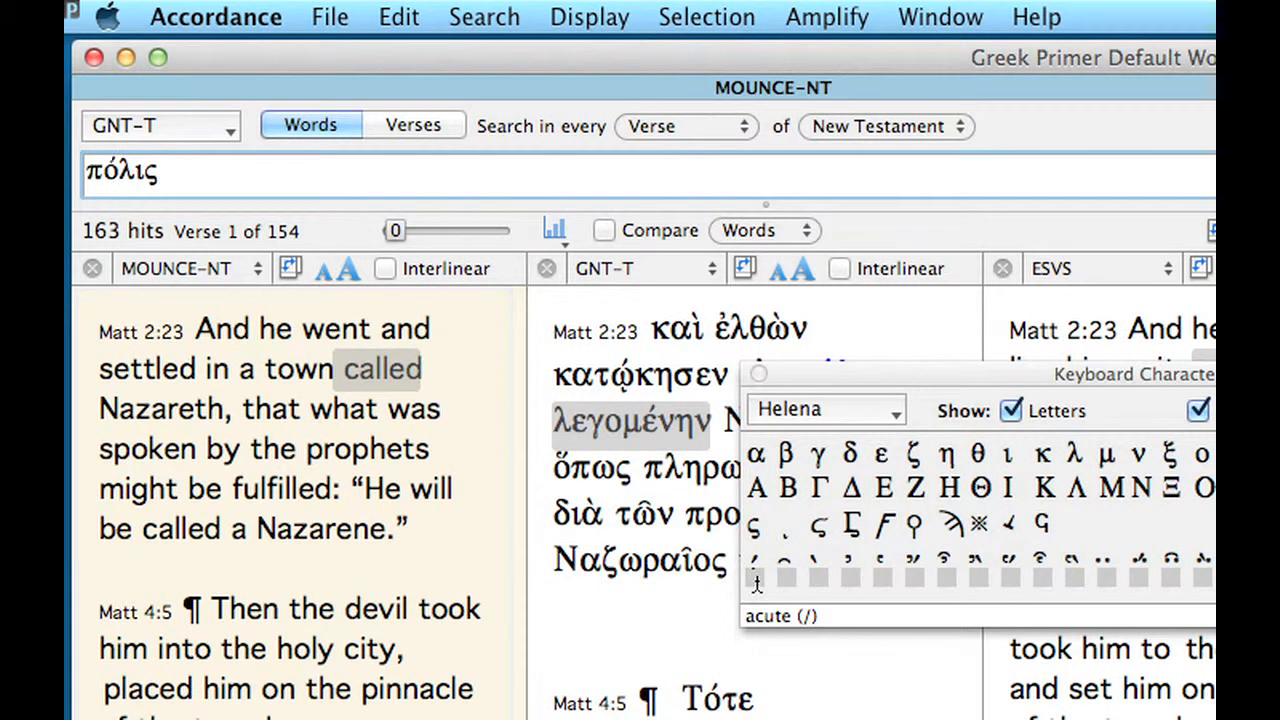
click(757, 374)
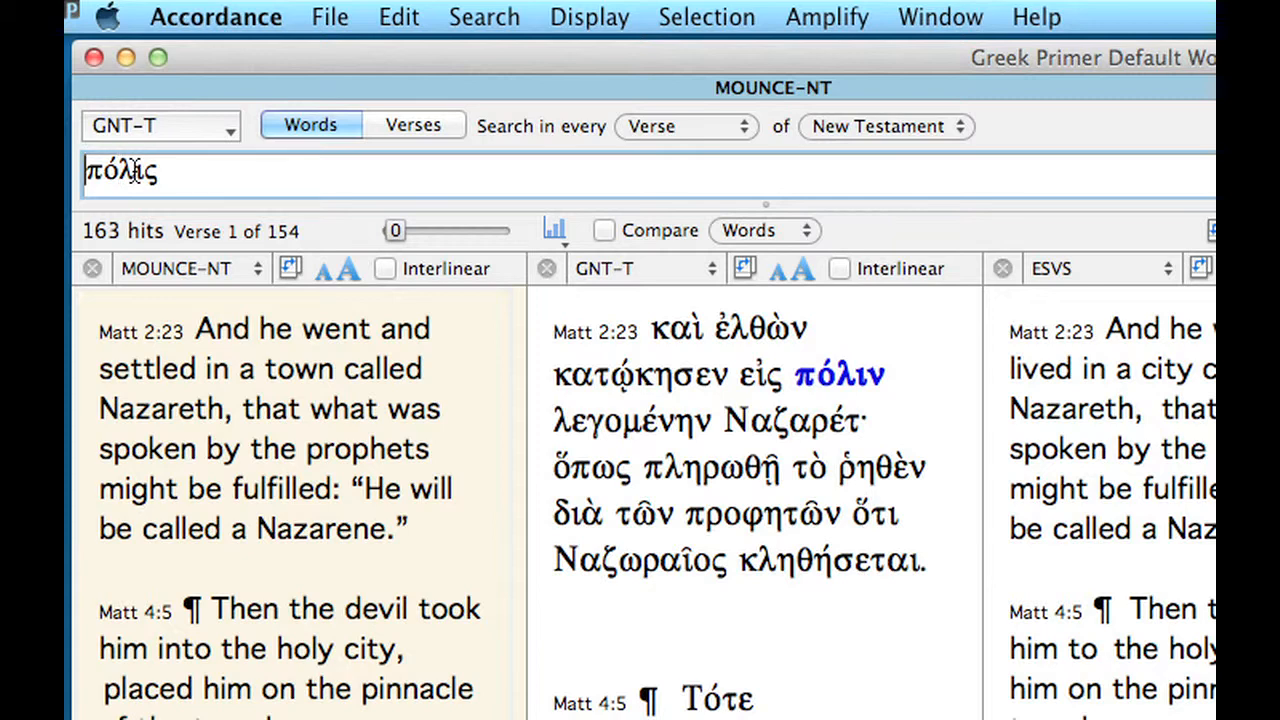
- Search GNT-T for the exact inflected form "=πόλις", and rerun the search as "πόλις" without the equals sign
text("=)
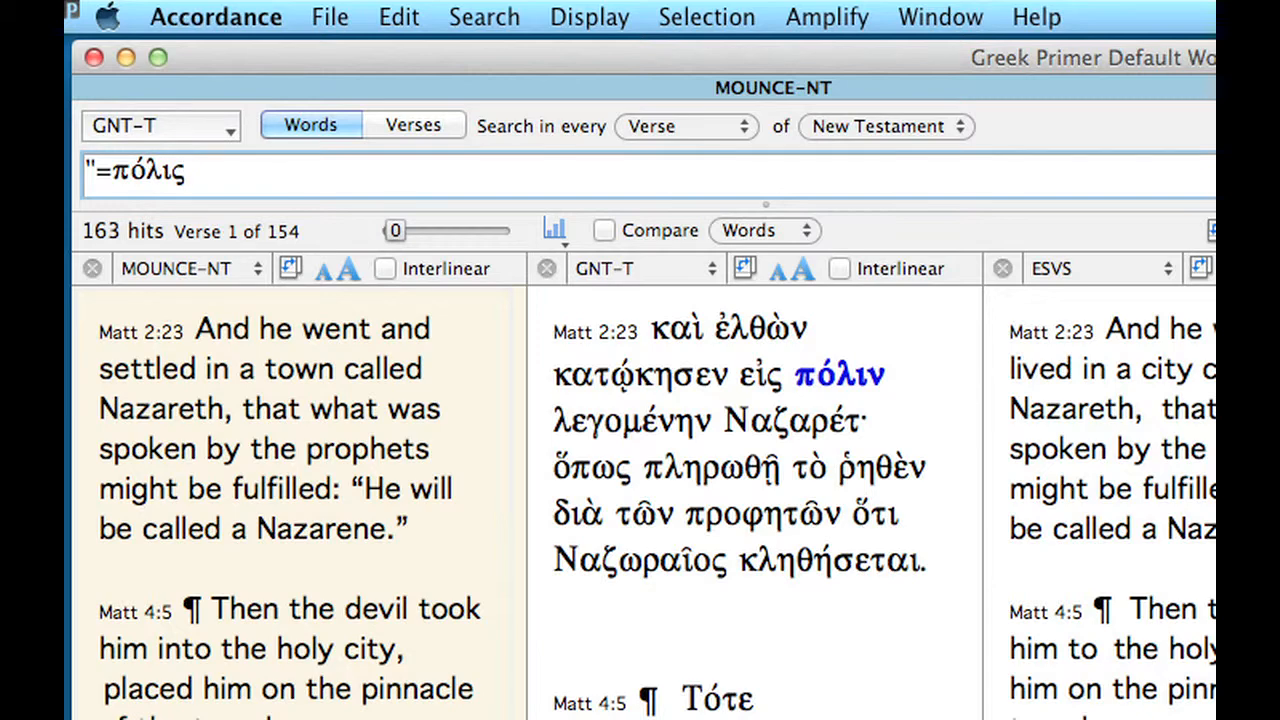
text(")
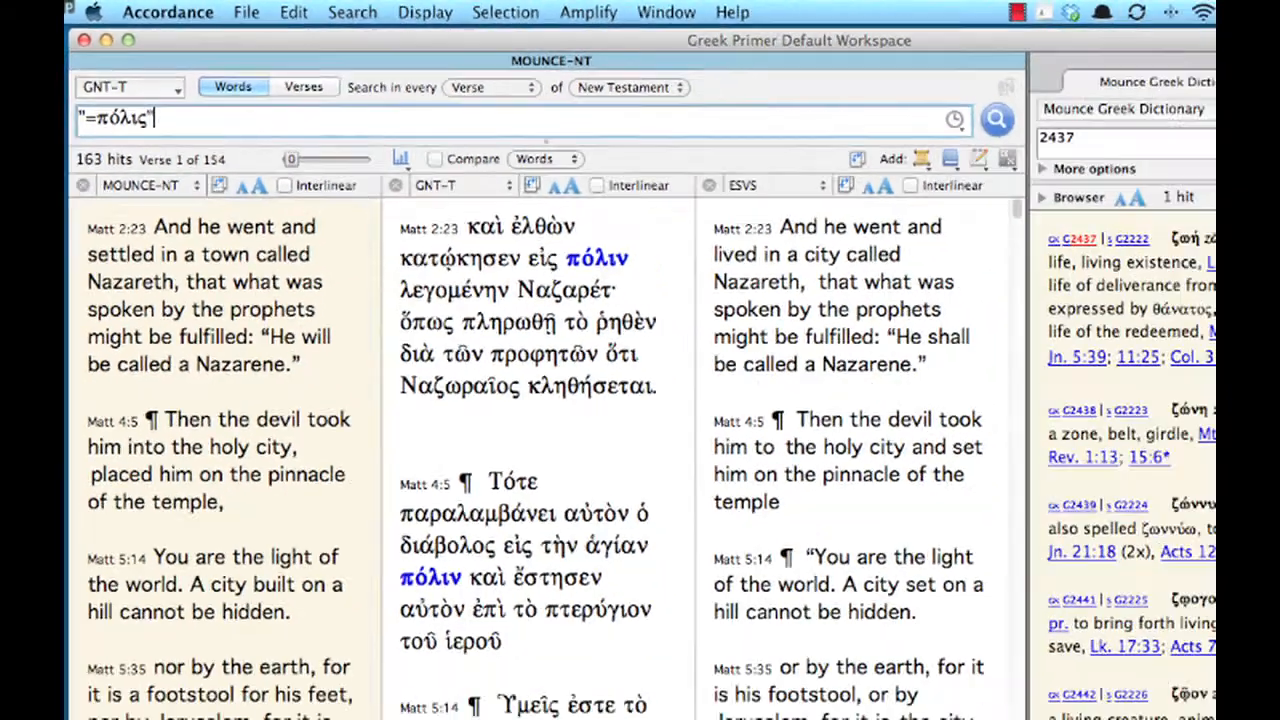
key(Return)
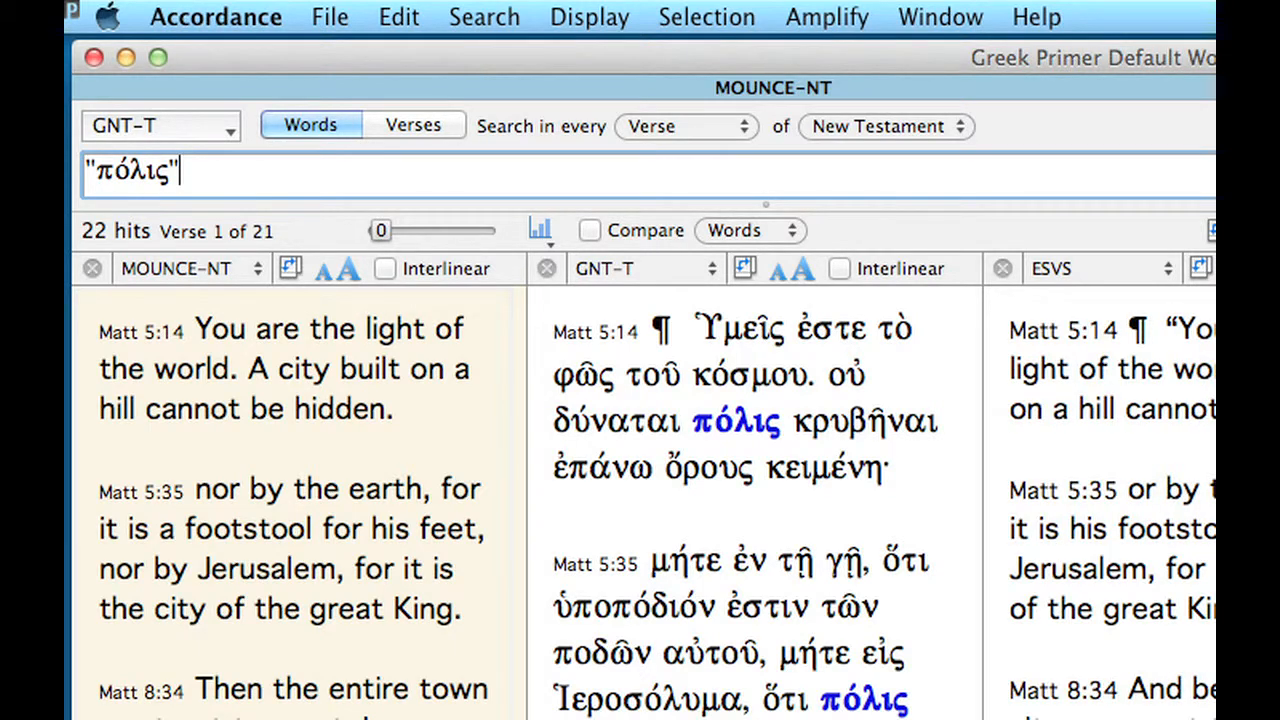
key(Return)
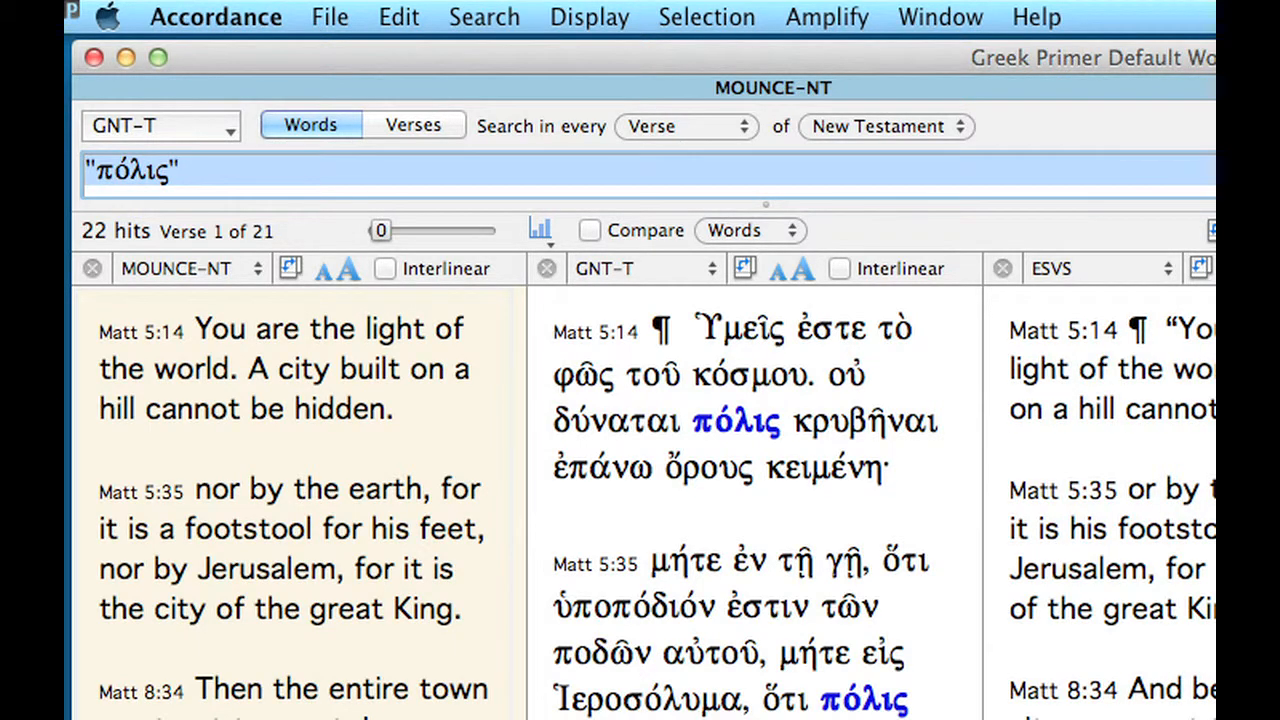
- Enter πολ, pick πόλις (city, town) from the GNT-T lexical forms list, and run the search
text(πολ)
key(super+l)
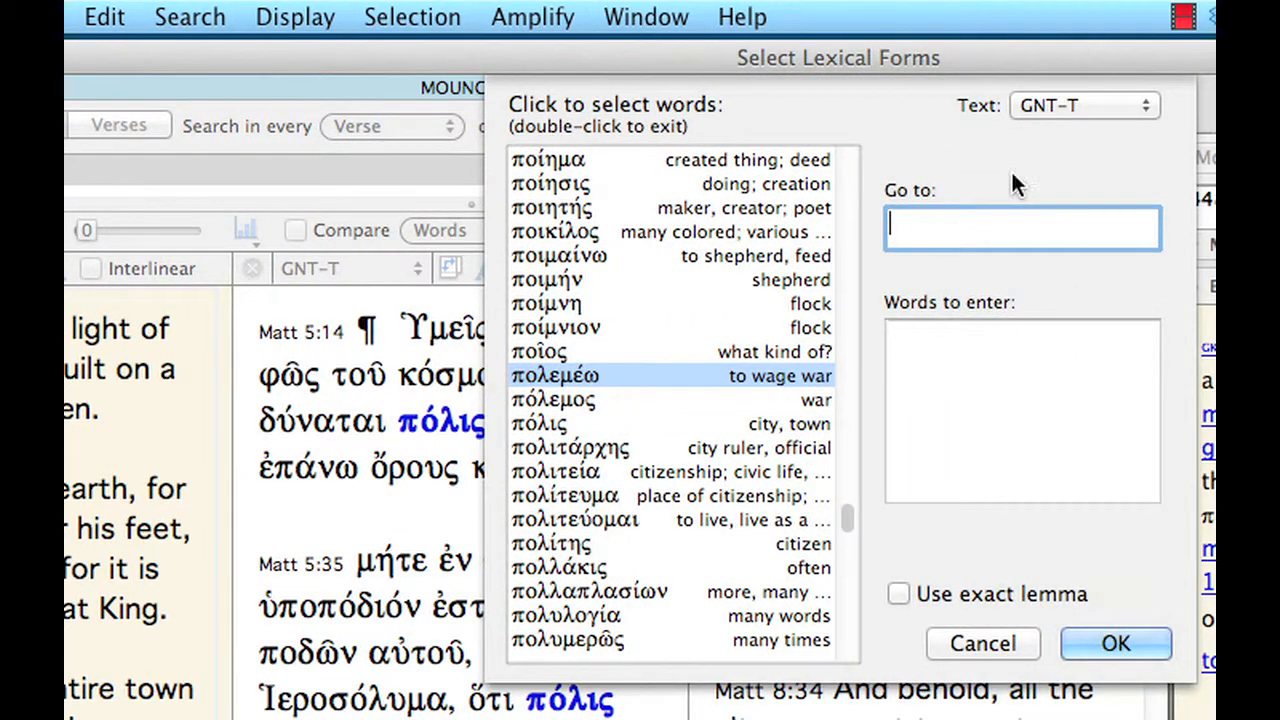
click(634, 424)
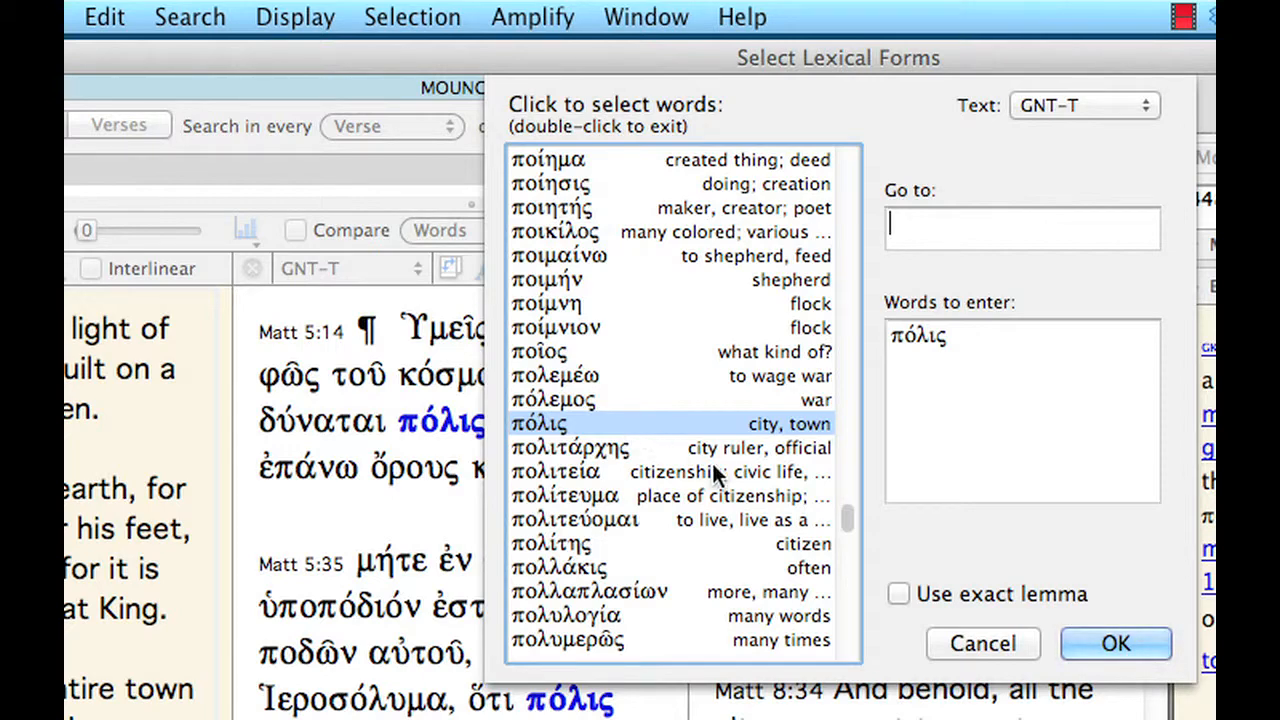
click(1135, 640)
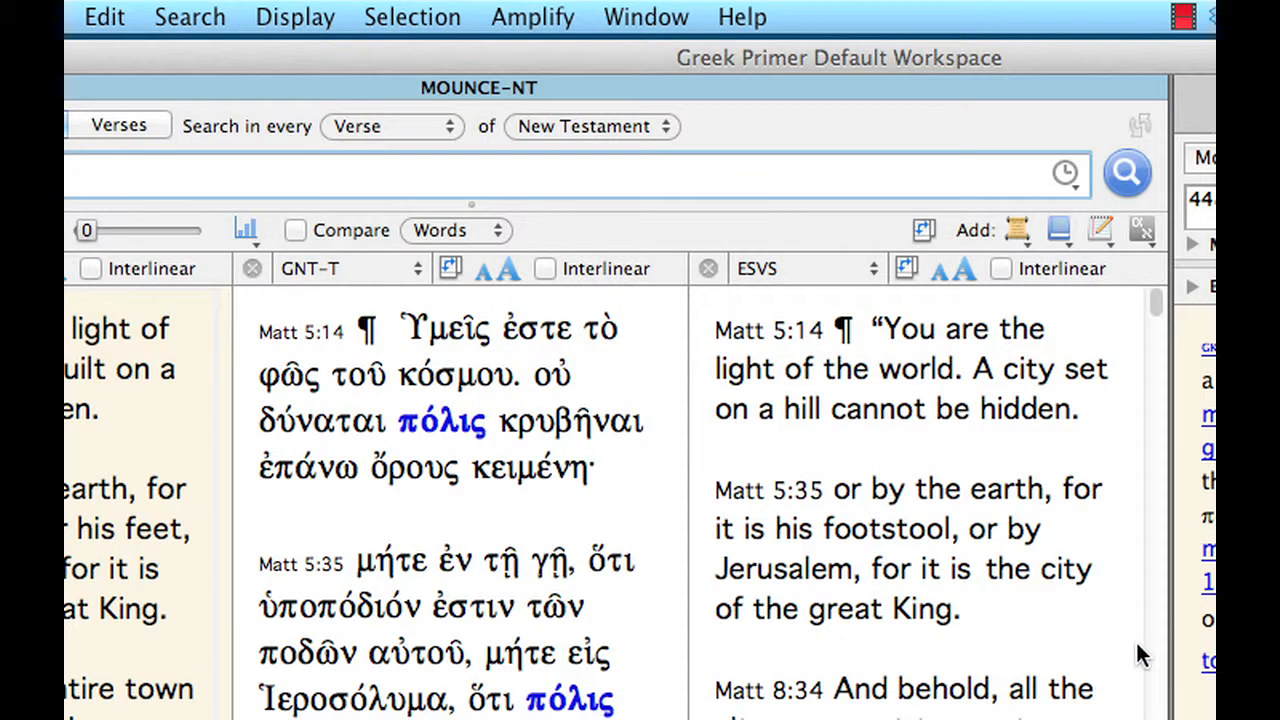
click(1126, 172)
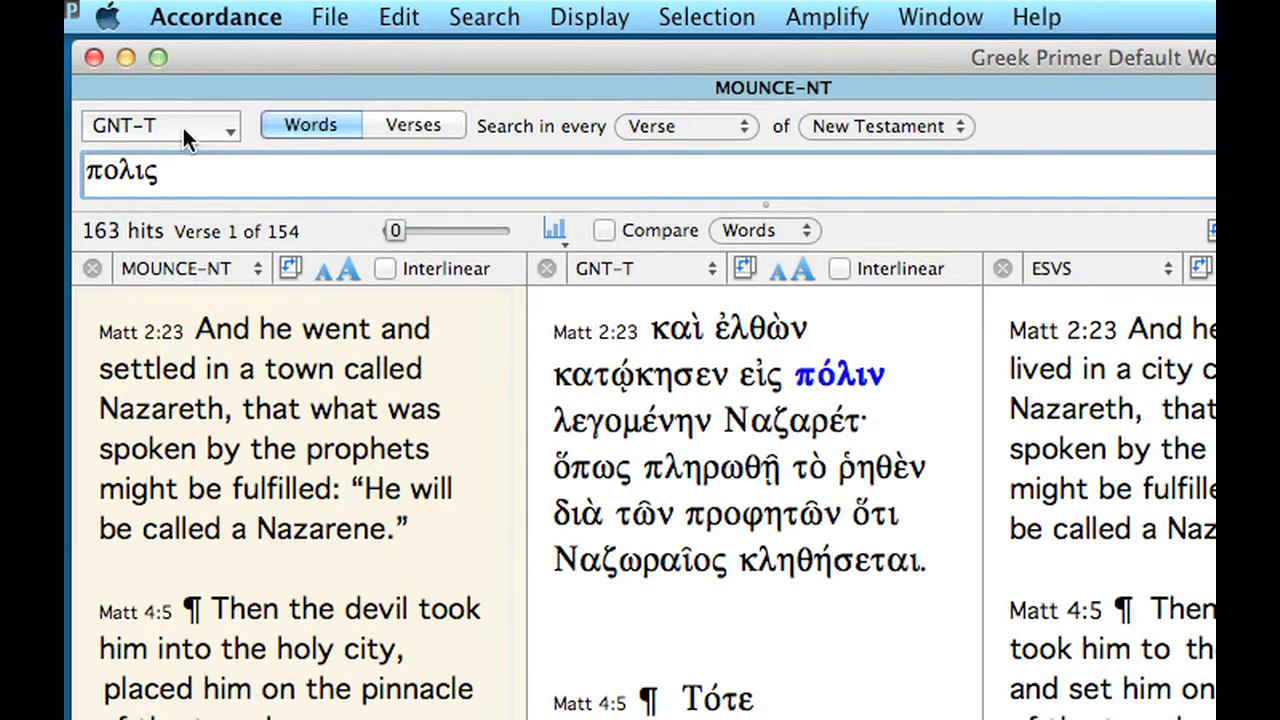
- Set the search text to MOUNCE-NT in verse mode and display mt 5.14
click(182, 124)
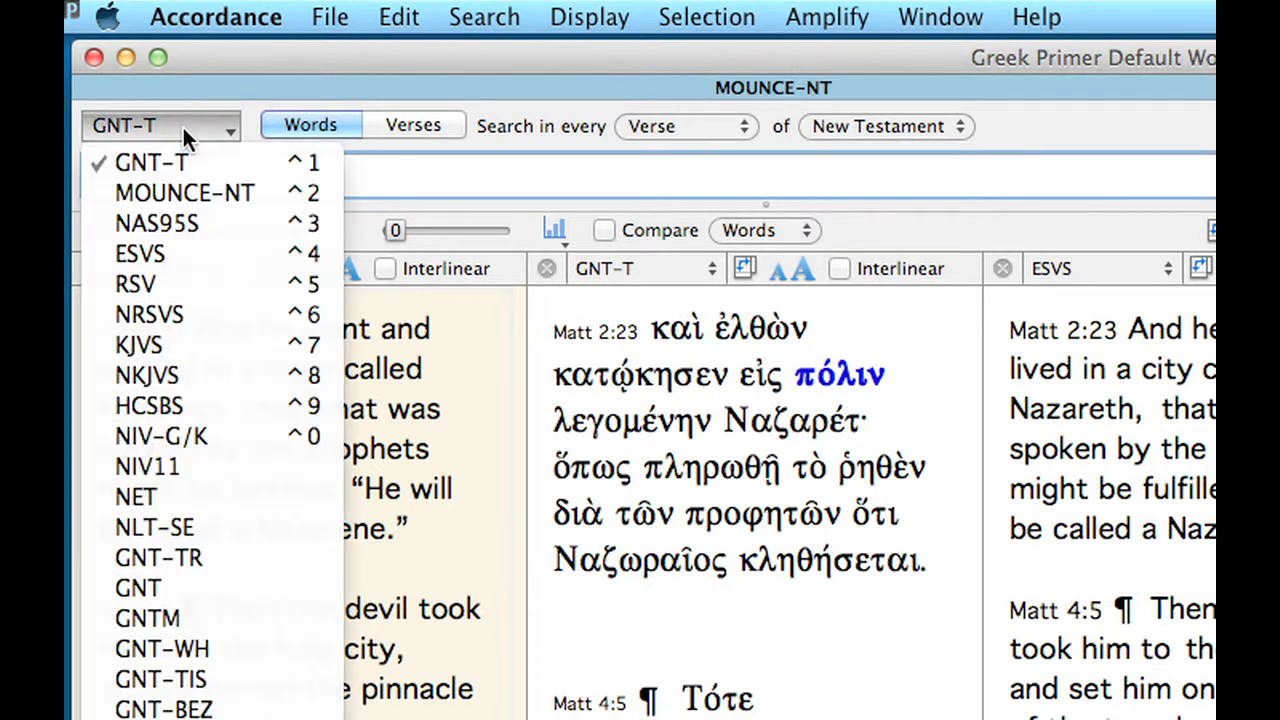
click(183, 185)
click(379, 122)
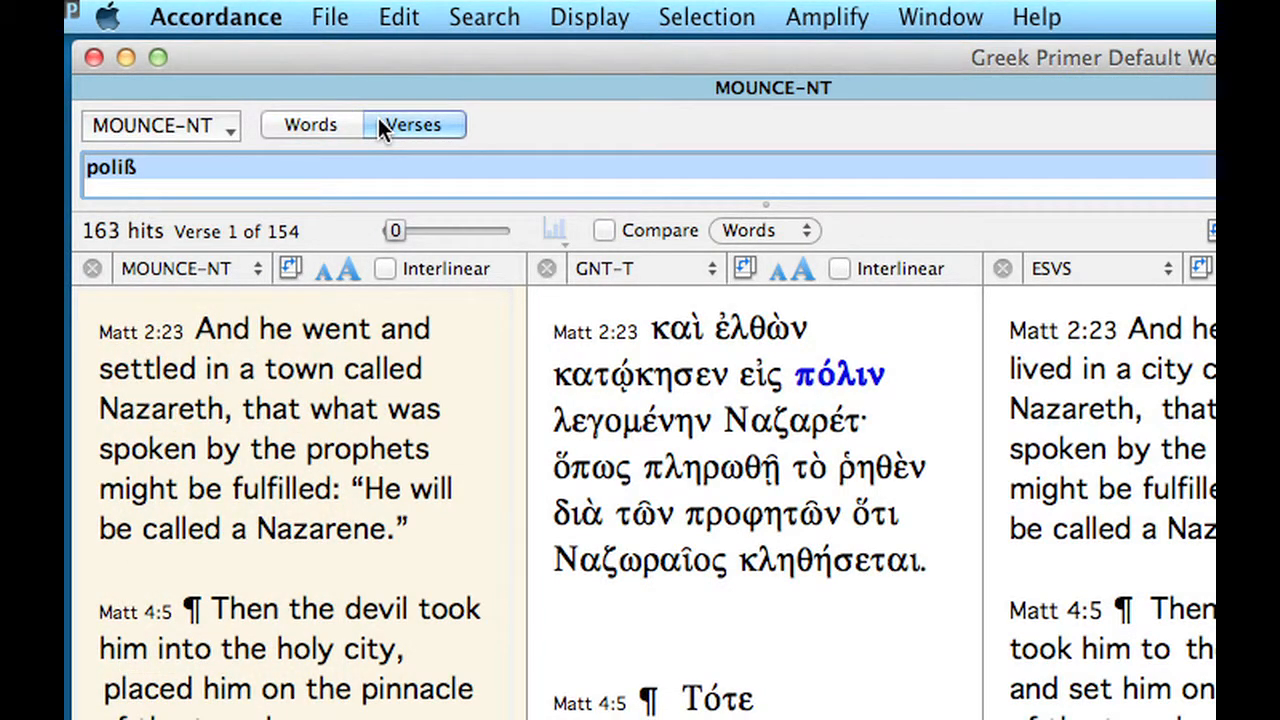
text(mt 5.)
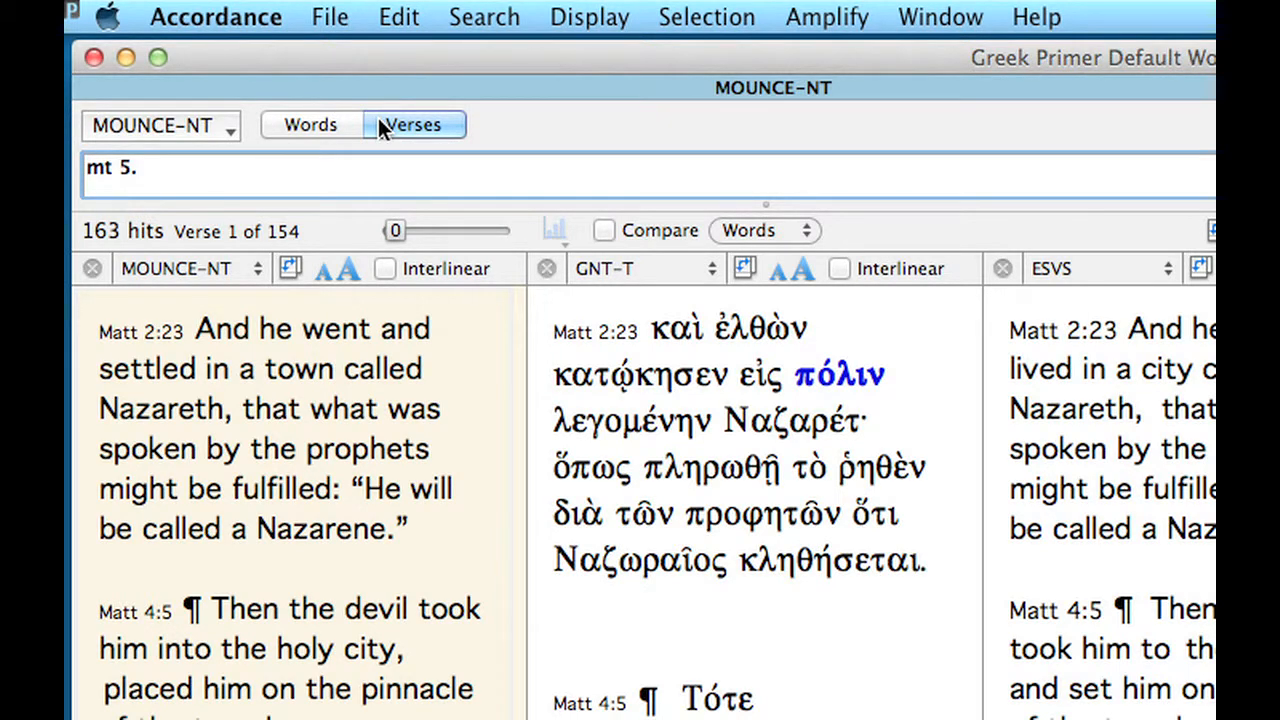
text(14)
key(Return)
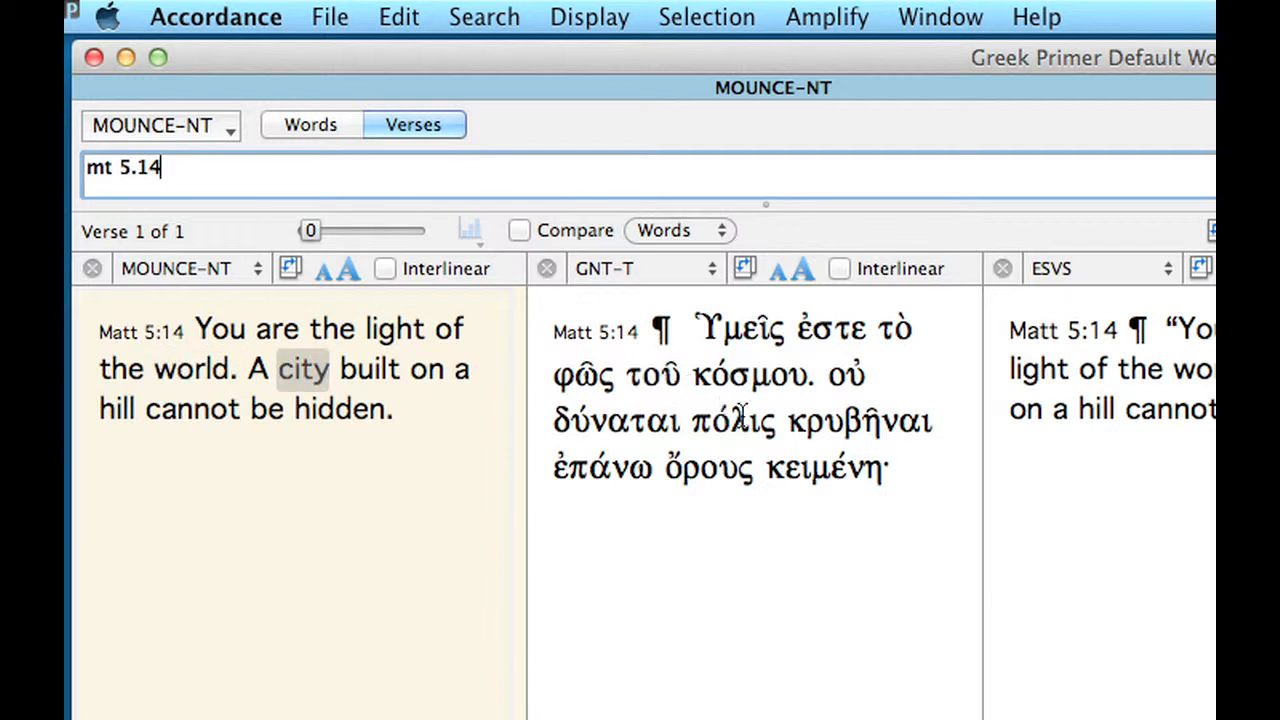
- Search for the inflected form of πόλις directly from Matt 5:14 in the GNT-T column
right_click(744, 418)
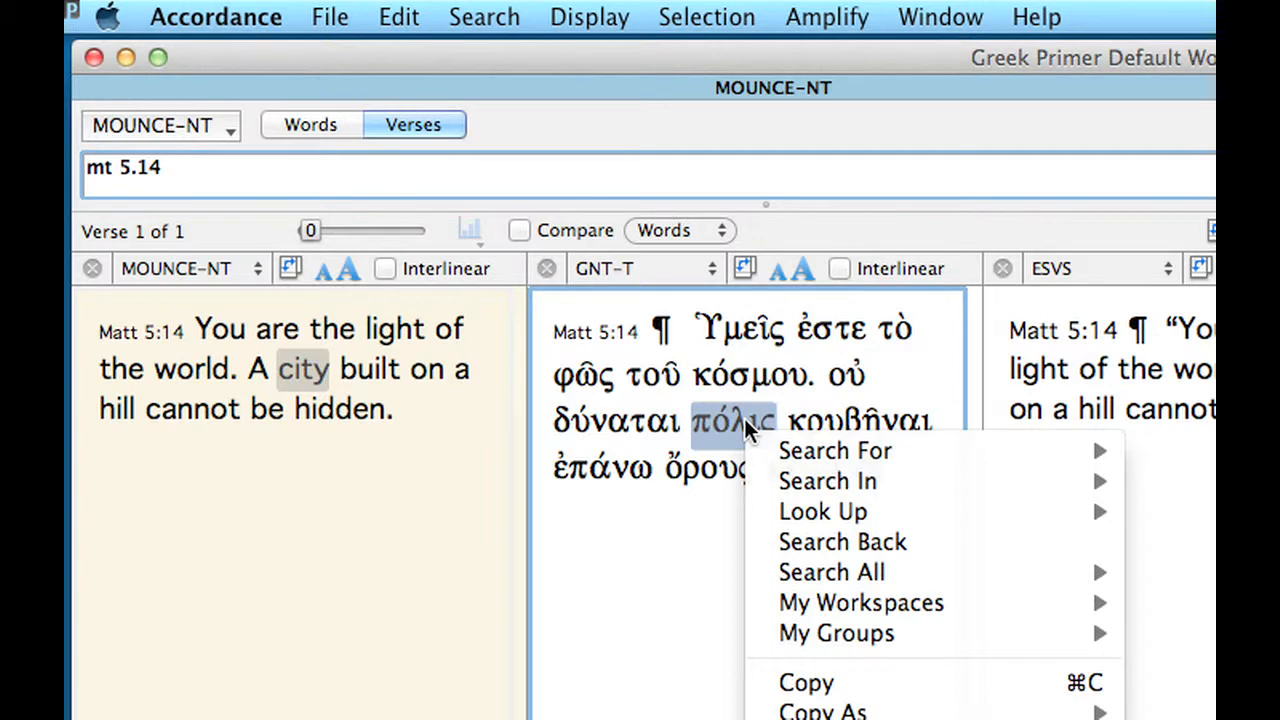
mouse_move(898, 451)
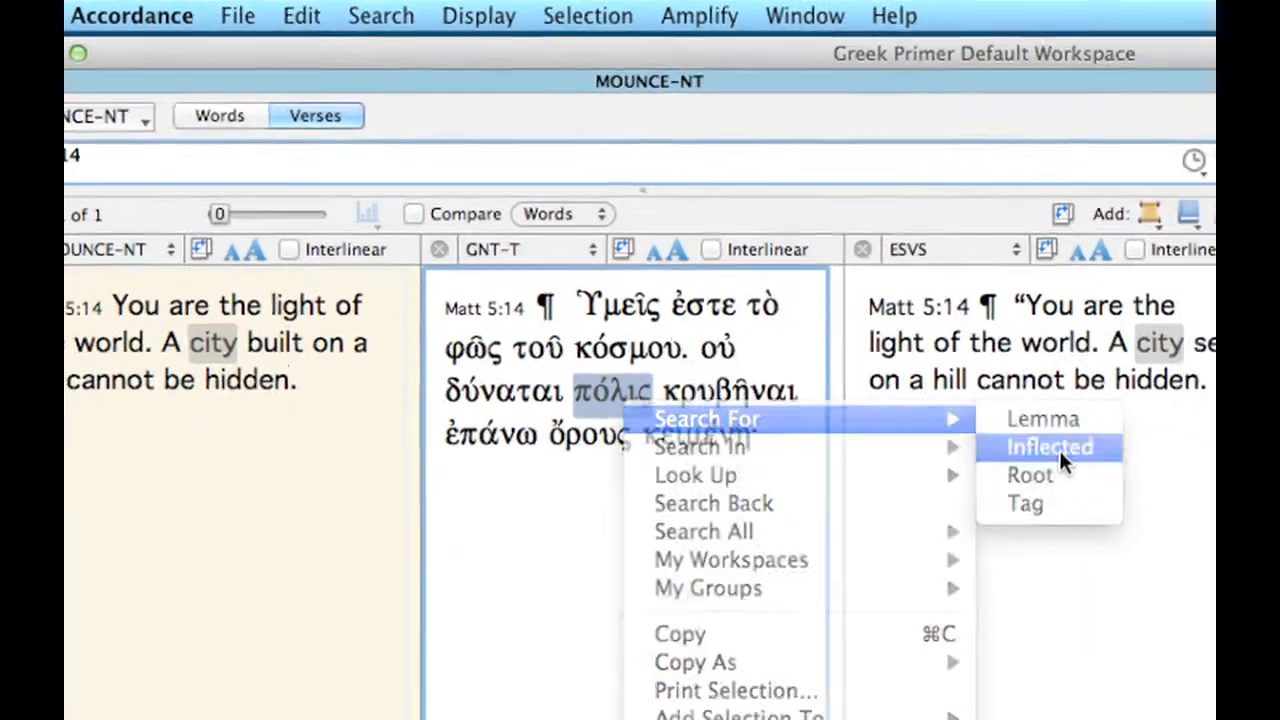
click(1130, 486)
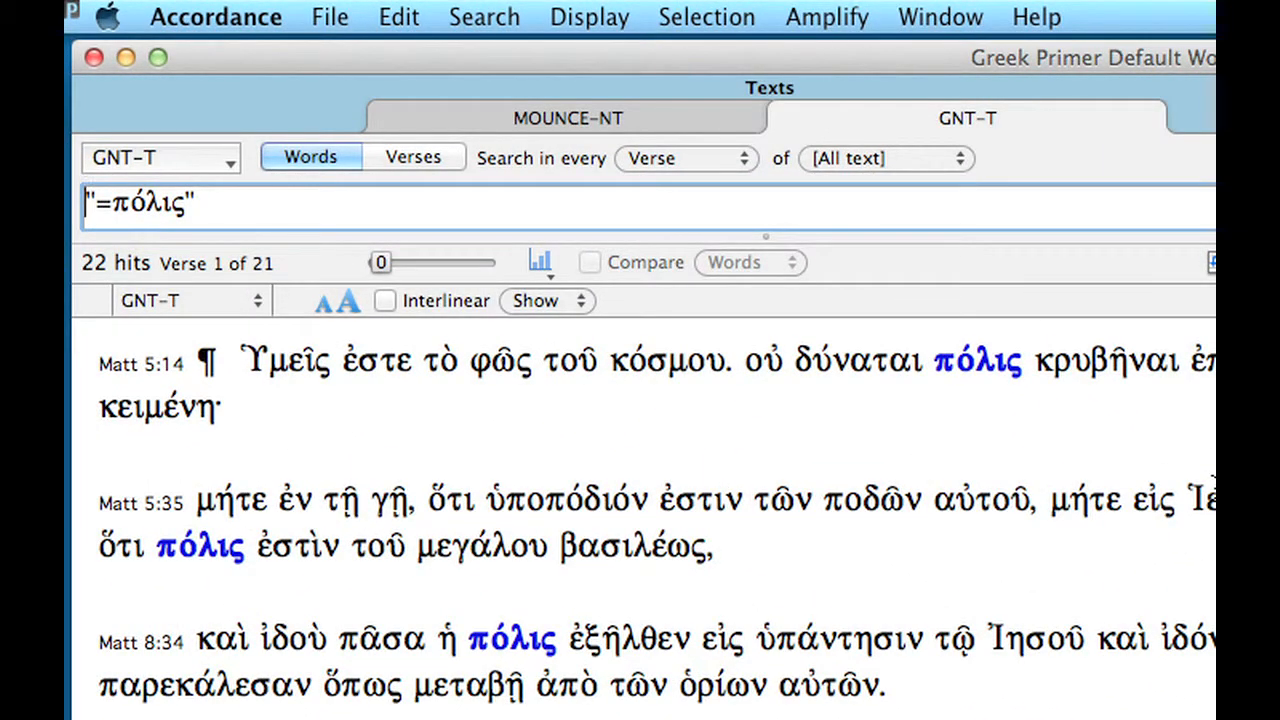
- Change the search entry to the accusative form "=πόλιν" and run it in GNT-T
click(240, 205)
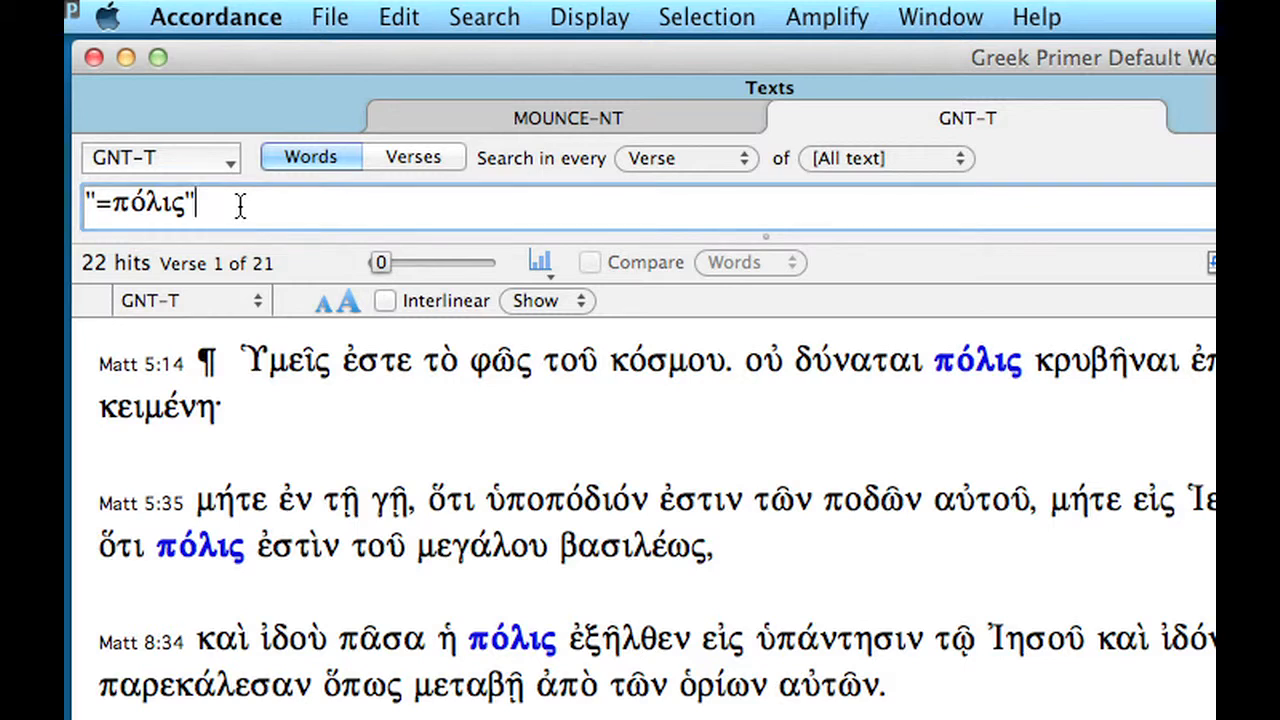
key(Left)
key(BackSpace)
text(ν)
key(Return)
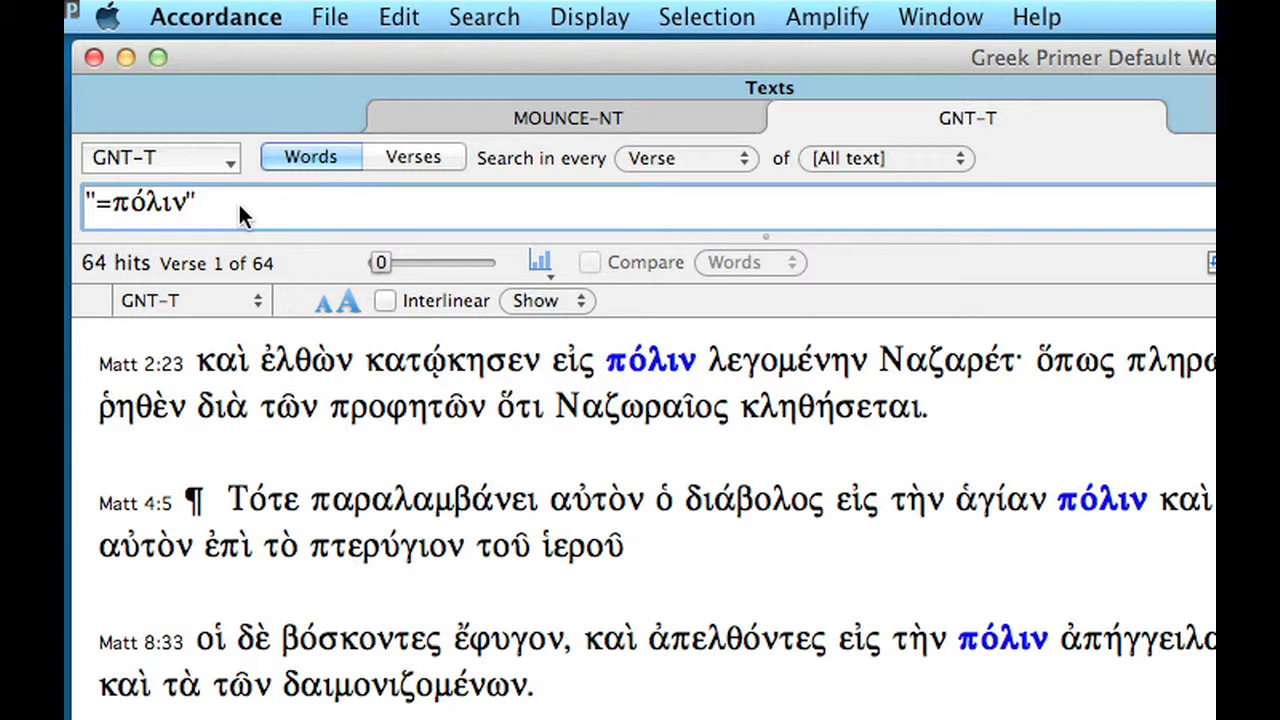
- Close the GNT-T results tab and display jn 3.16 with MOUNCE-NT as the search text
click(789, 113)
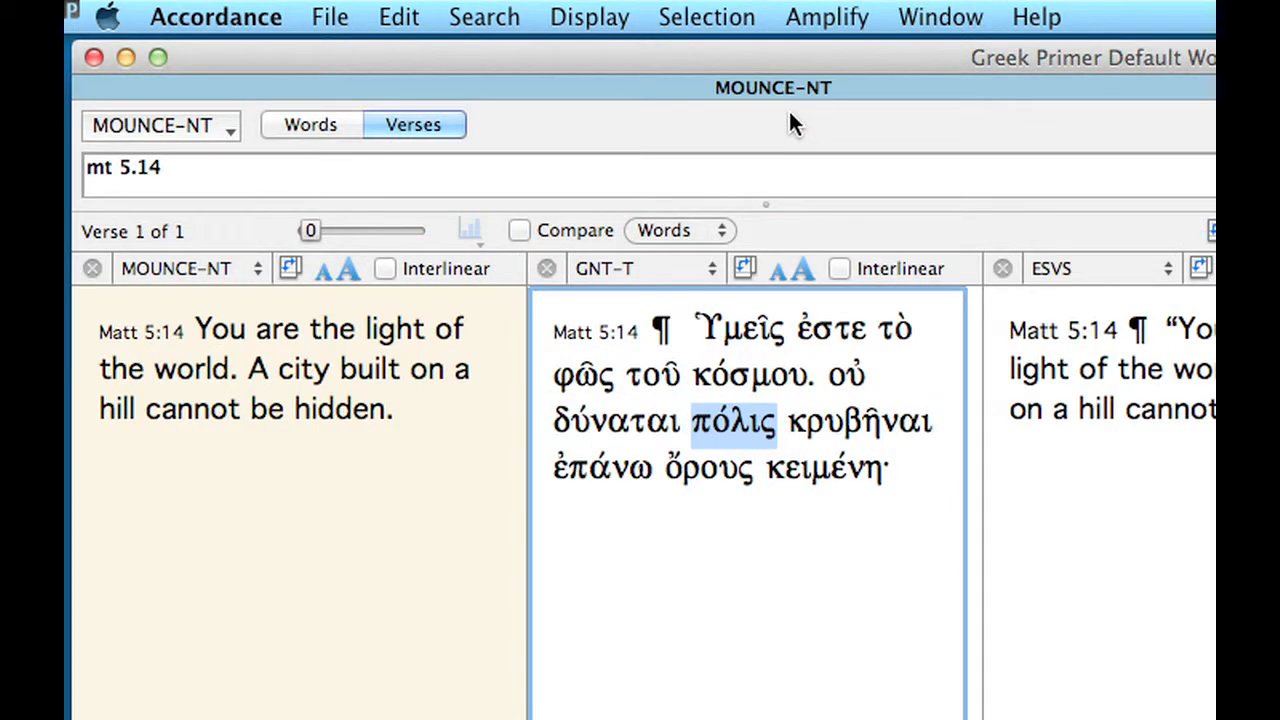
key(Tab)
text(jn 3.)
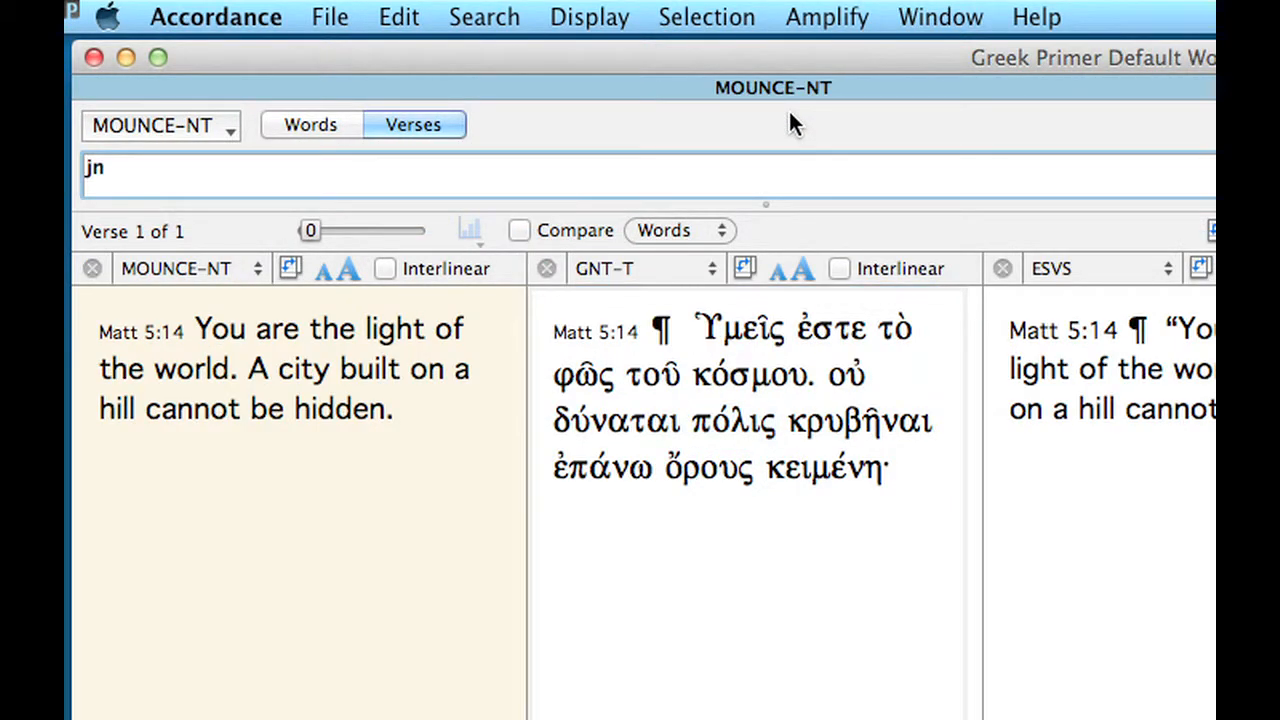
text(16)
key(Return)
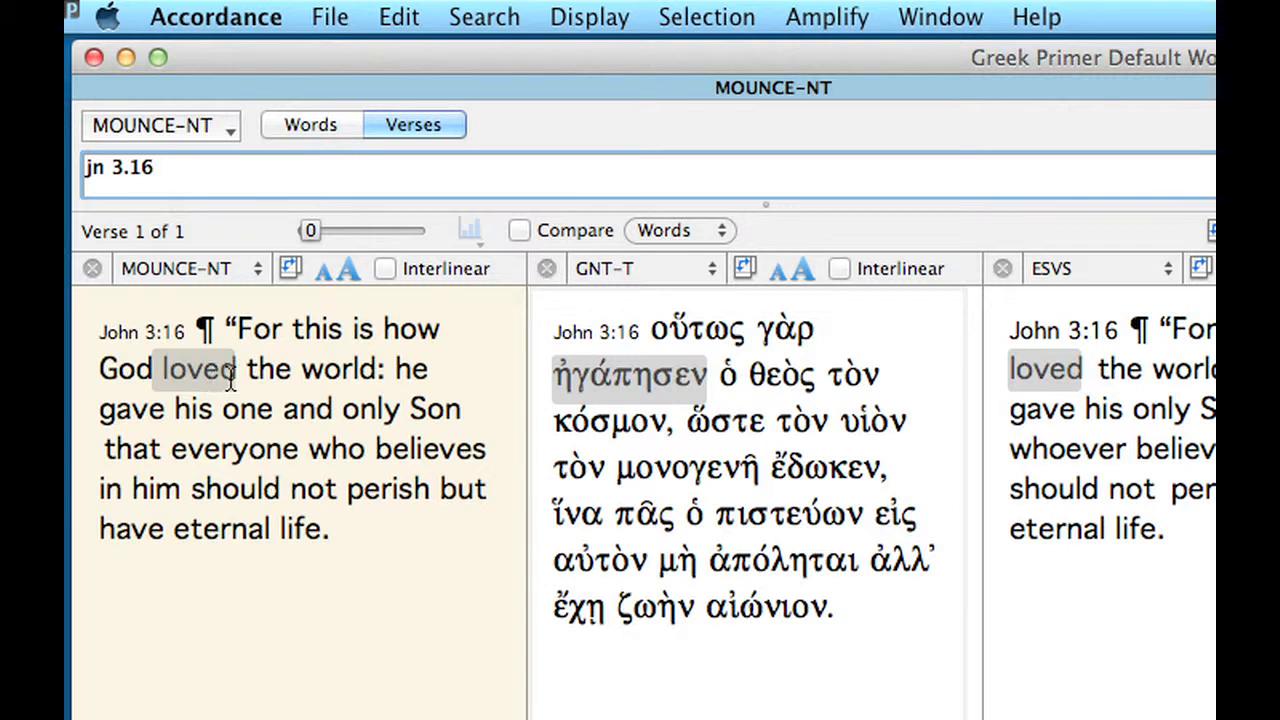
- Search for the root of ἠγάπησεν directly from John 3:16 in the GNT-T column
right_click(626, 378)
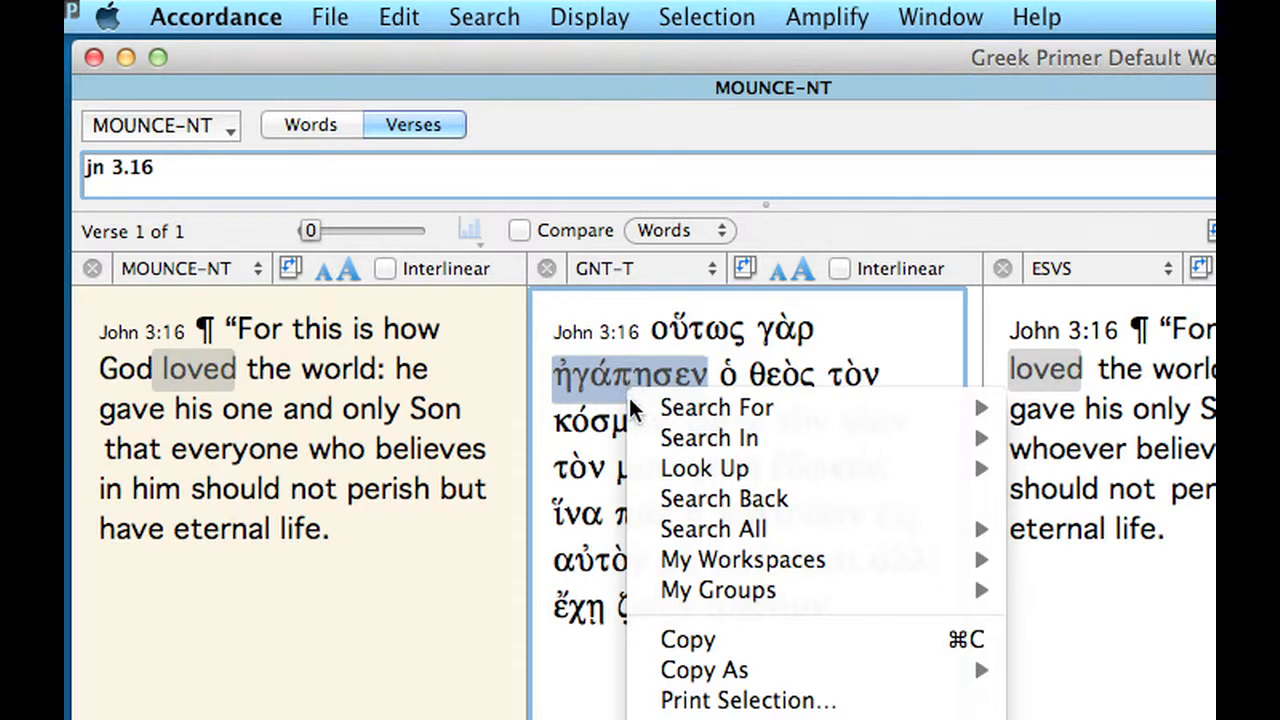
mouse_move(975, 408)
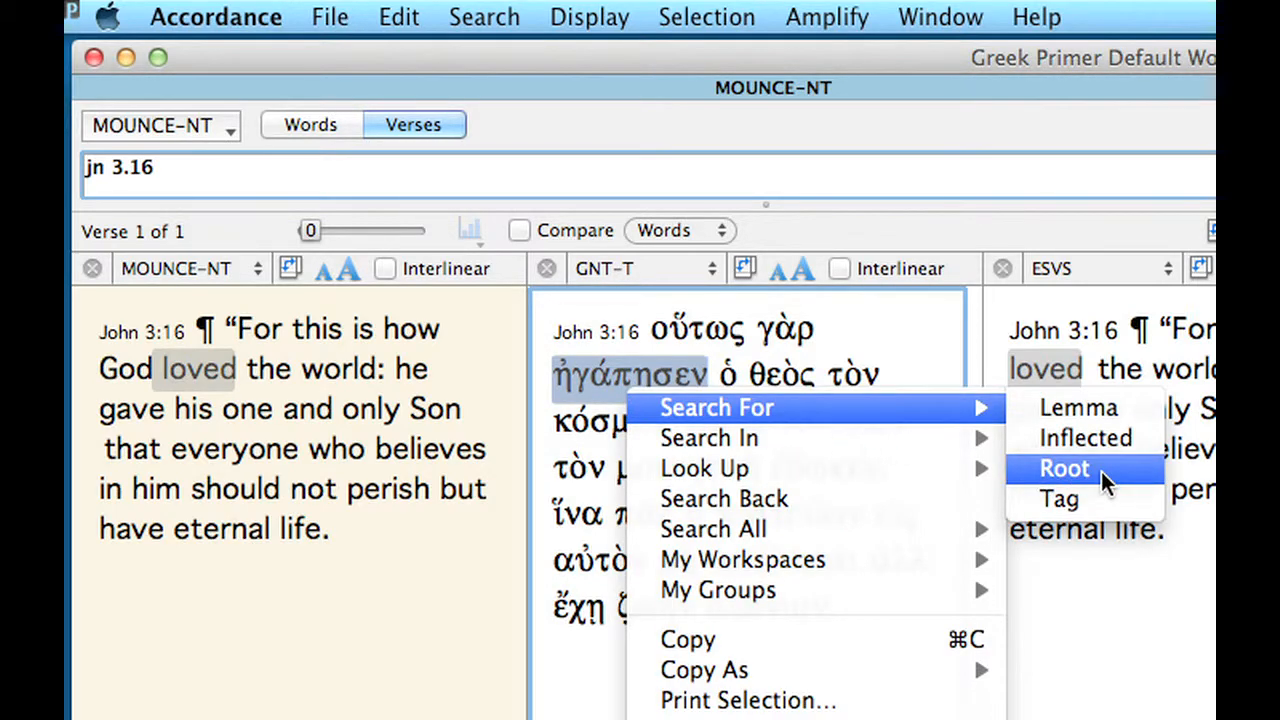
click(1064, 469)
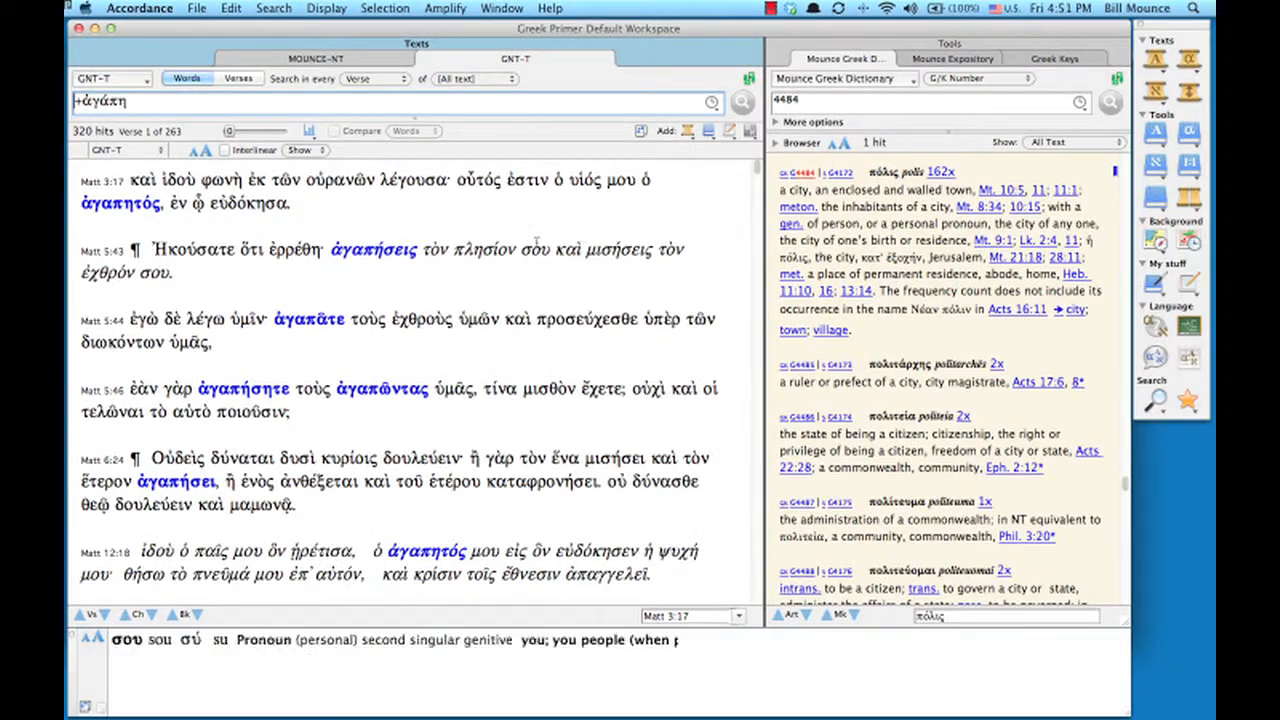
- Add the ESVS translation as a parallel column to the +ἀγάπη results and compare the highlighted words through Matt 5:46
click(687, 132)
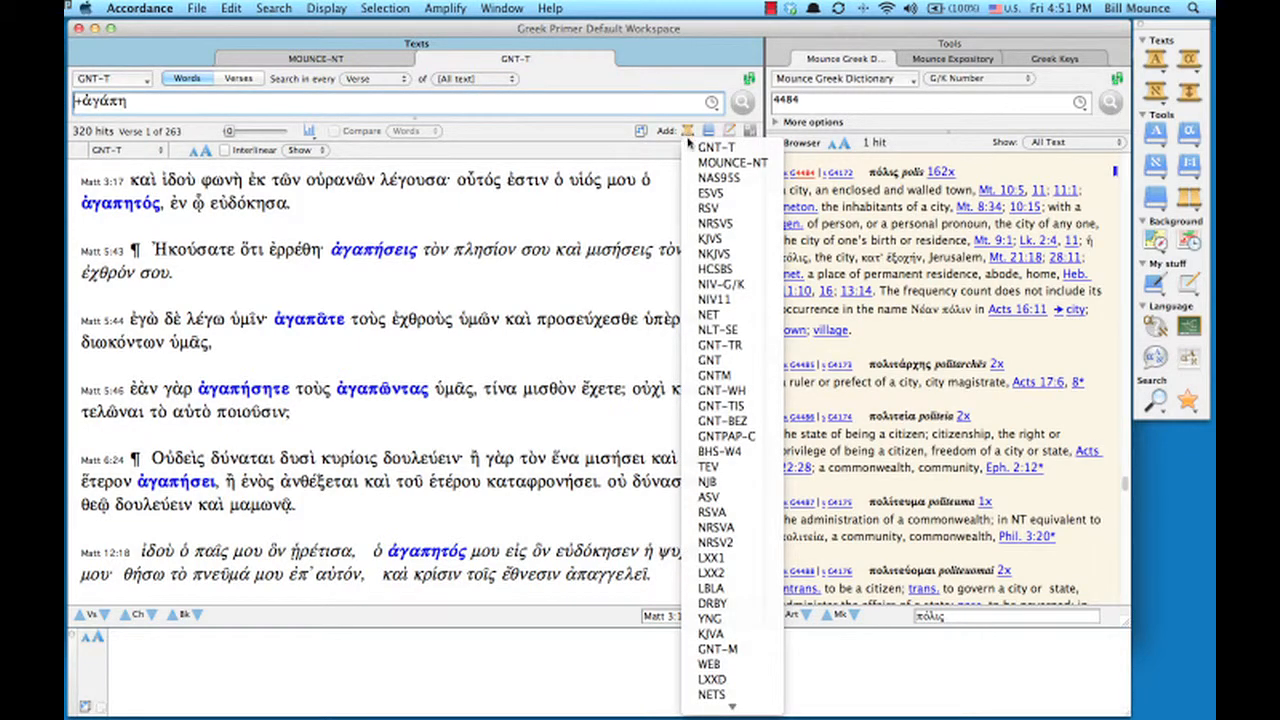
click(757, 193)
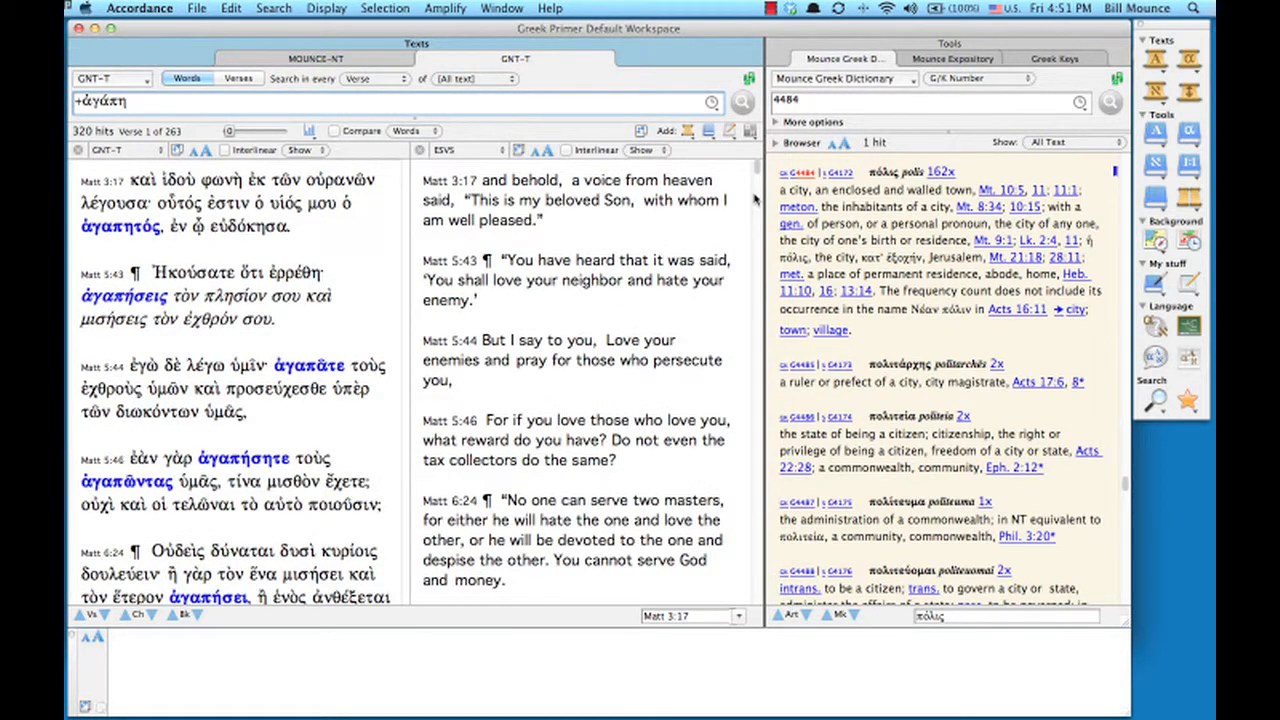
mouse_move(144, 225)
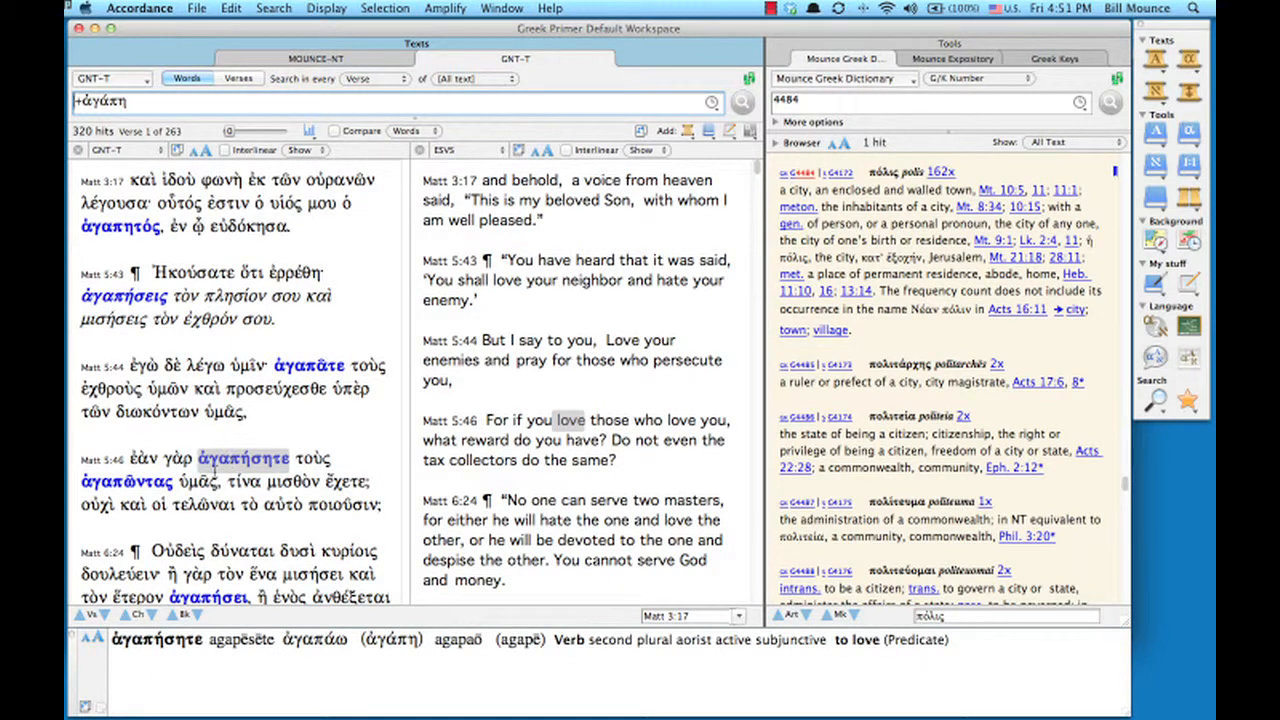
scroll(213, 468, down, 4)
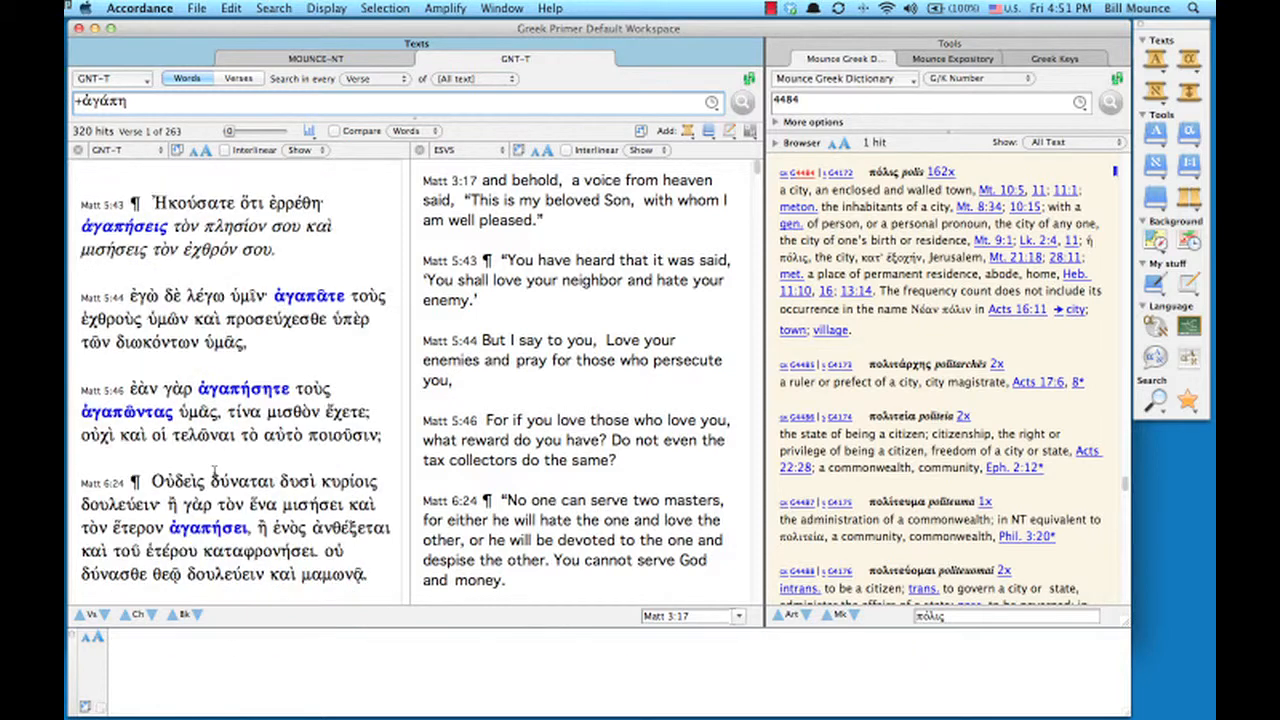
scroll(213, 468, down, 1)
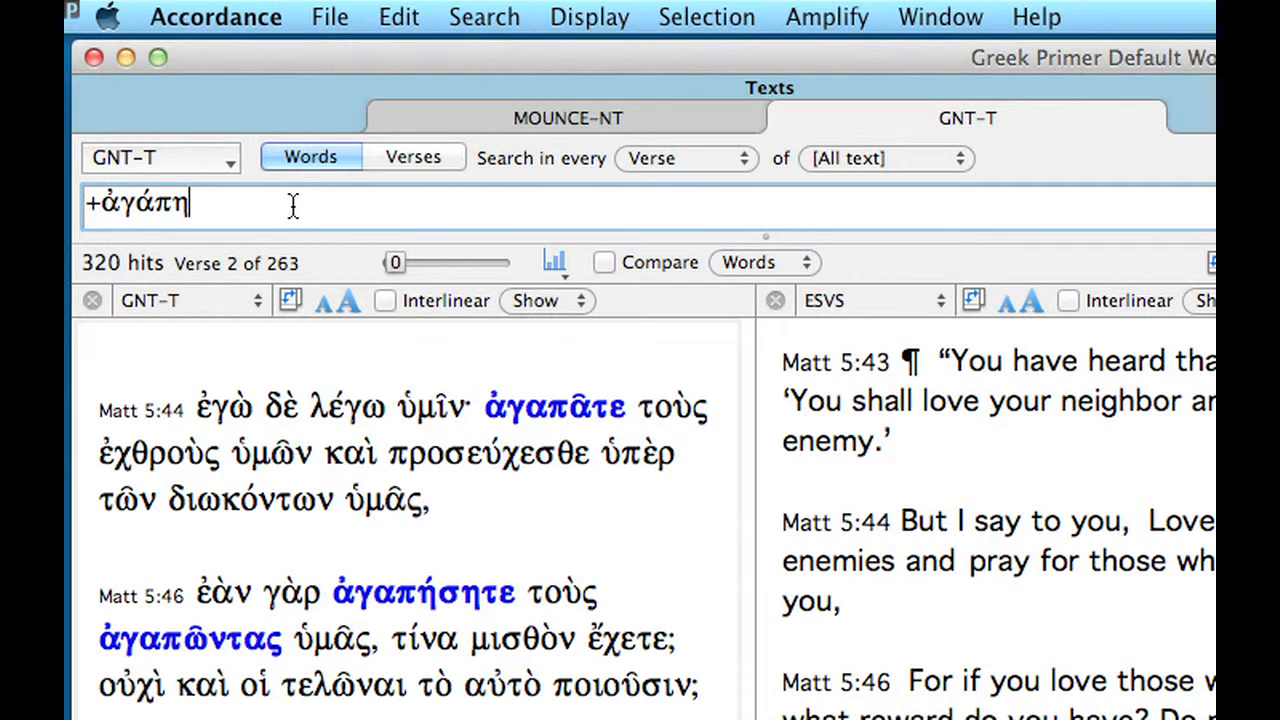
- Extend the root search to "+ἀγάπη <NOT> [verb]", run it in GNT-T and review the resulting verses
key(shift+super+n)
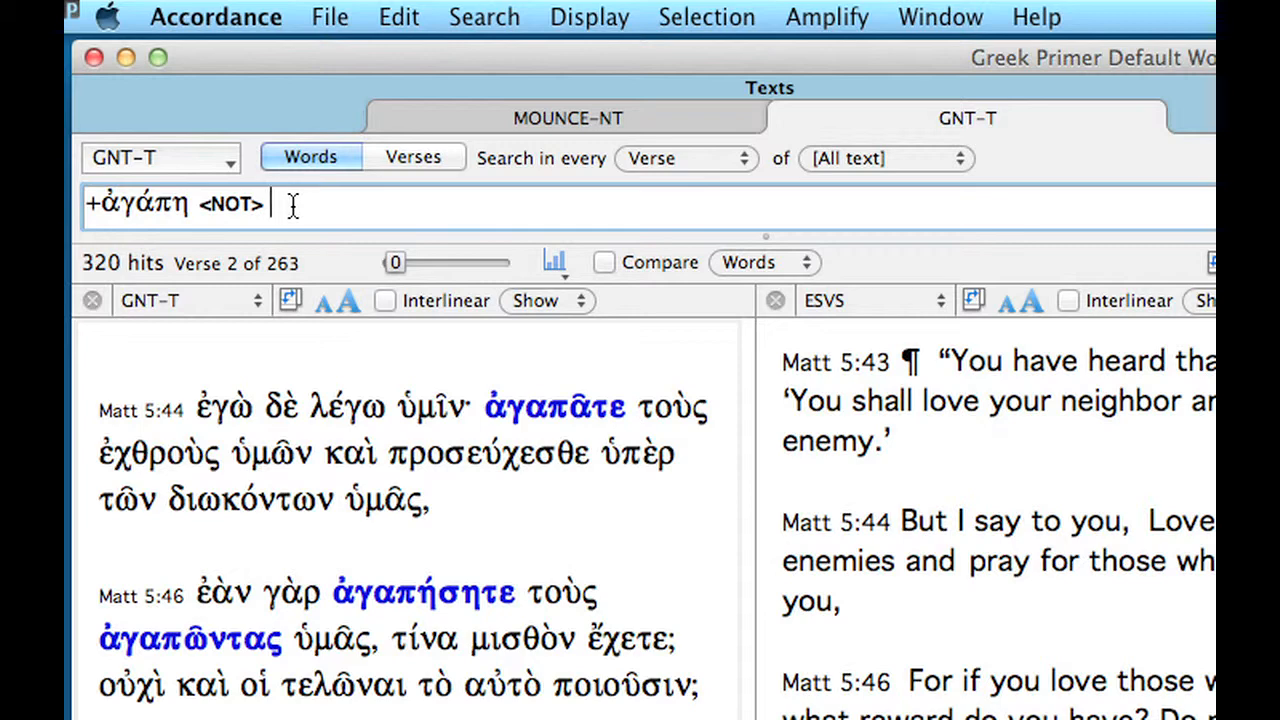
text([verb])
key(Return)
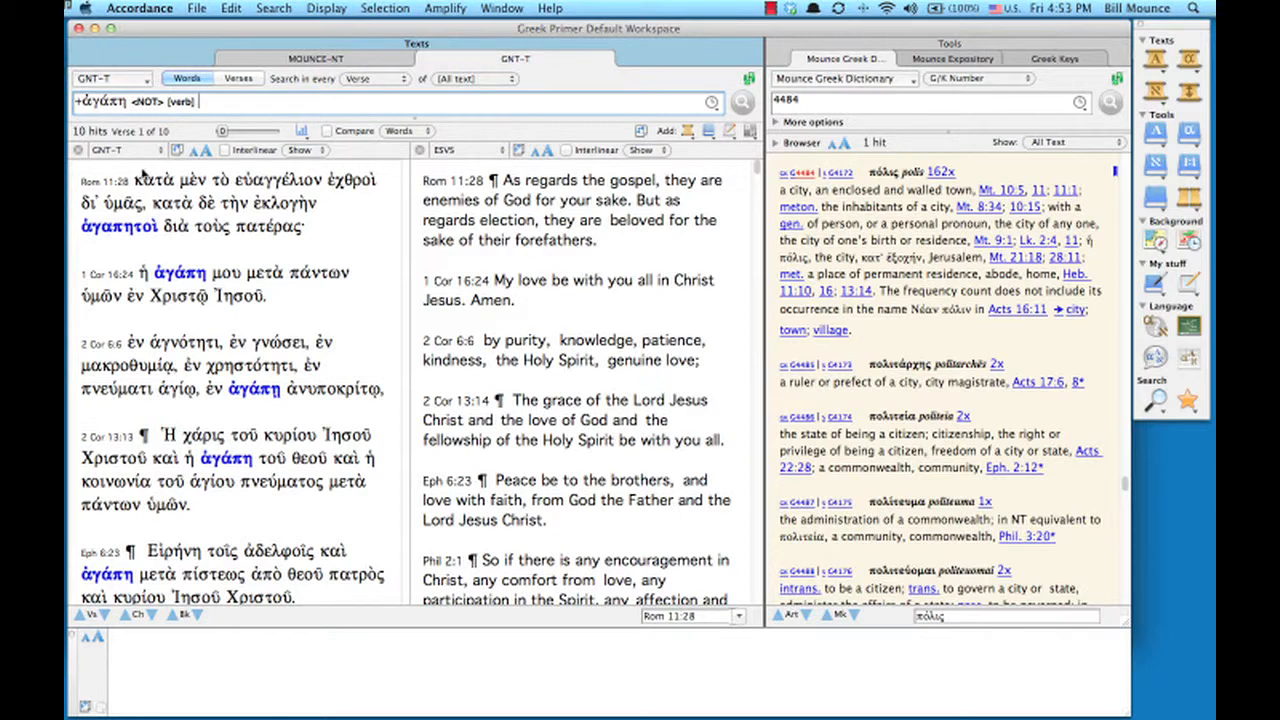
mouse_move(135, 226)
mouse_move(192, 282)
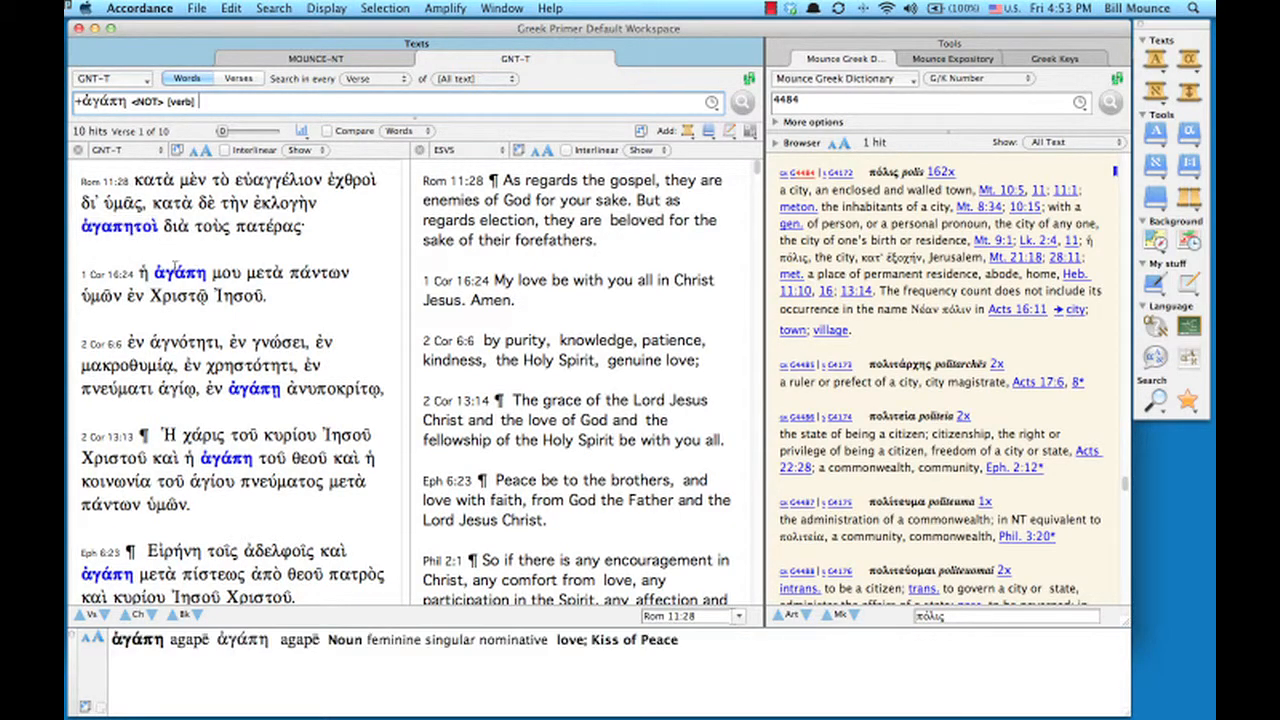
scroll(323, 318, down, 5)
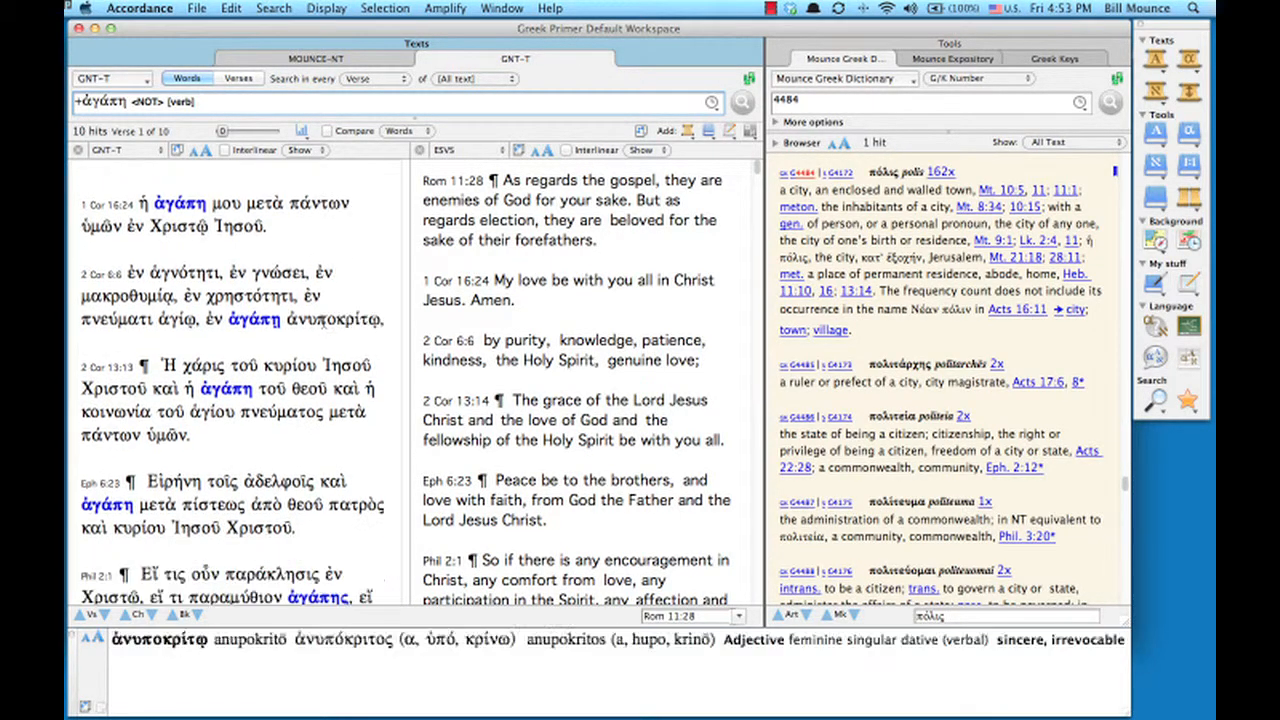
scroll(323, 320, down, 6)
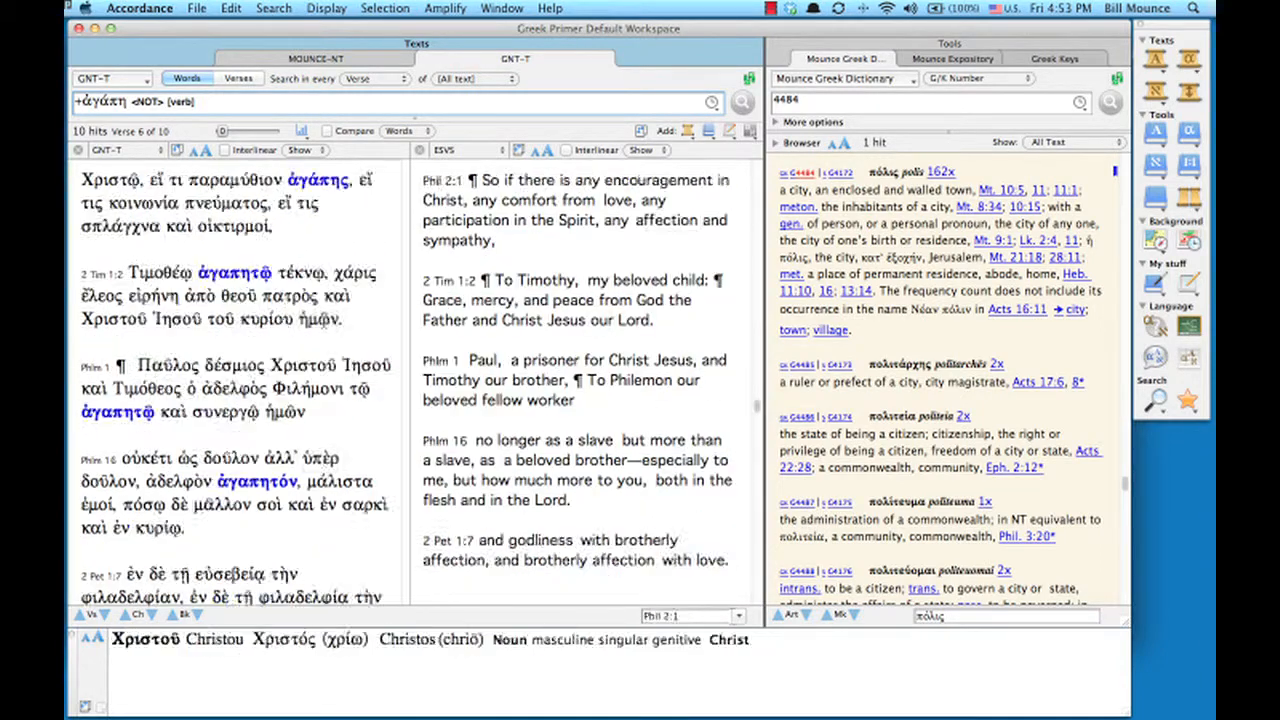
scroll(323, 320, up, 11)
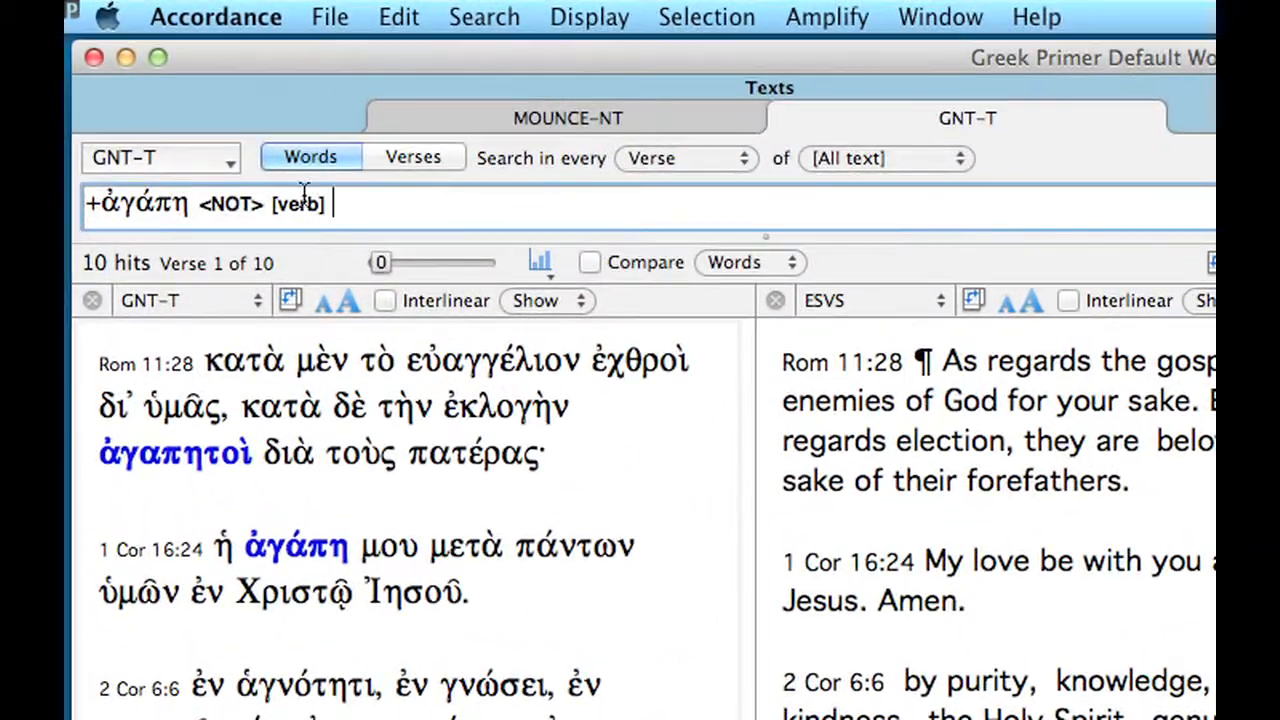
- Remove the <NOT> [verb] condition from the search entry and rerun the plain +ἀγάπη search
drag(334, 202, 198, 212)
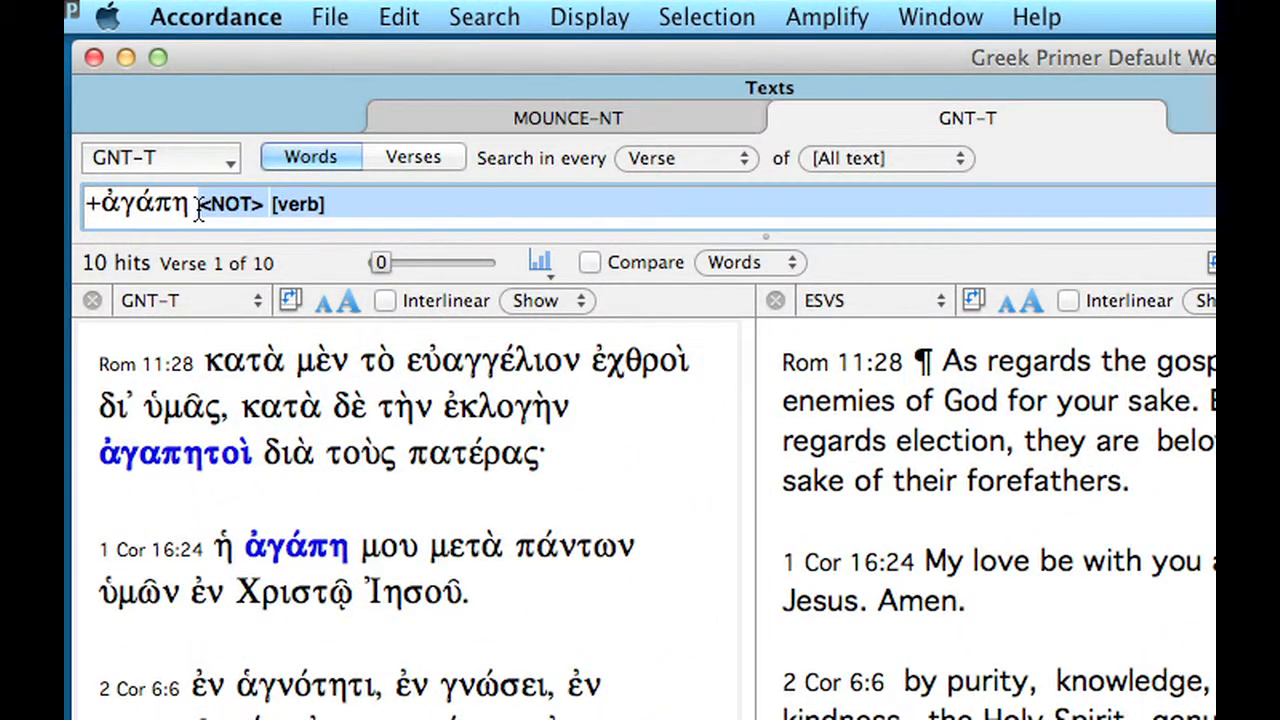
key(BackSpace)
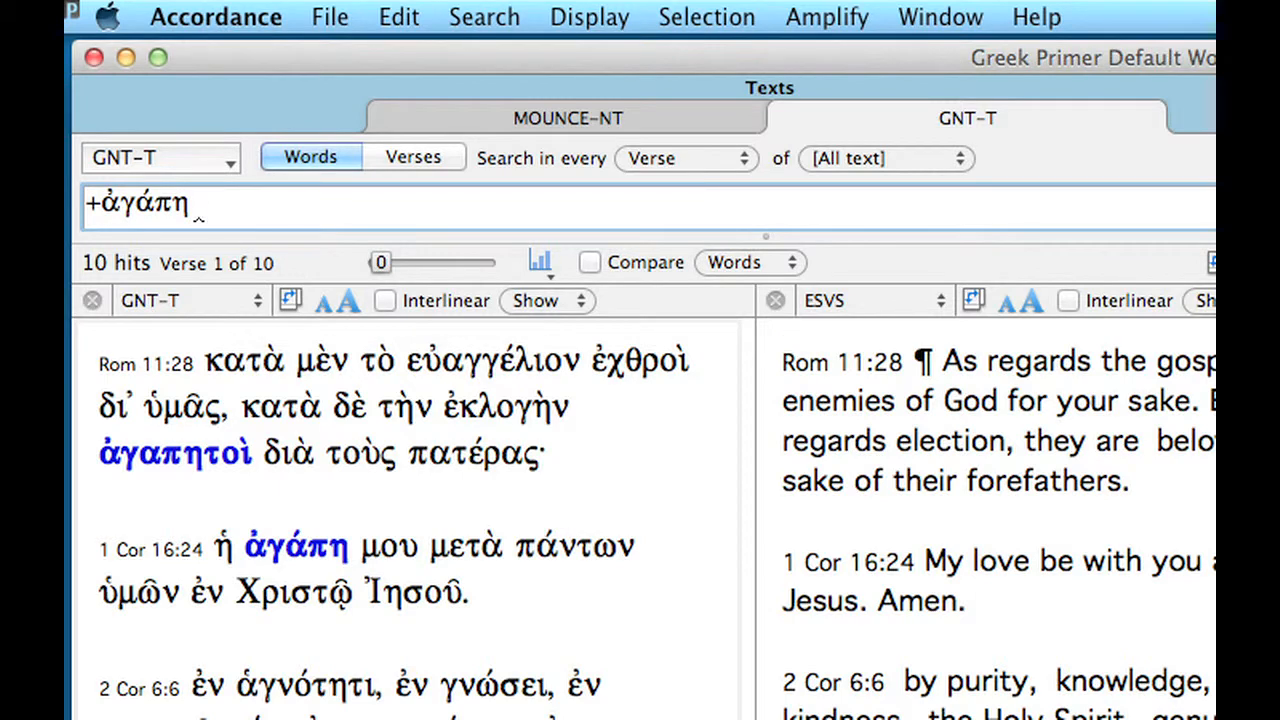
key(BackSpace)
key(Return)
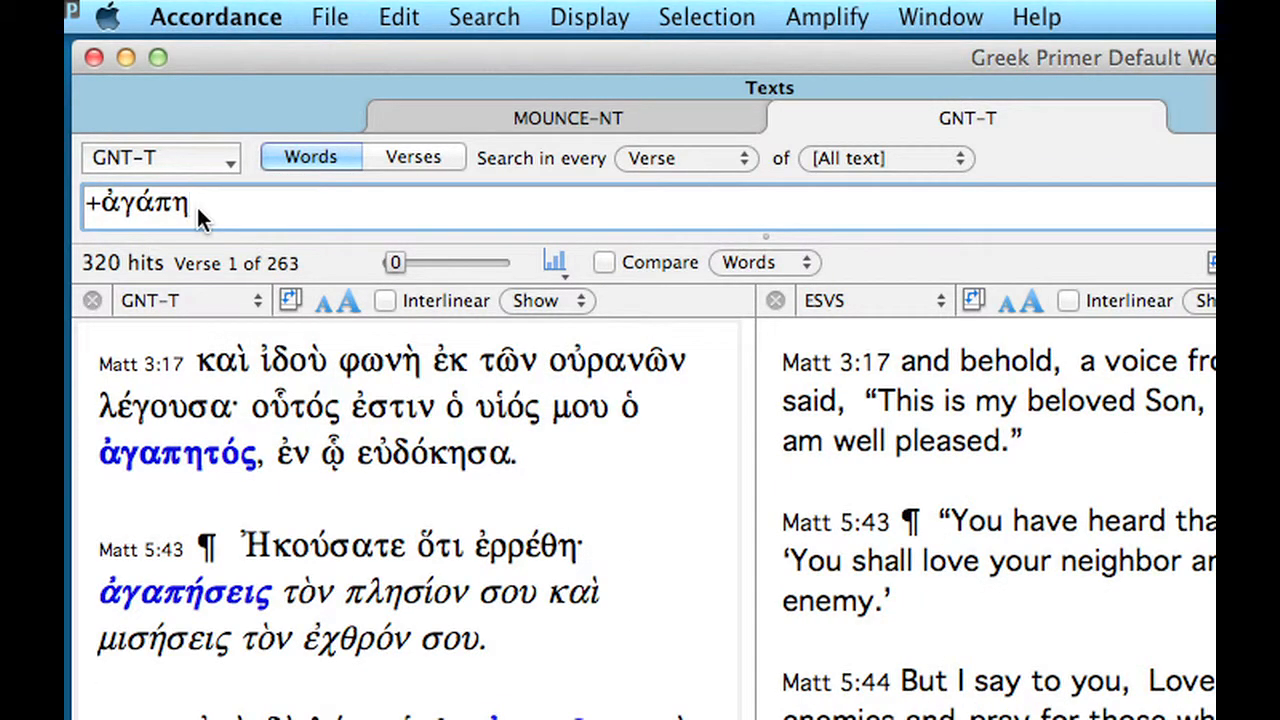
- Show the default details for the +ἀγάπη search and enlarge the details window
click(560, 260)
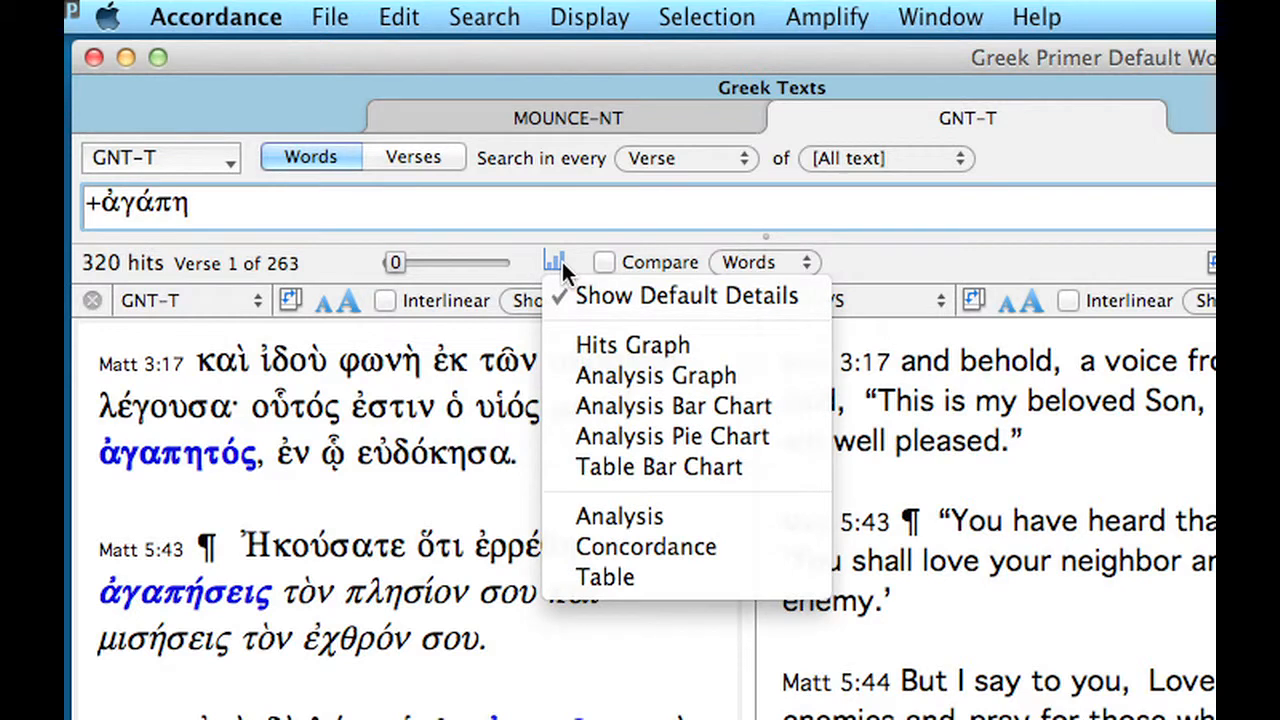
click(612, 297)
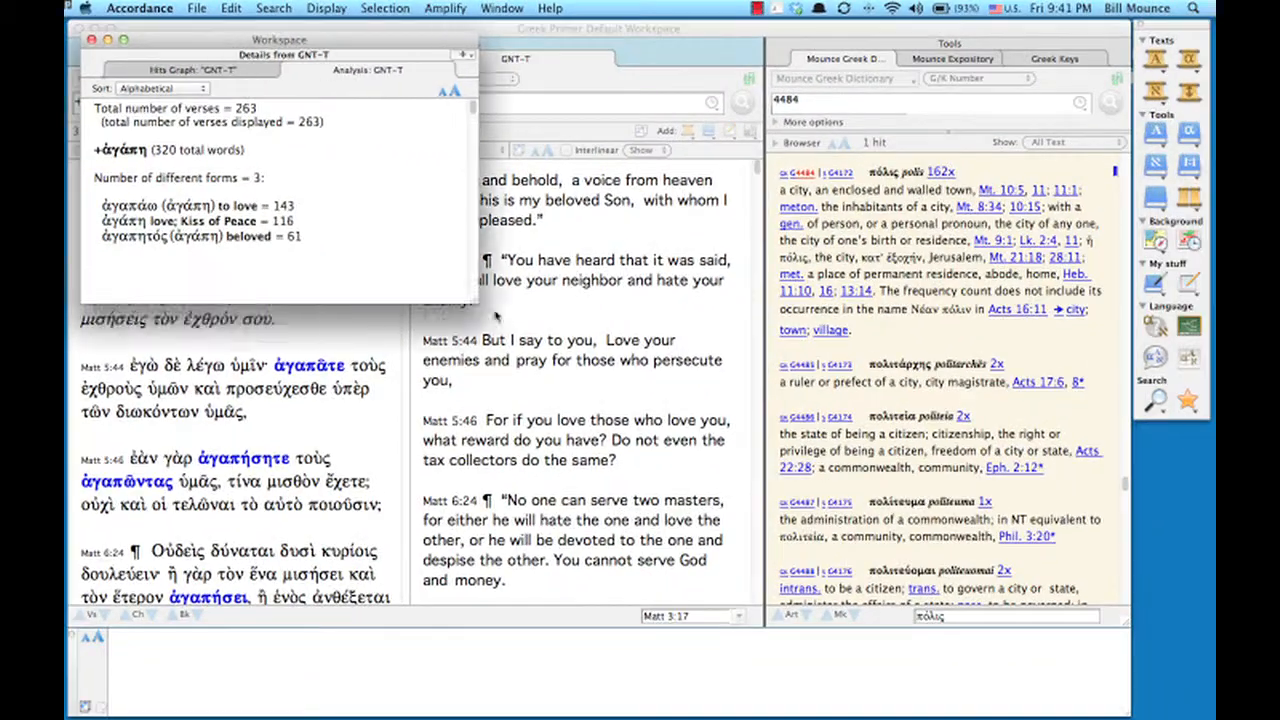
drag(479, 304, 636, 474)
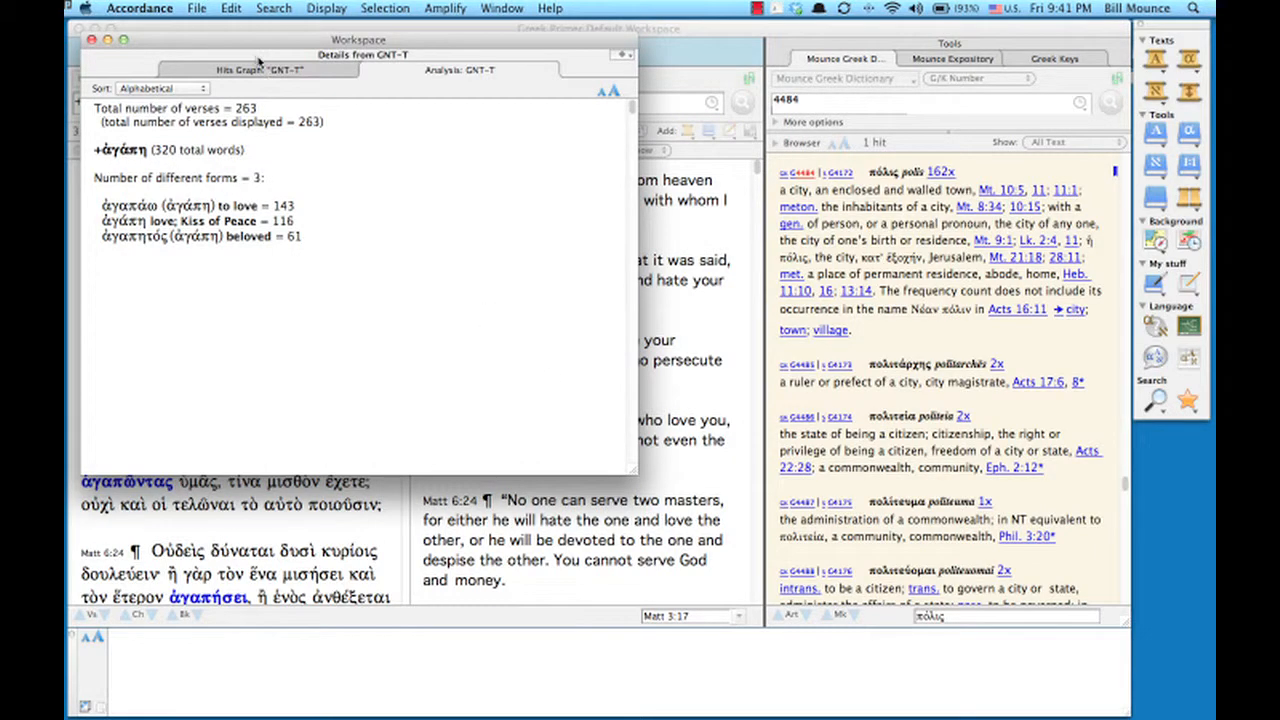
- Display the hits graph beside the Greek text and jump from its tallest peak to the matching verses in 1 John
click(265, 70)
drag(250, 47, 382, 49)
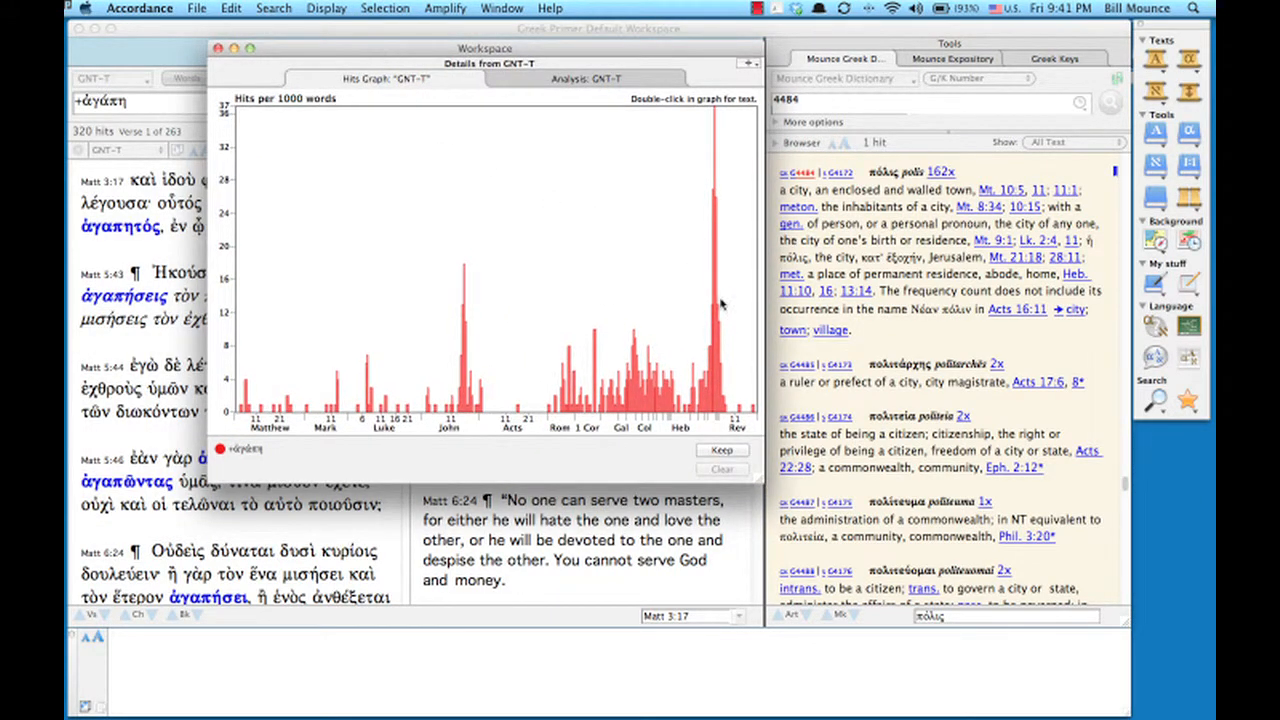
double_click(708, 405)
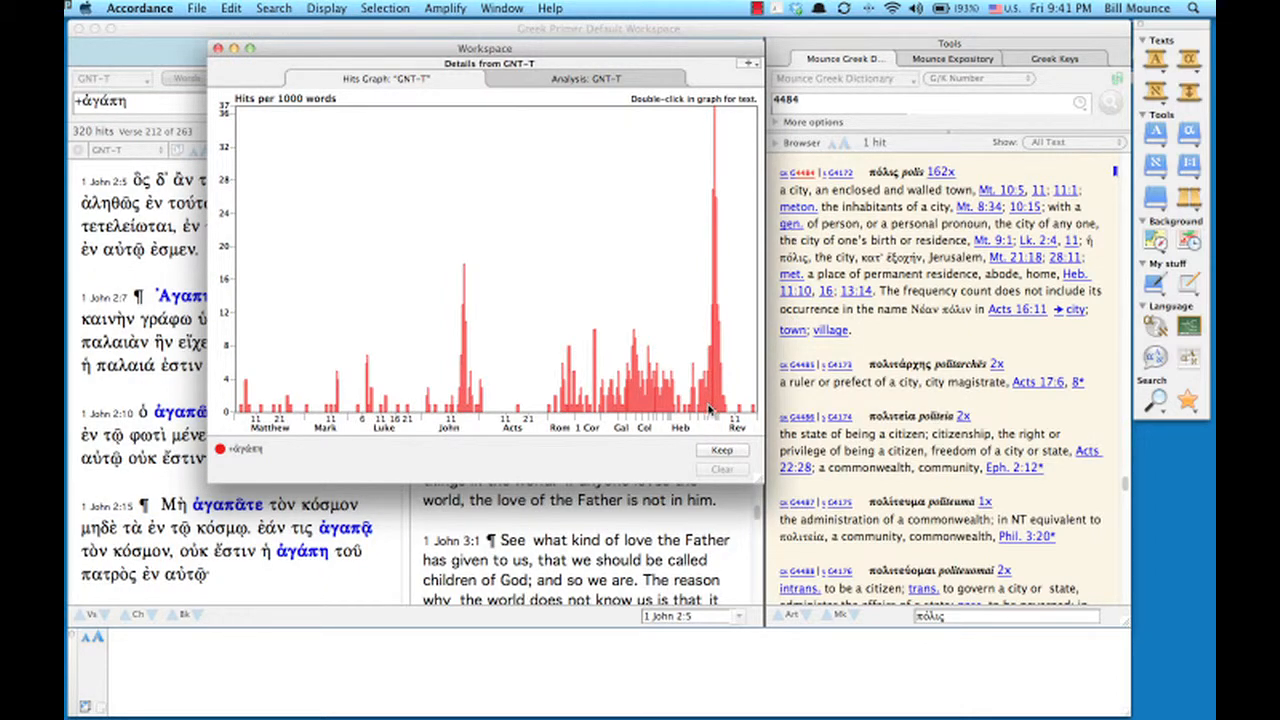
double_click(708, 410)
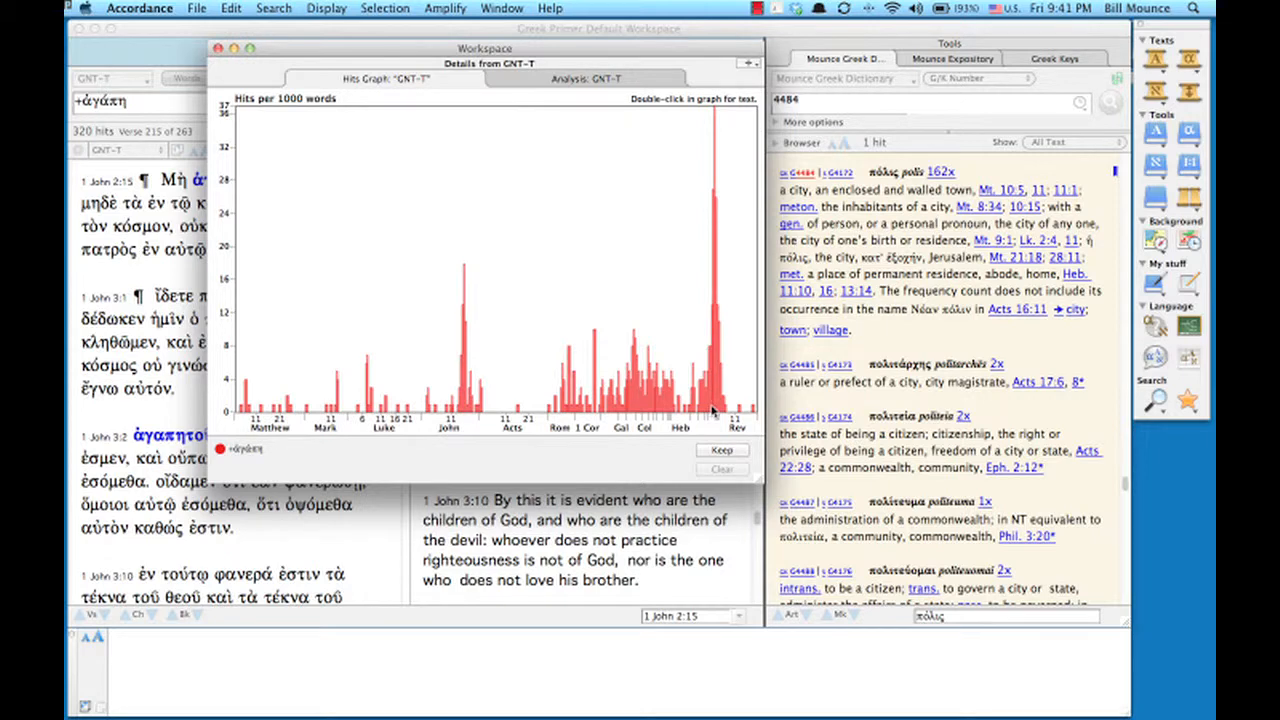
double_click(714, 410)
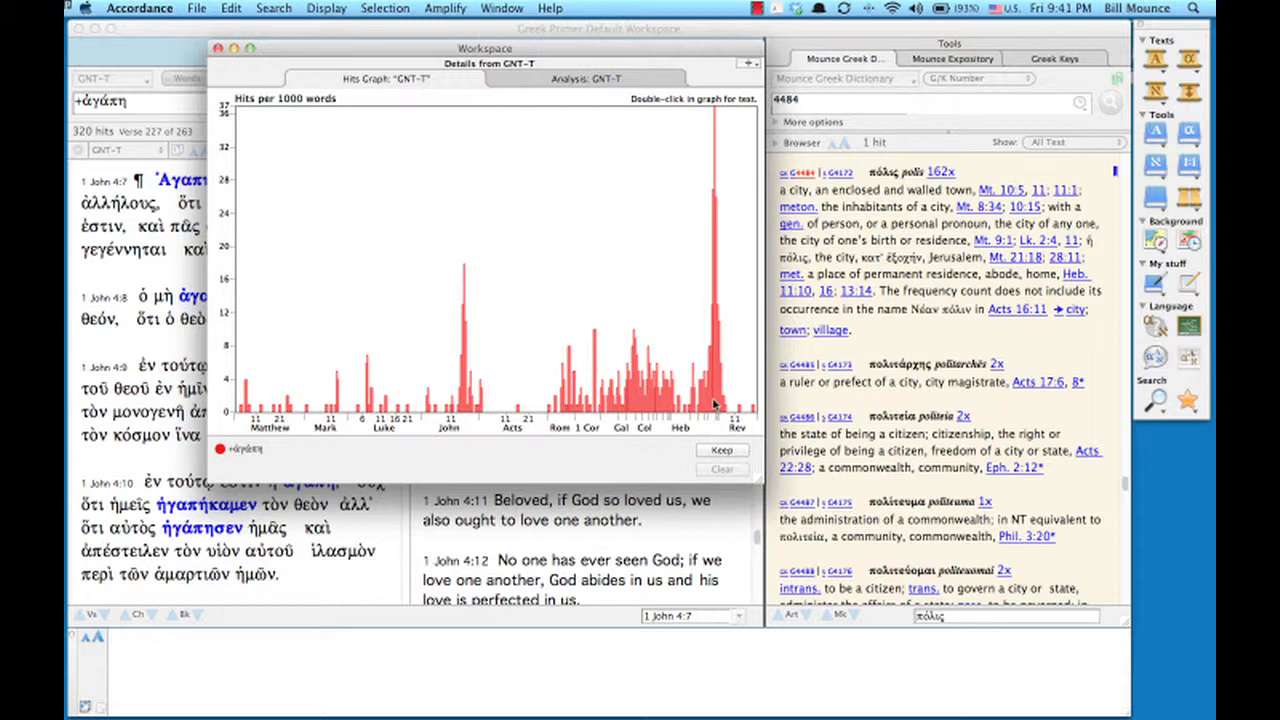
double_click(714, 403)
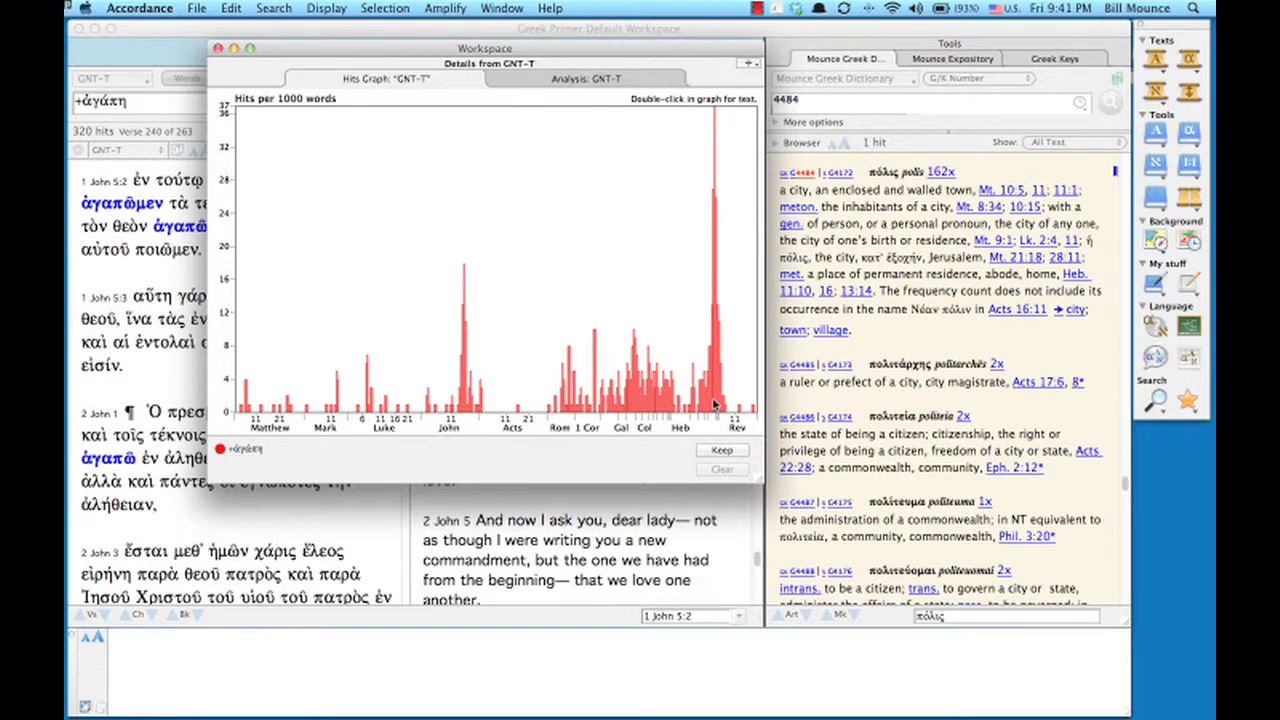
- Add an Analysis Graph to the details, make the window taller and break the graph down by LEX
click(616, 84)
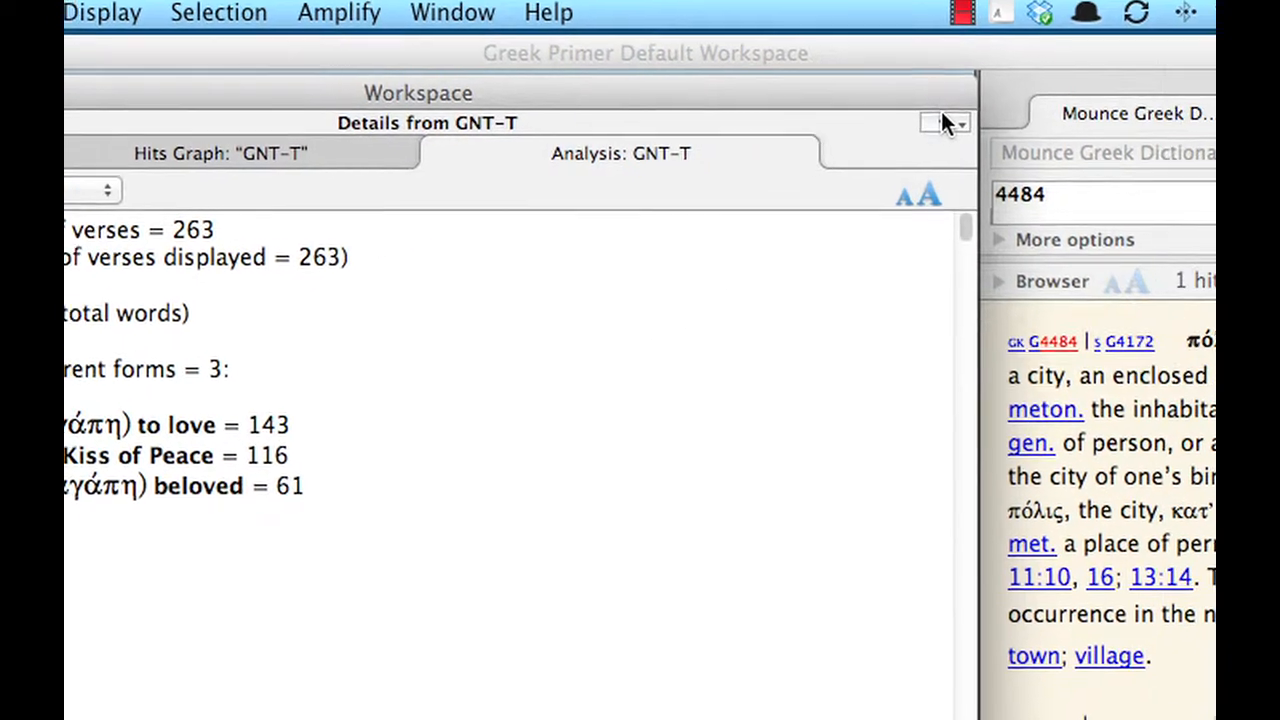
click(1158, 50)
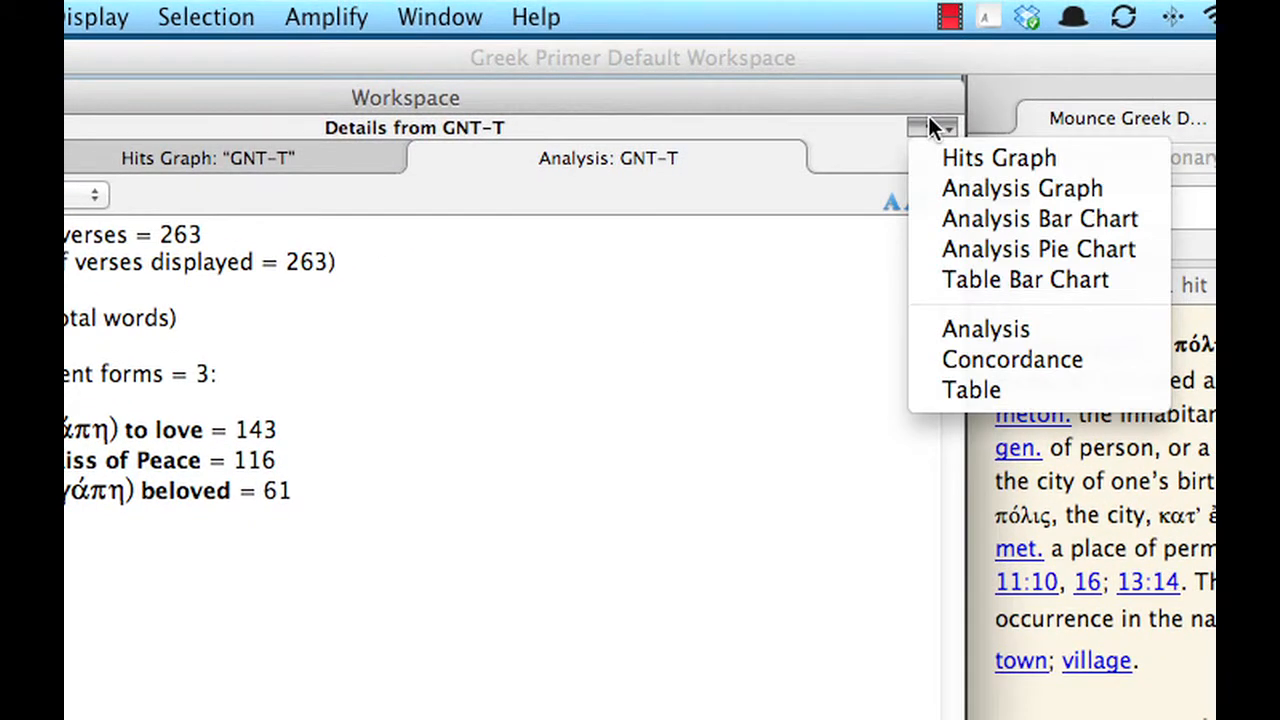
click(957, 185)
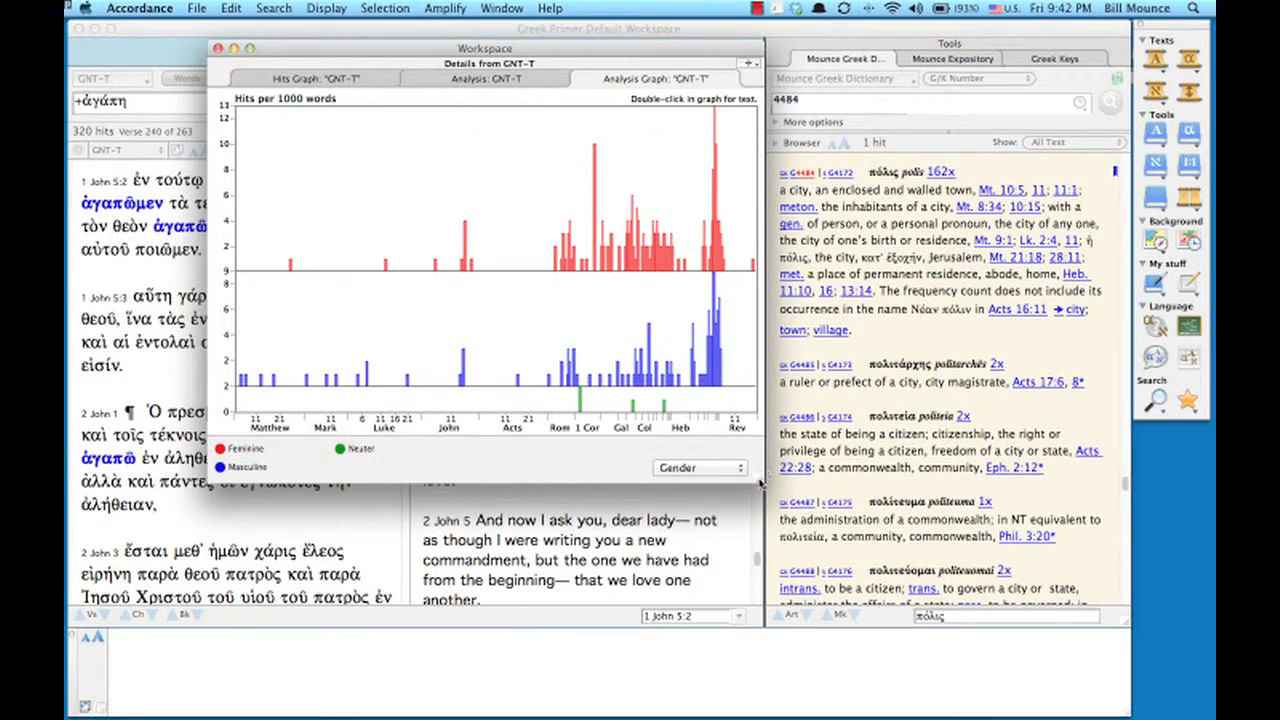
drag(760, 482, 745, 580)
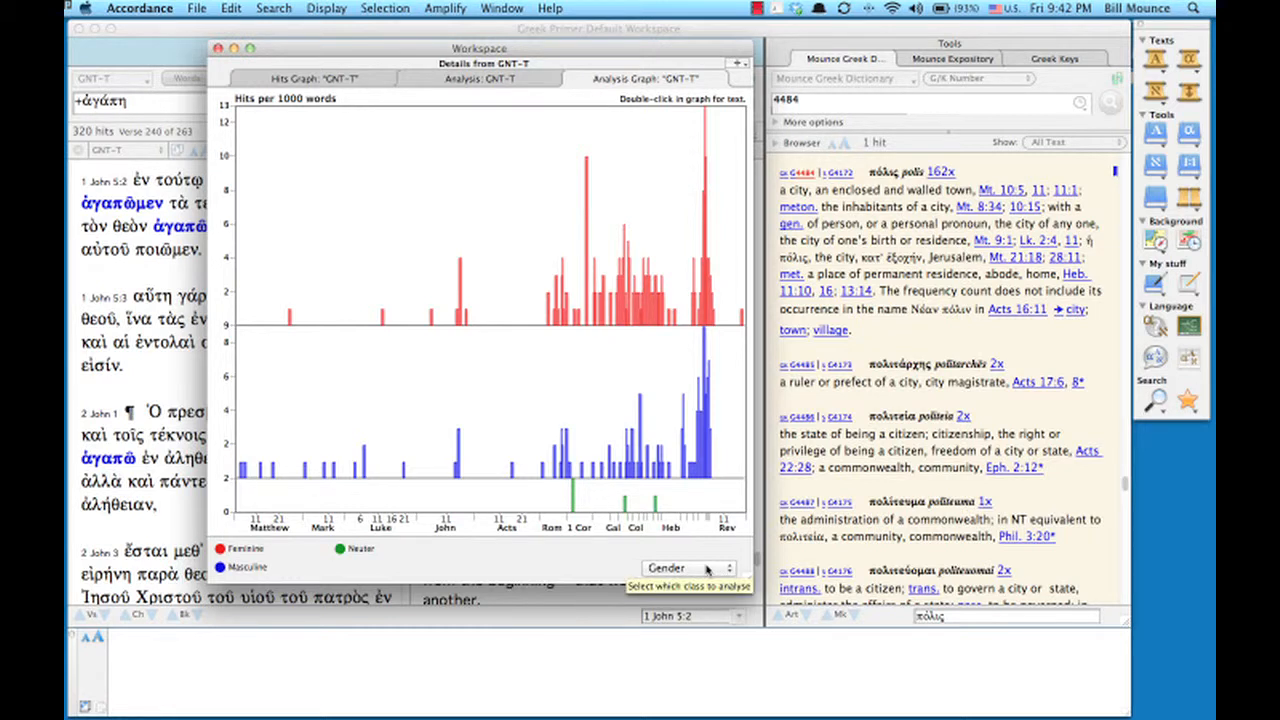
click(707, 569)
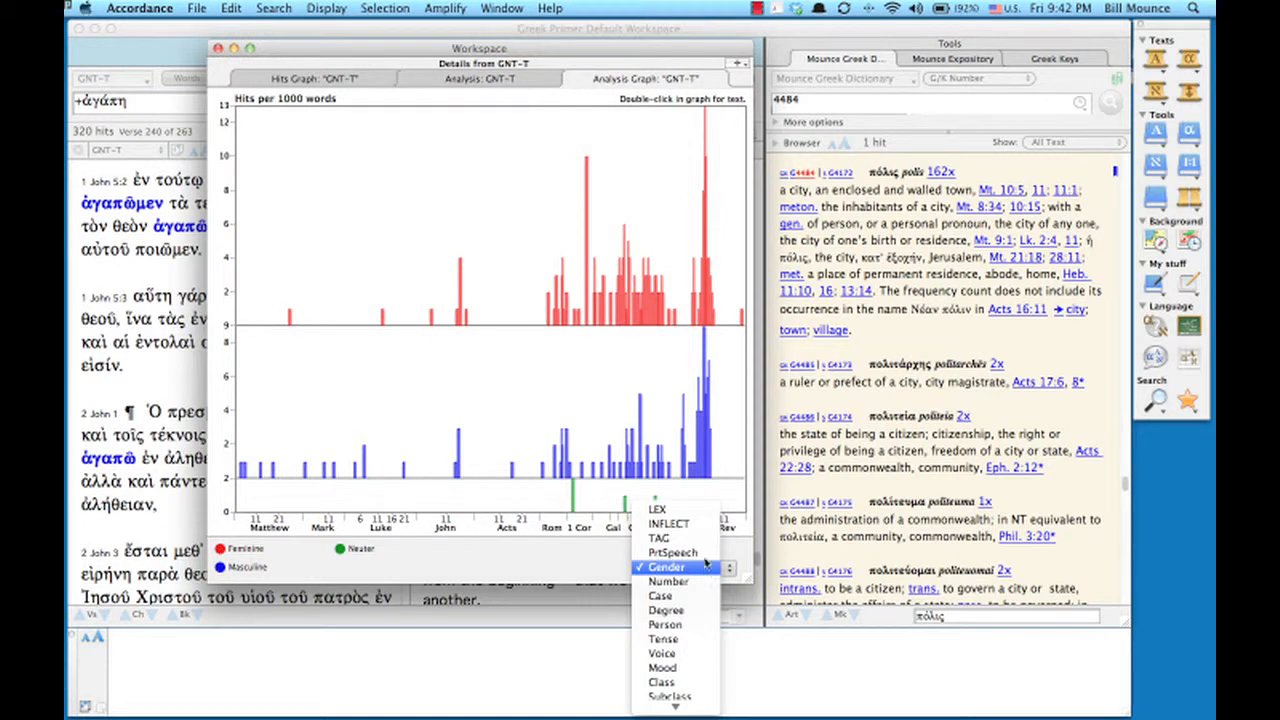
click(693, 511)
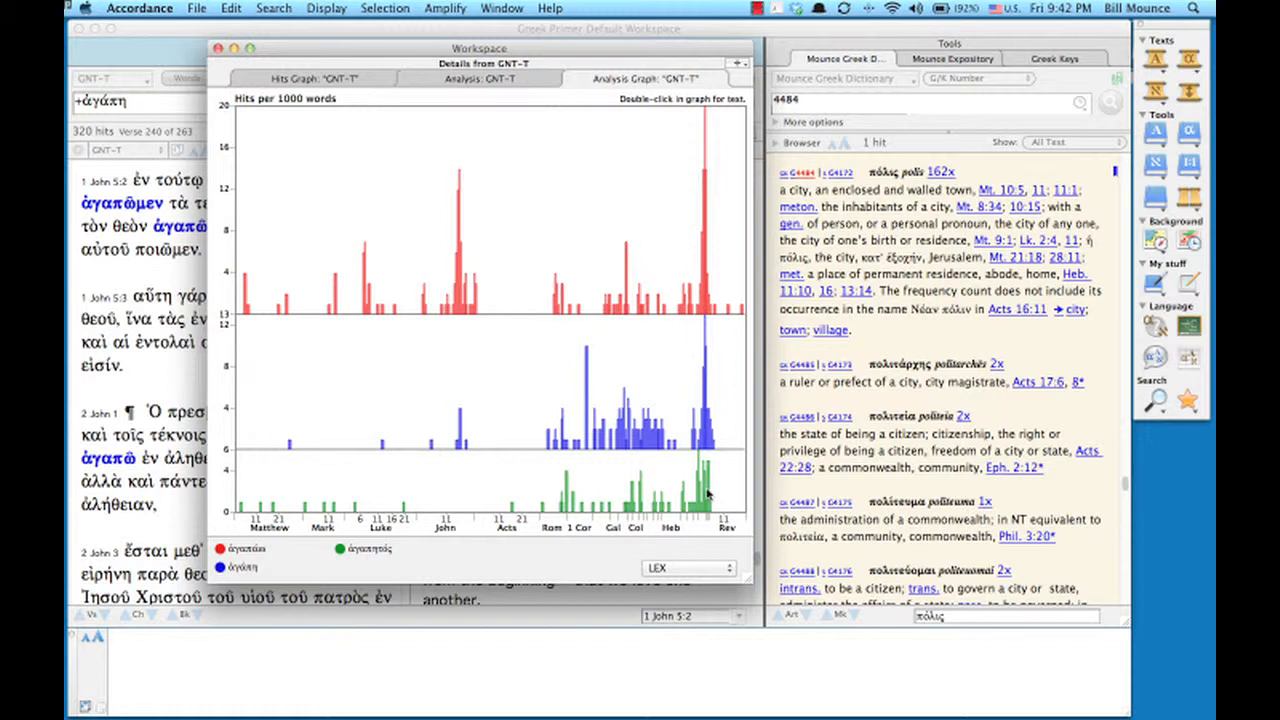
click(708, 567)
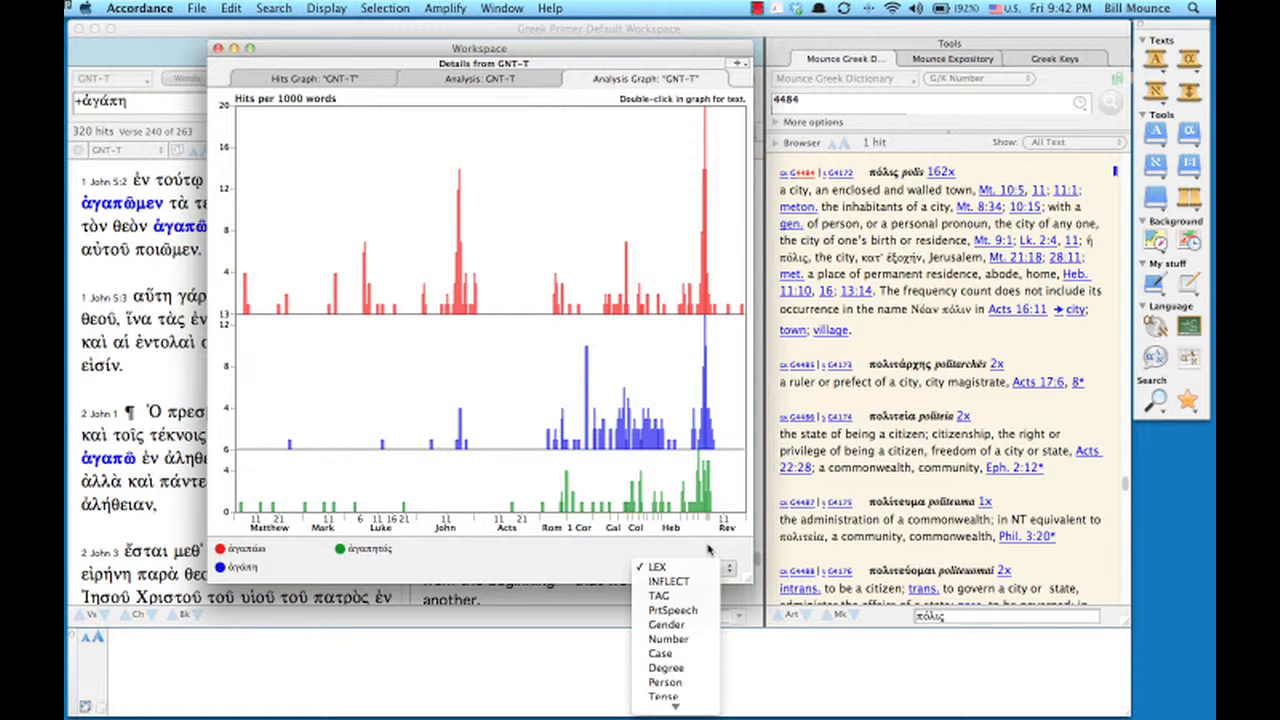
click(708, 549)
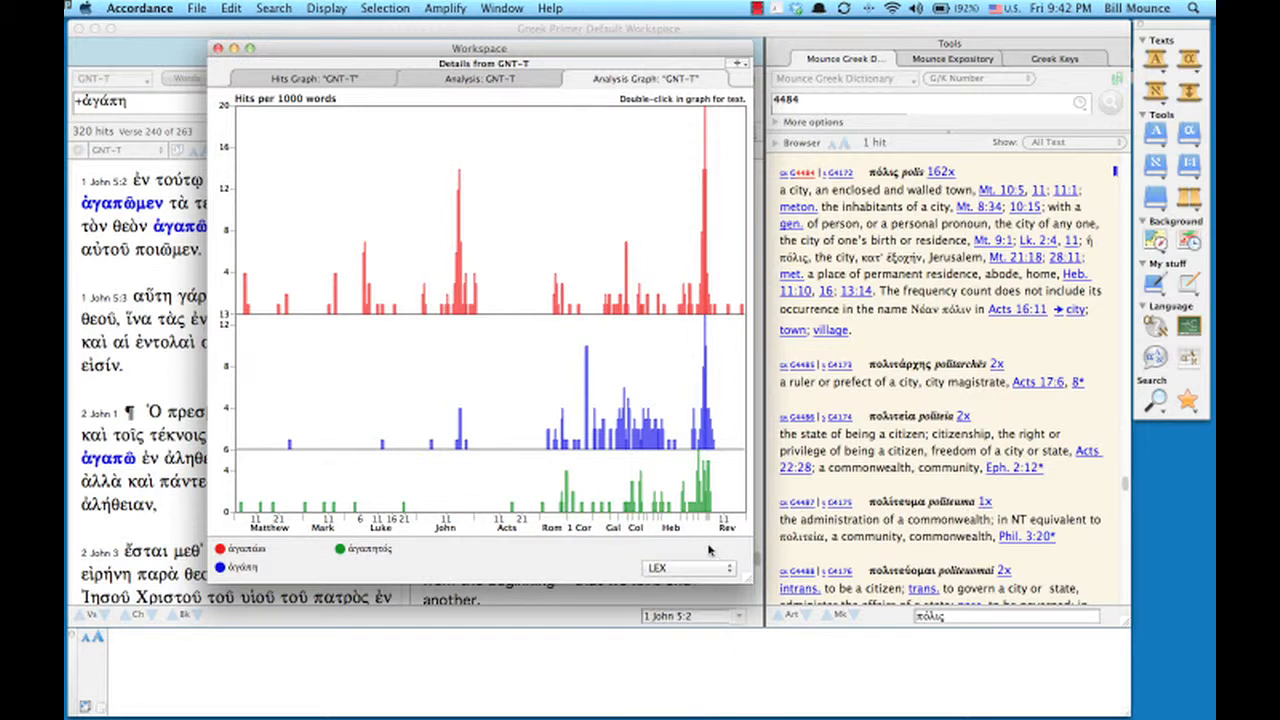
- Add an Analysis Bar Chart to the search details and set it to analyse by LEX
click(740, 63)
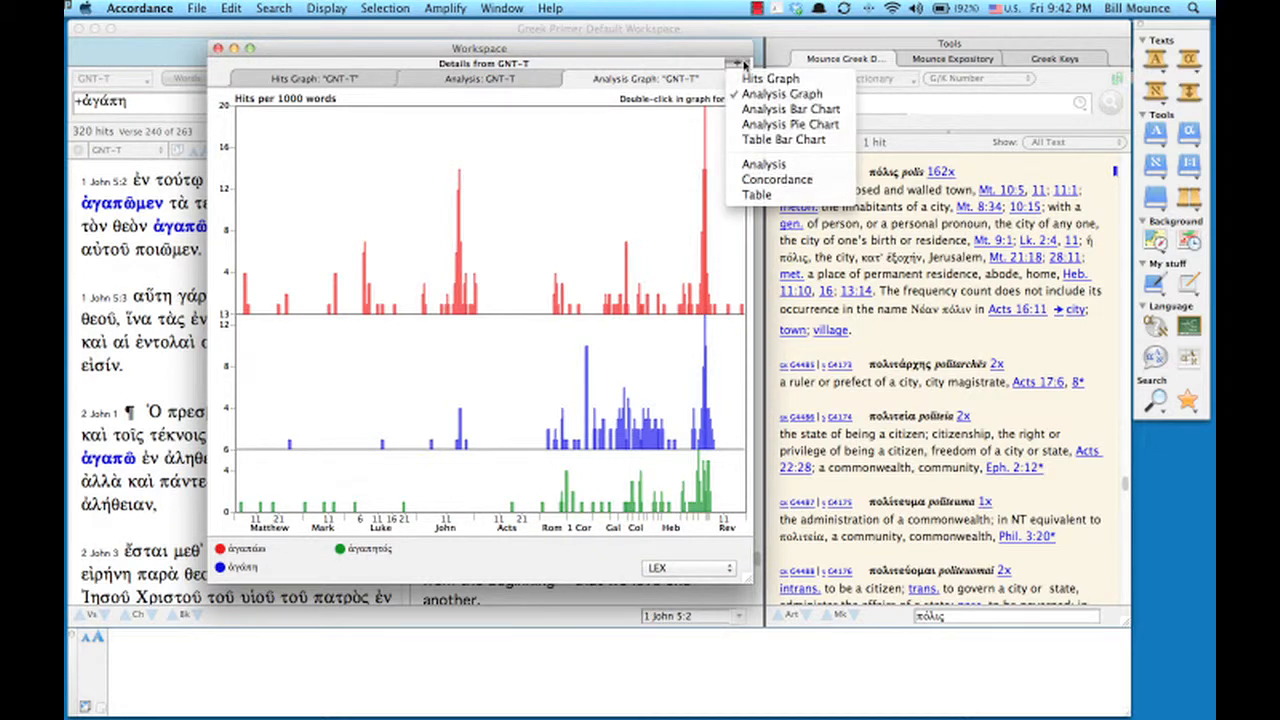
click(754, 109)
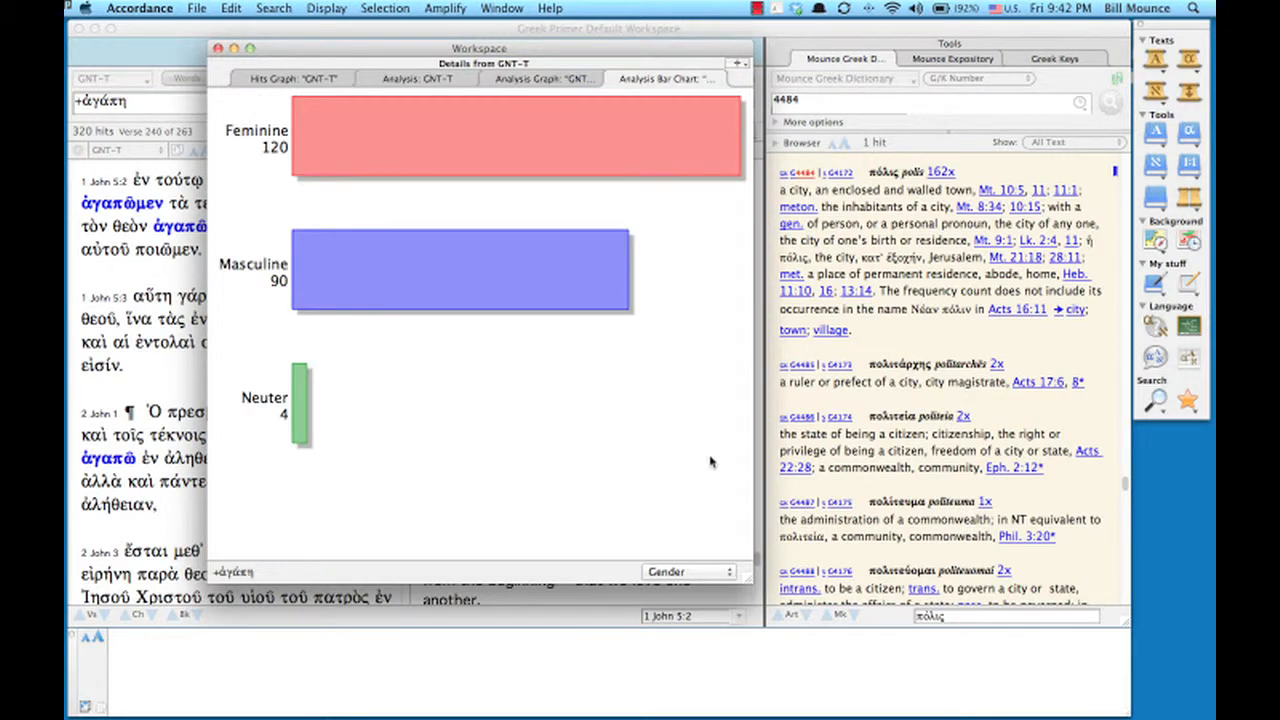
click(689, 572)
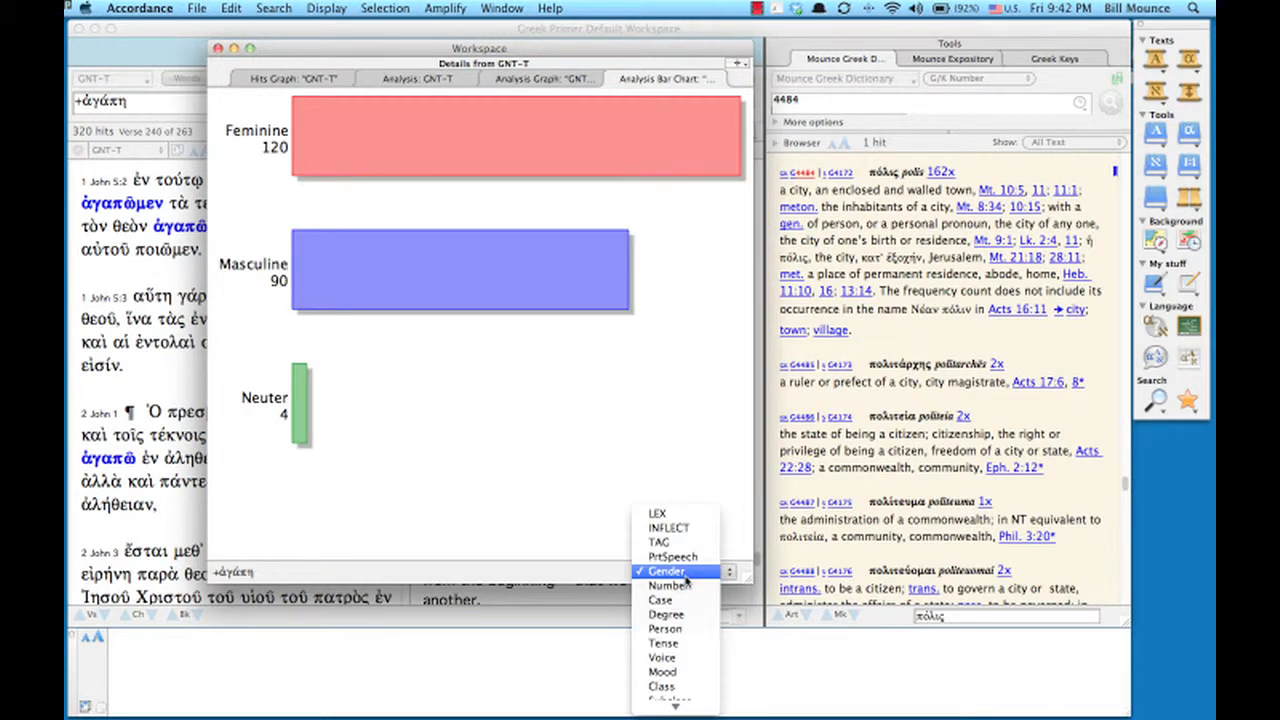
click(689, 513)
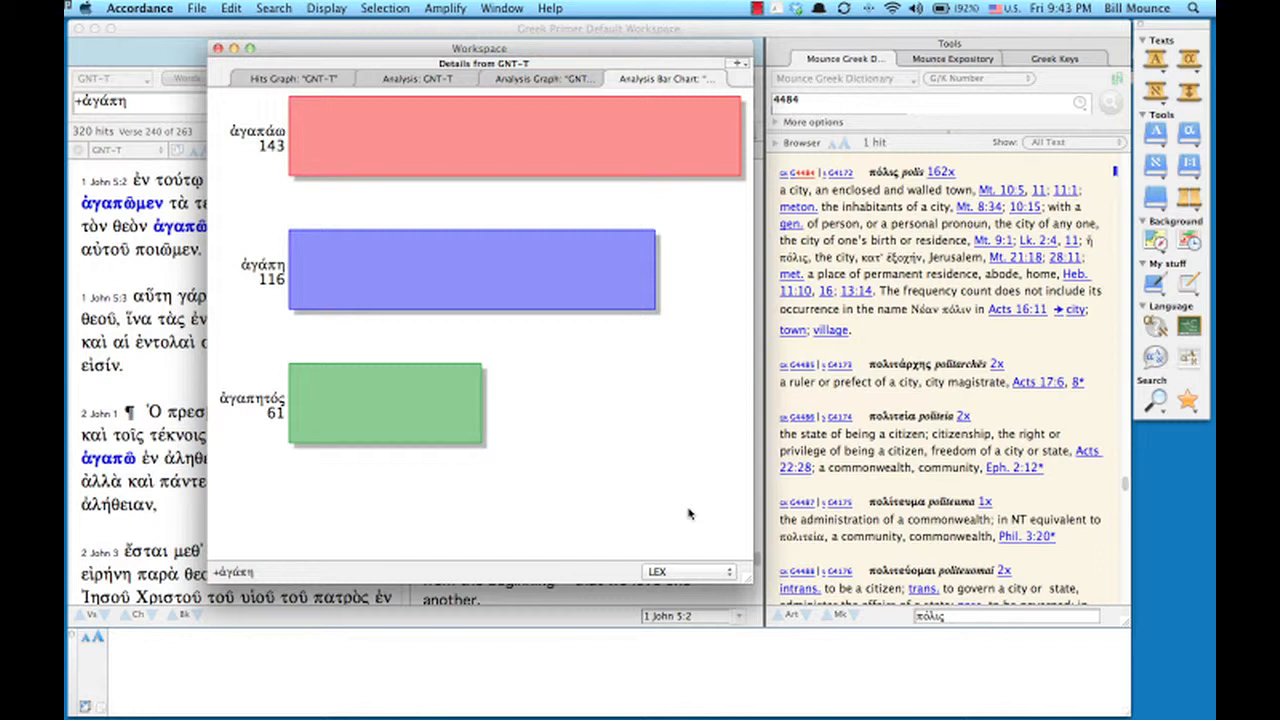
- Add an Analysis Pie Chart to the search details and set it to analyse by LEX
click(736, 67)
click(762, 124)
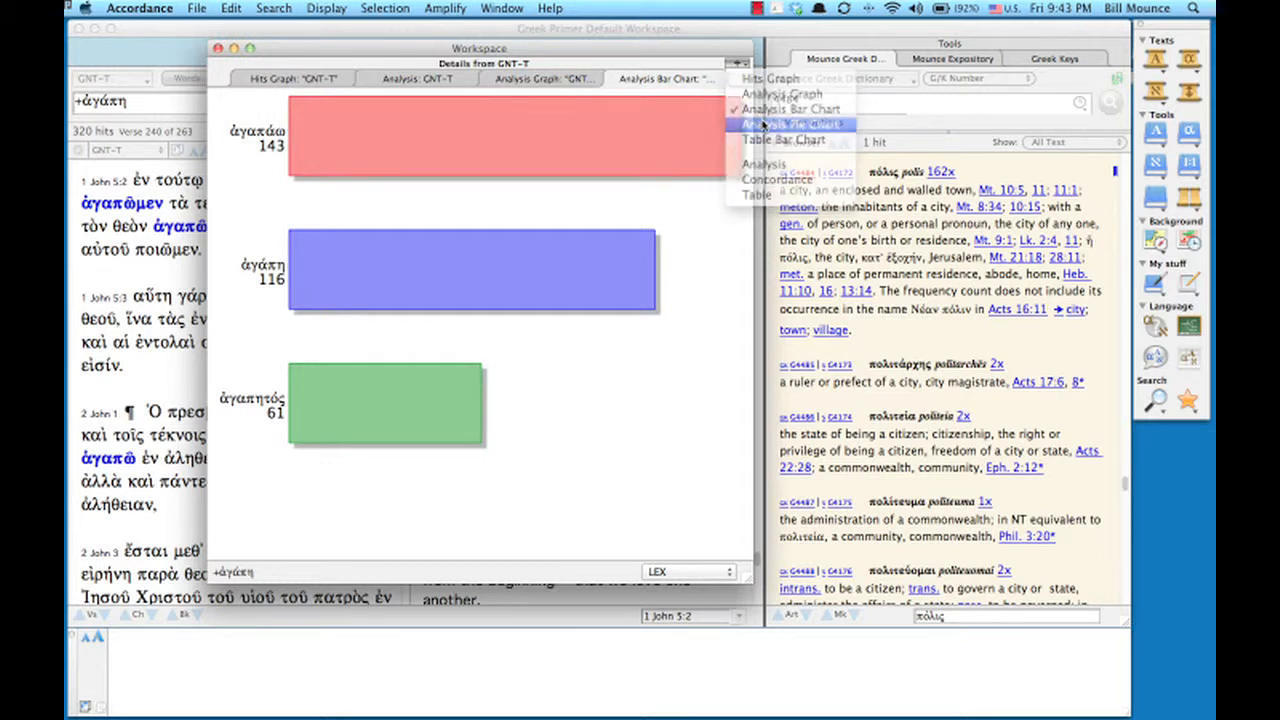
click(700, 576)
click(689, 514)
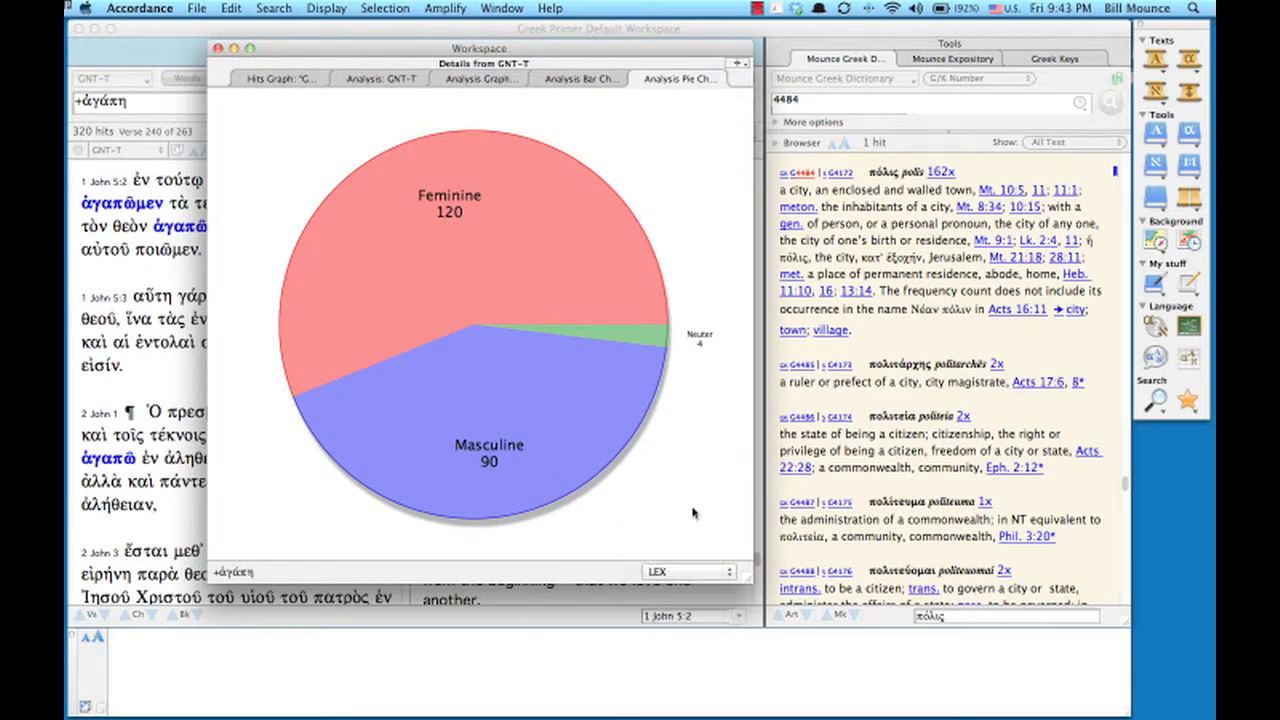
- Add a Table Bar Chart and a Concordance to the +ἀγάπη search details
click(741, 67)
click(766, 145)
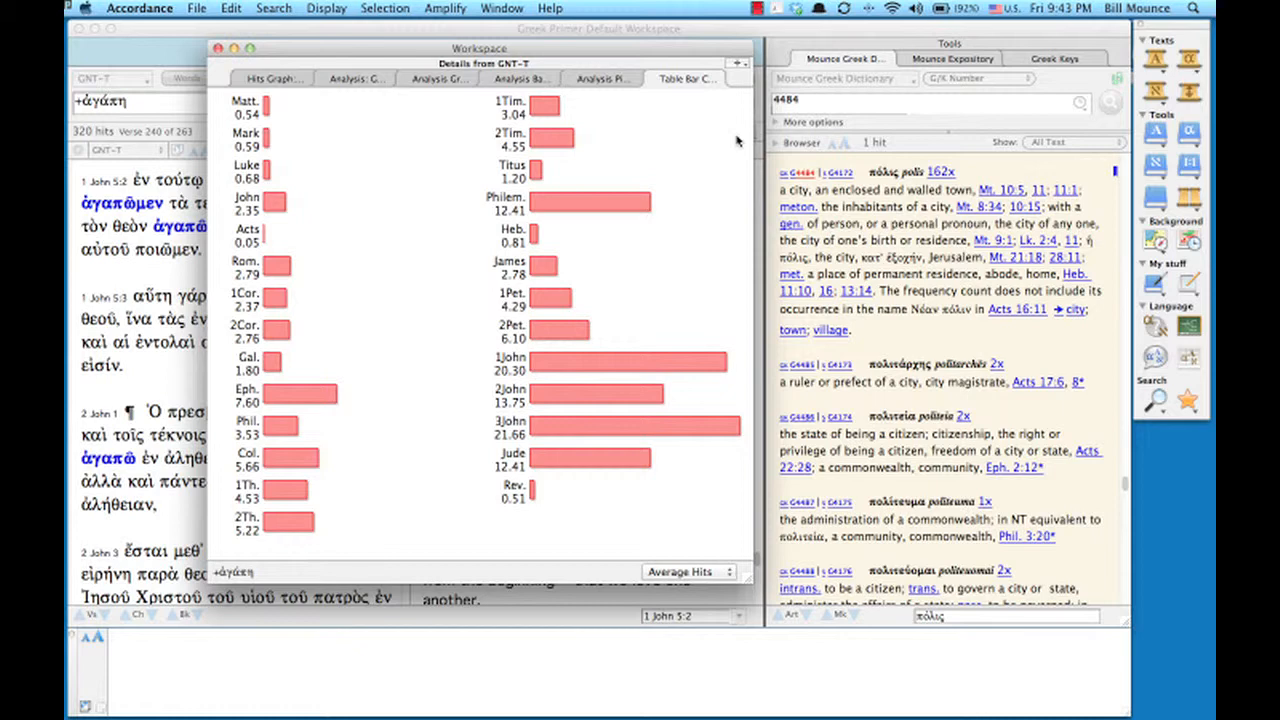
click(740, 66)
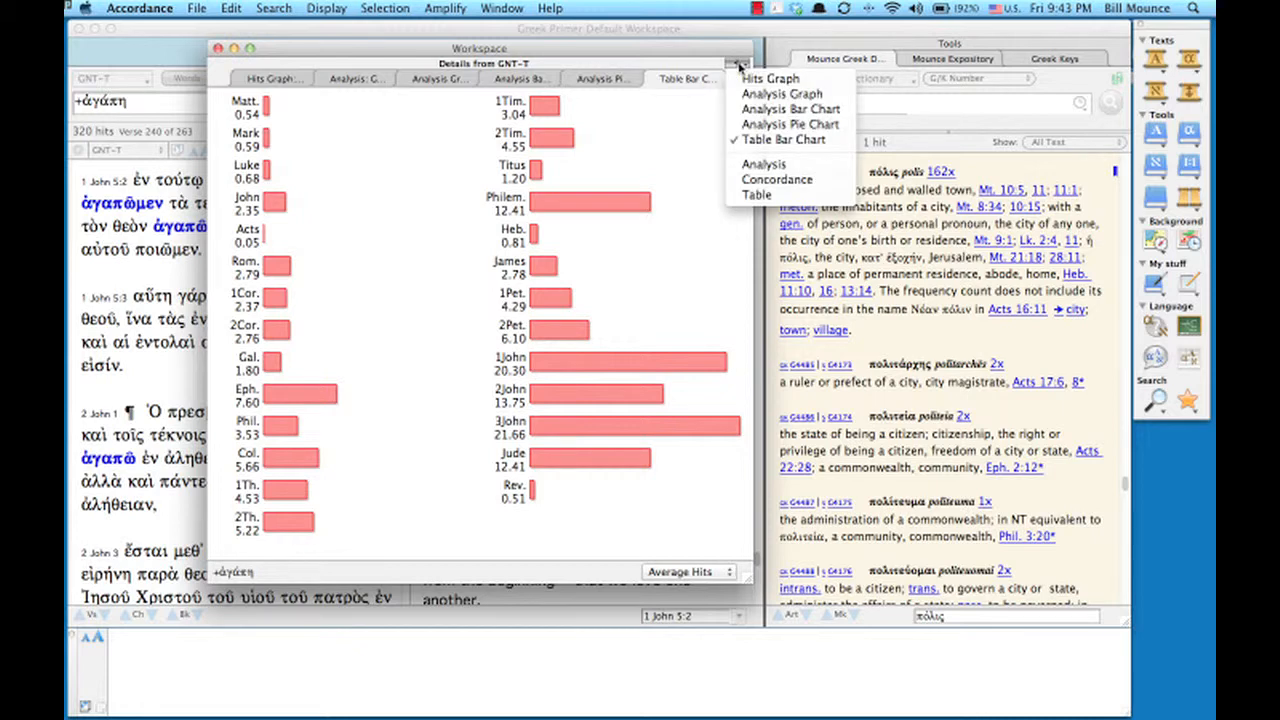
click(772, 180)
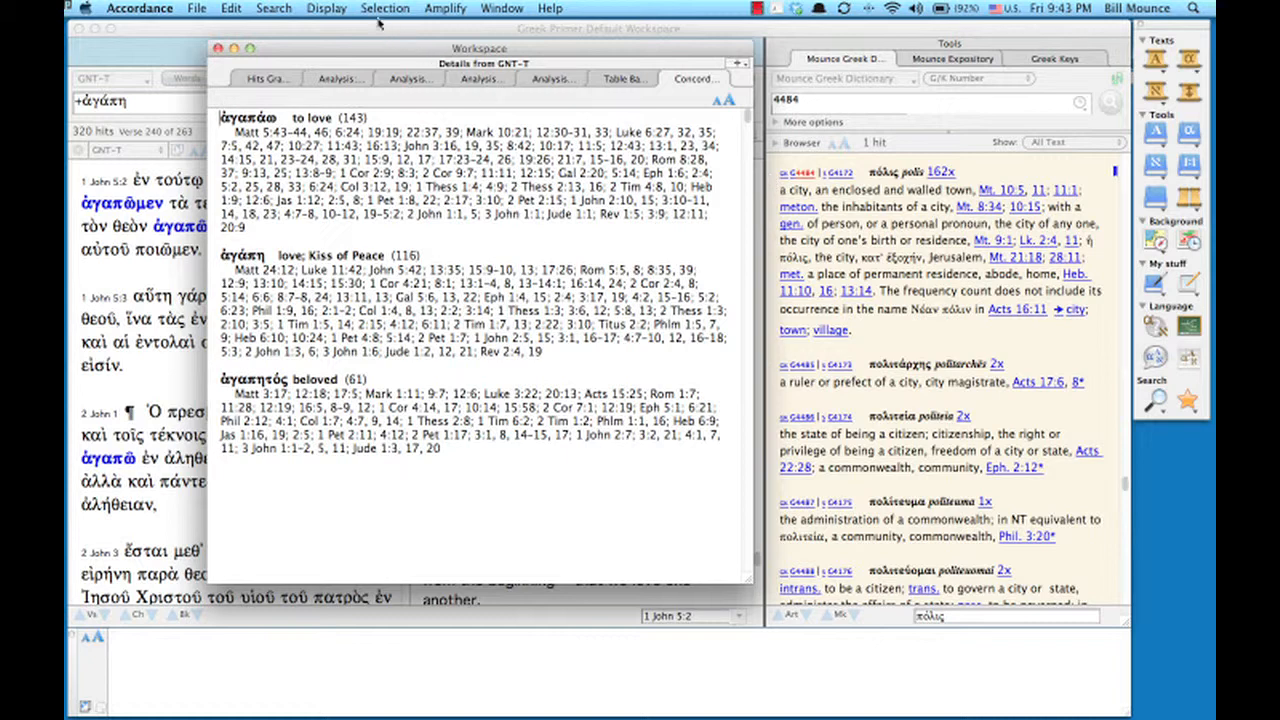
- Set the concordance's text excerpts threshold to 100 verses and review the excerpts listed for ἀγαπητός
click(327, 8)
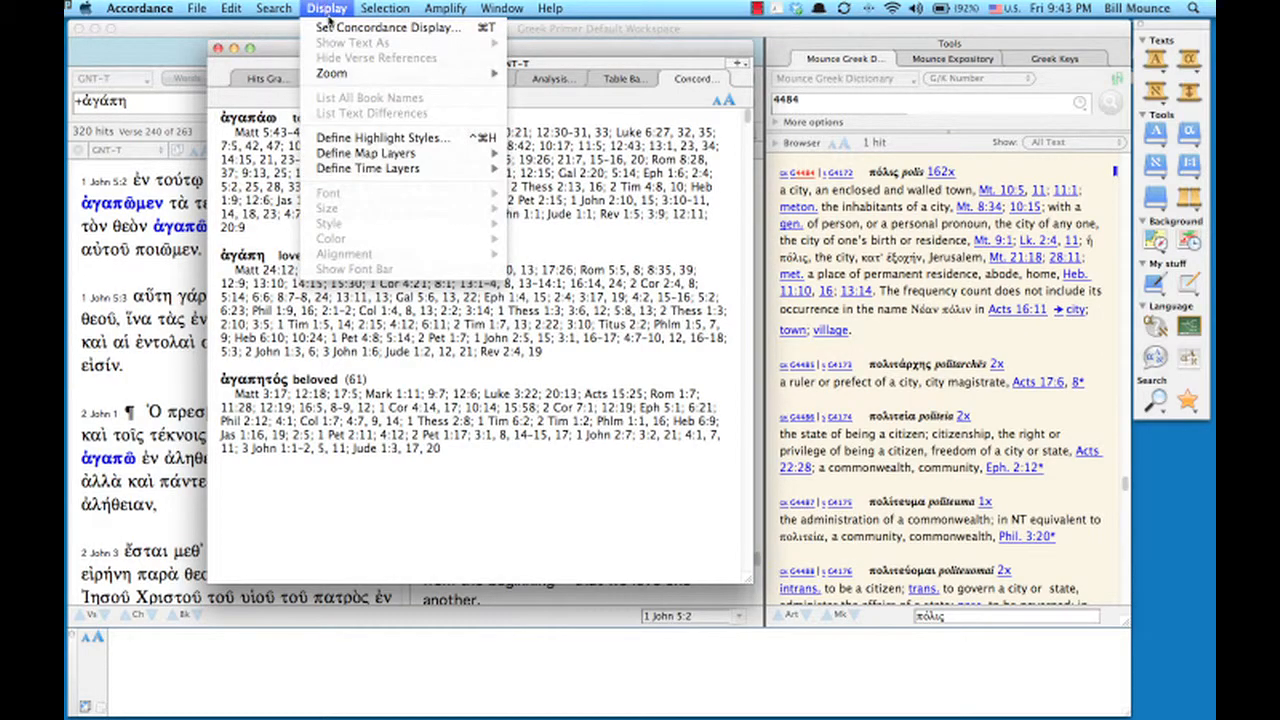
click(335, 27)
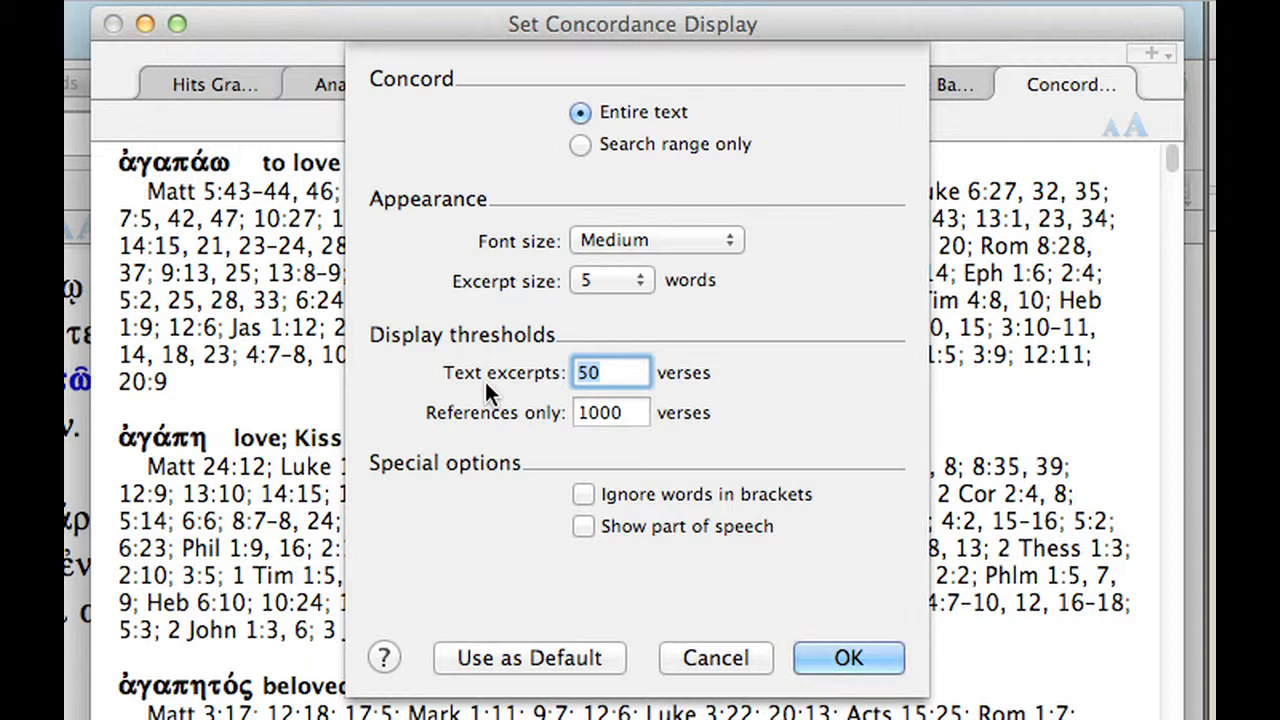
text(100)
key(Return)
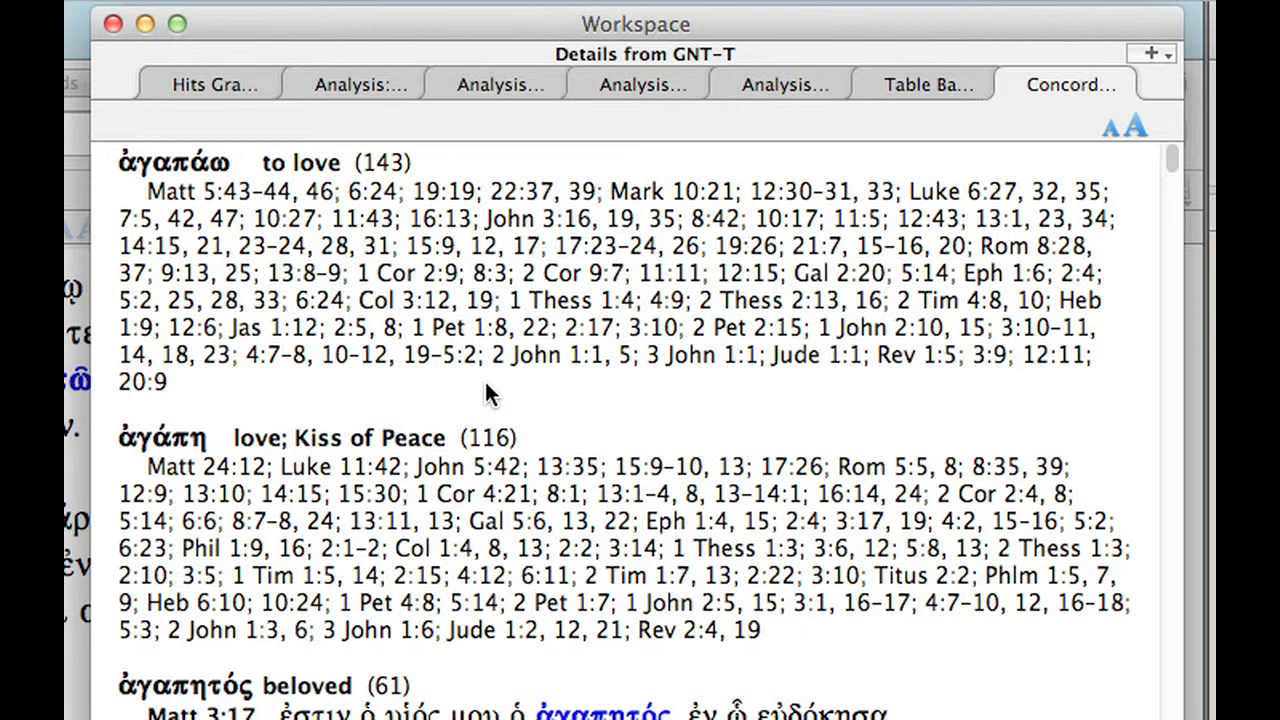
scroll(982, 618, down, 3)
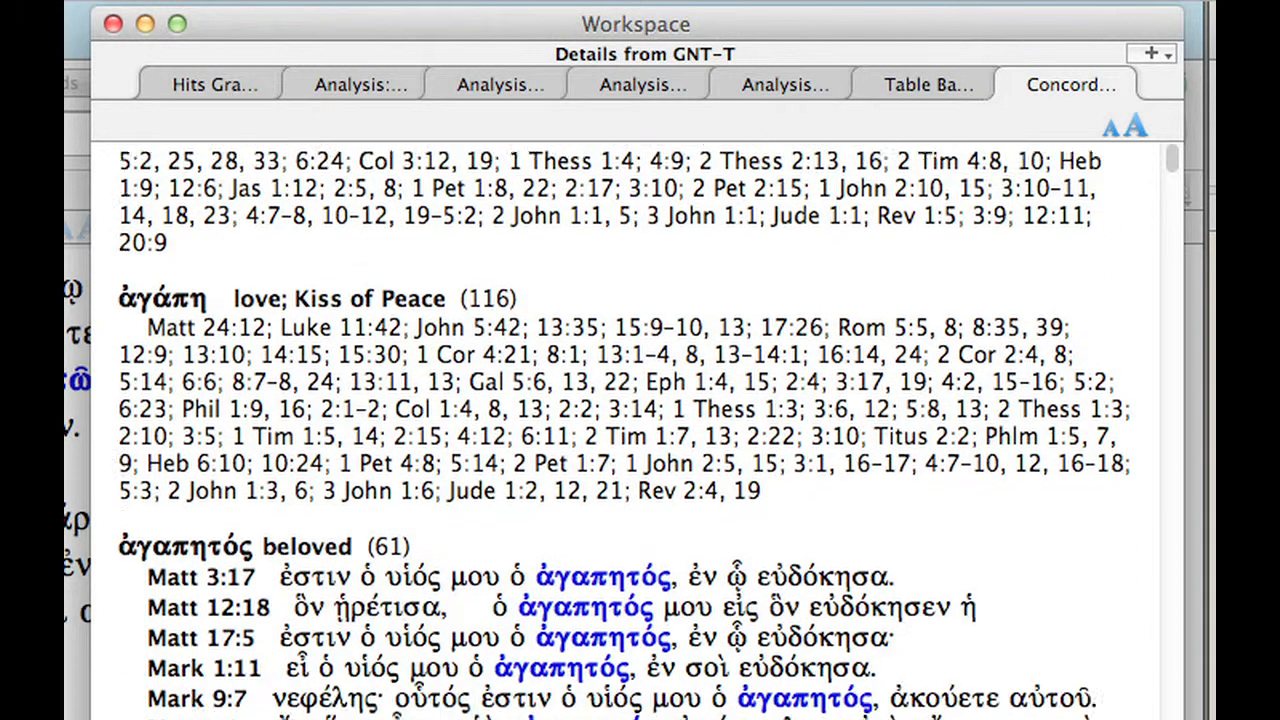
scroll(624, 435, down, 8)
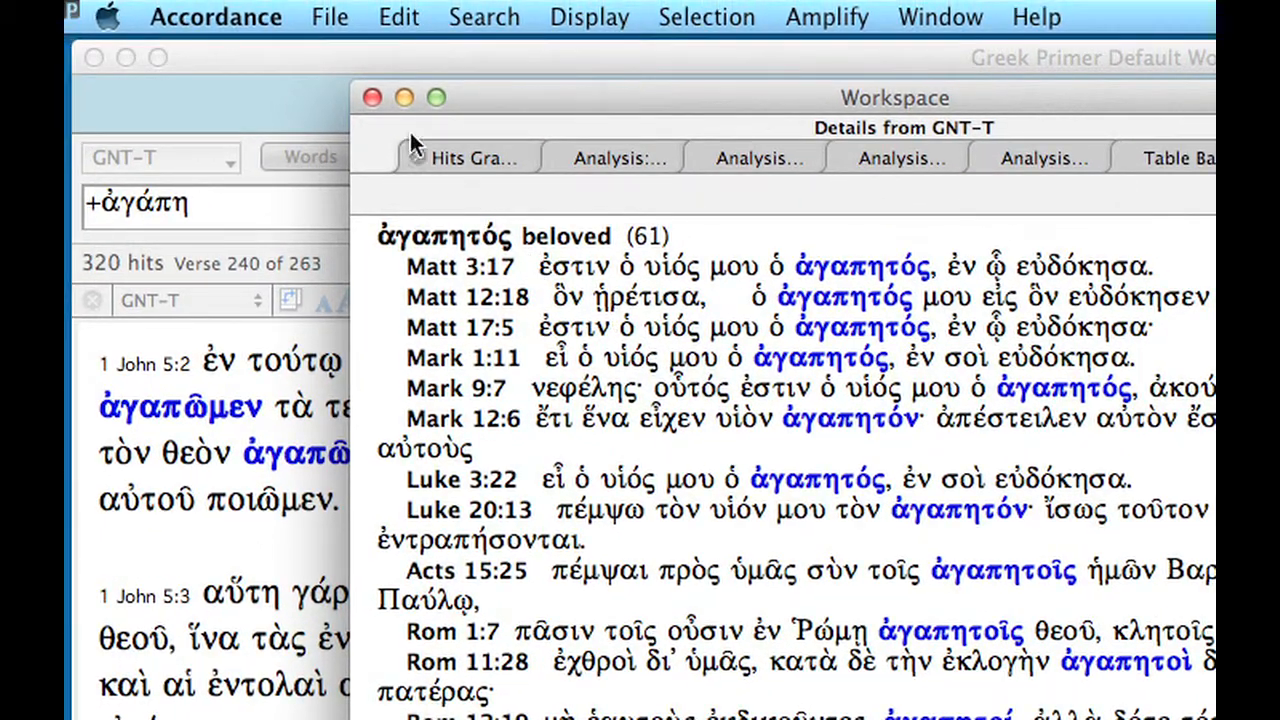
- In the Search Tabs preferences, add Concordance and Analysis Bar Chart to the default details for new searches
click(240, 16)
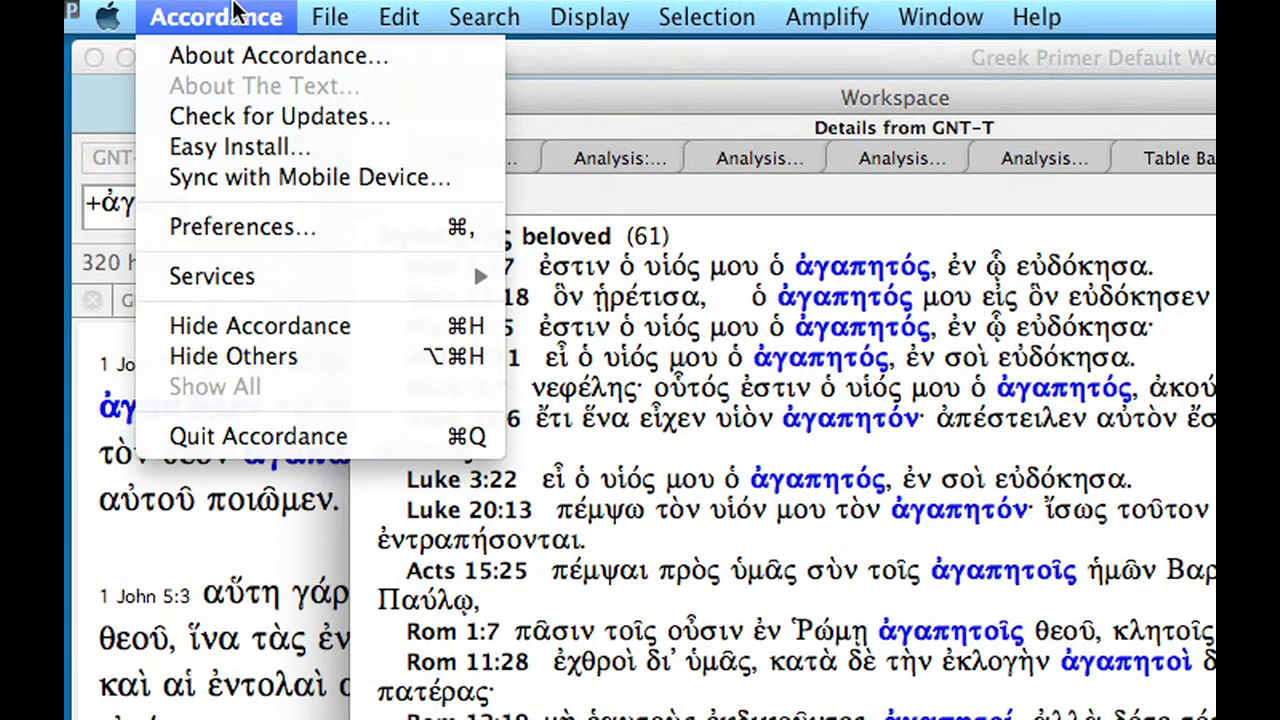
click(303, 228)
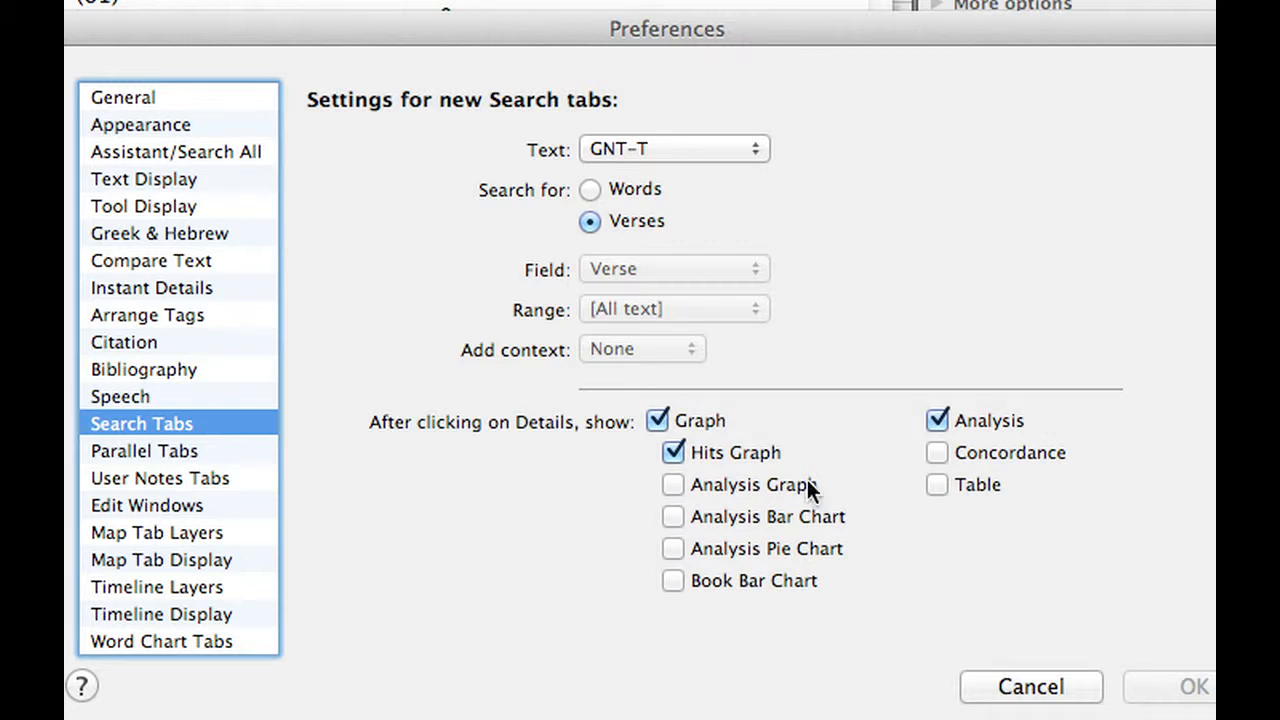
click(936, 453)
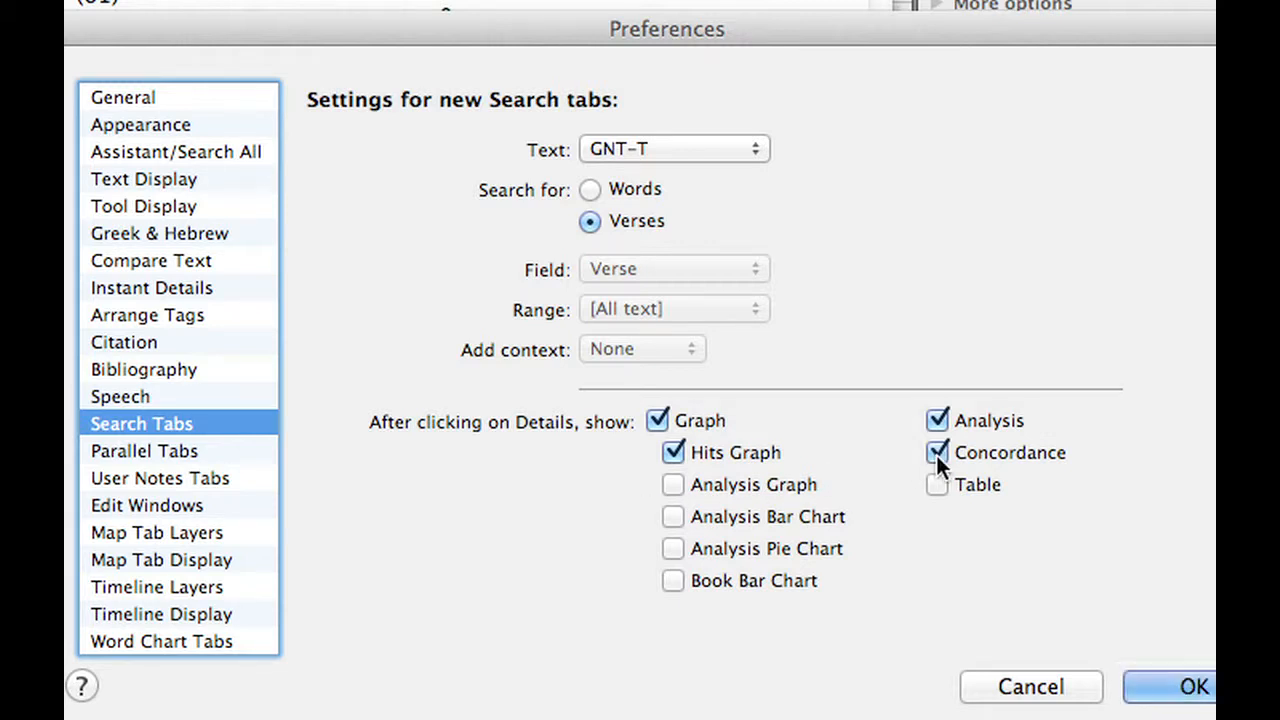
click(675, 514)
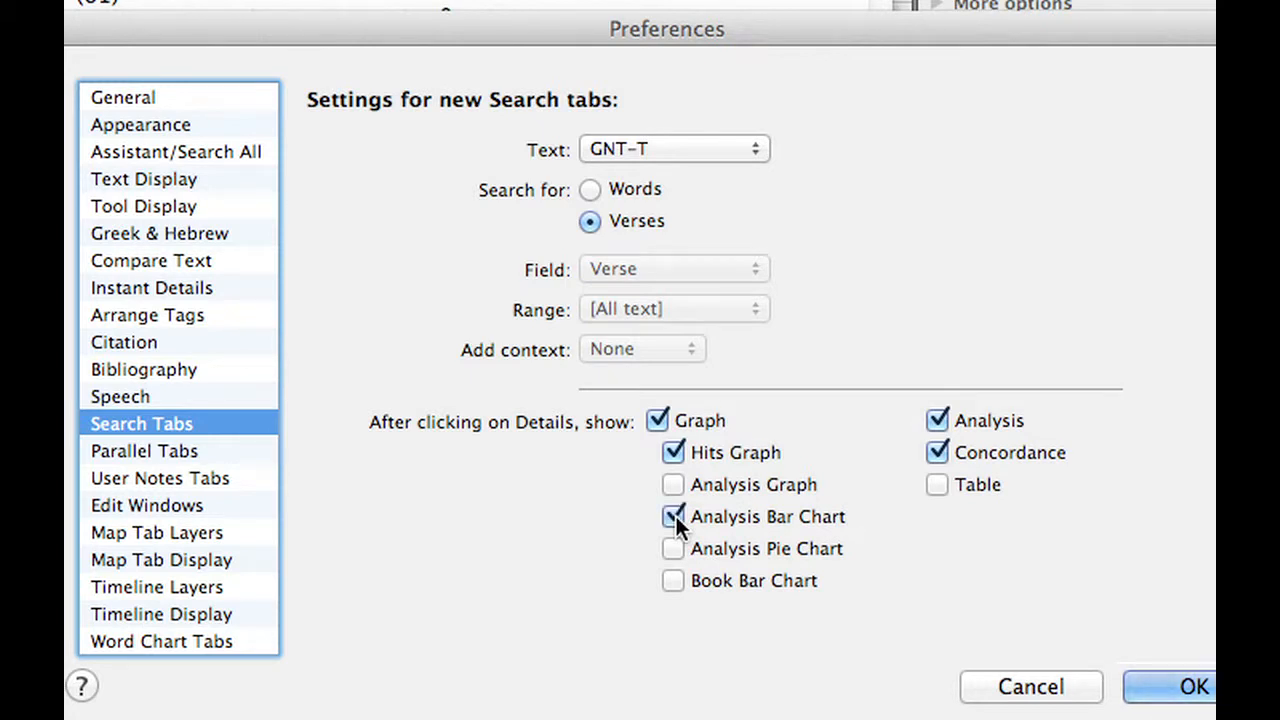
click(1155, 690)
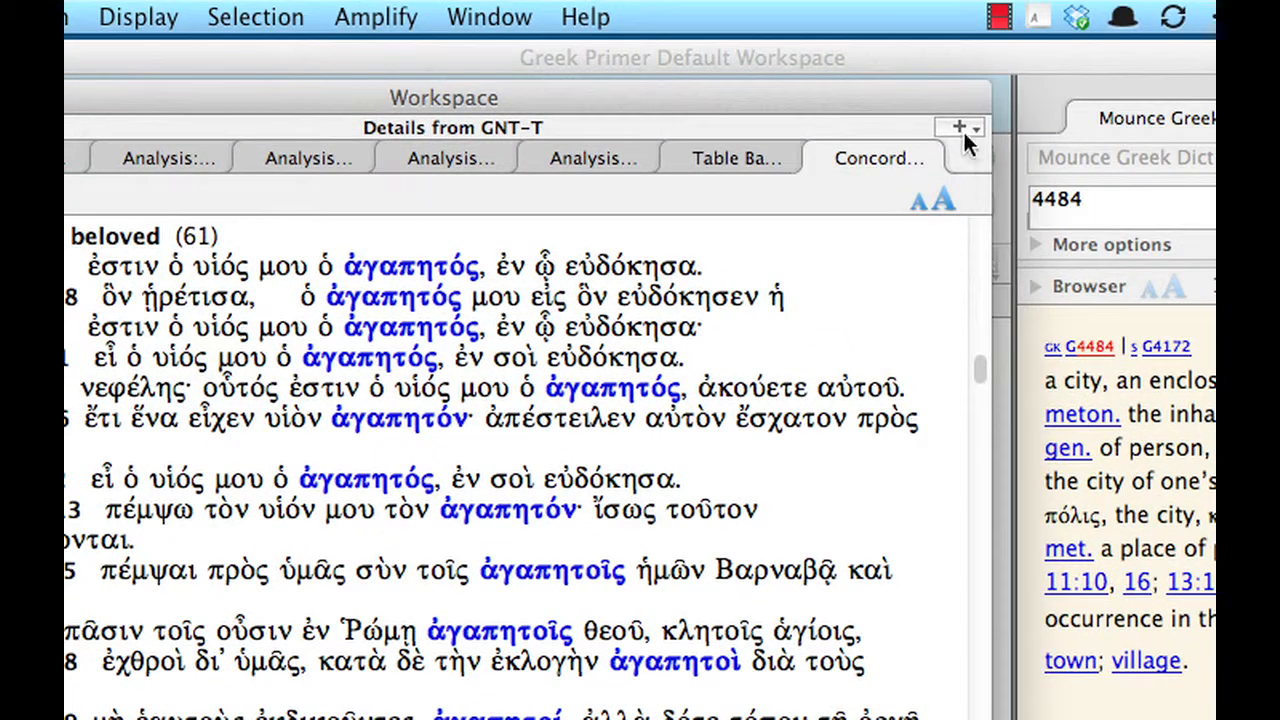
- Check which detail types can be added and close the GNT-T details window
click(959, 129)
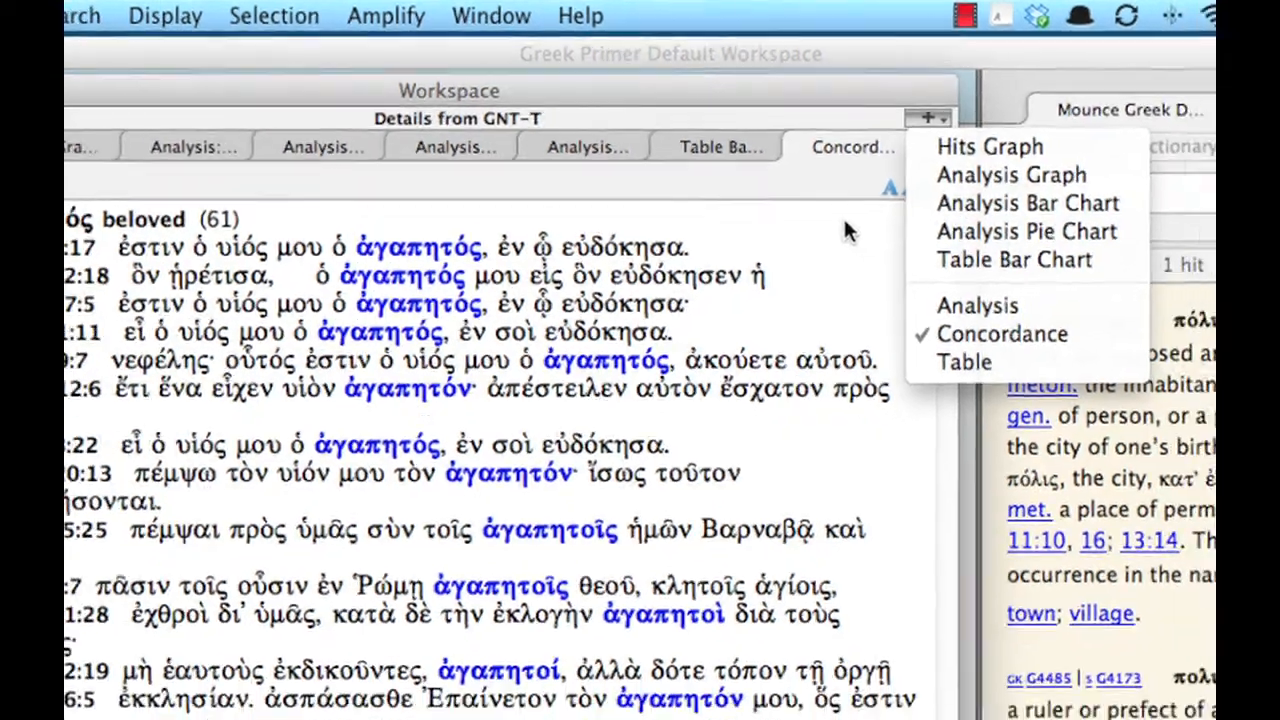
click(872, 240)
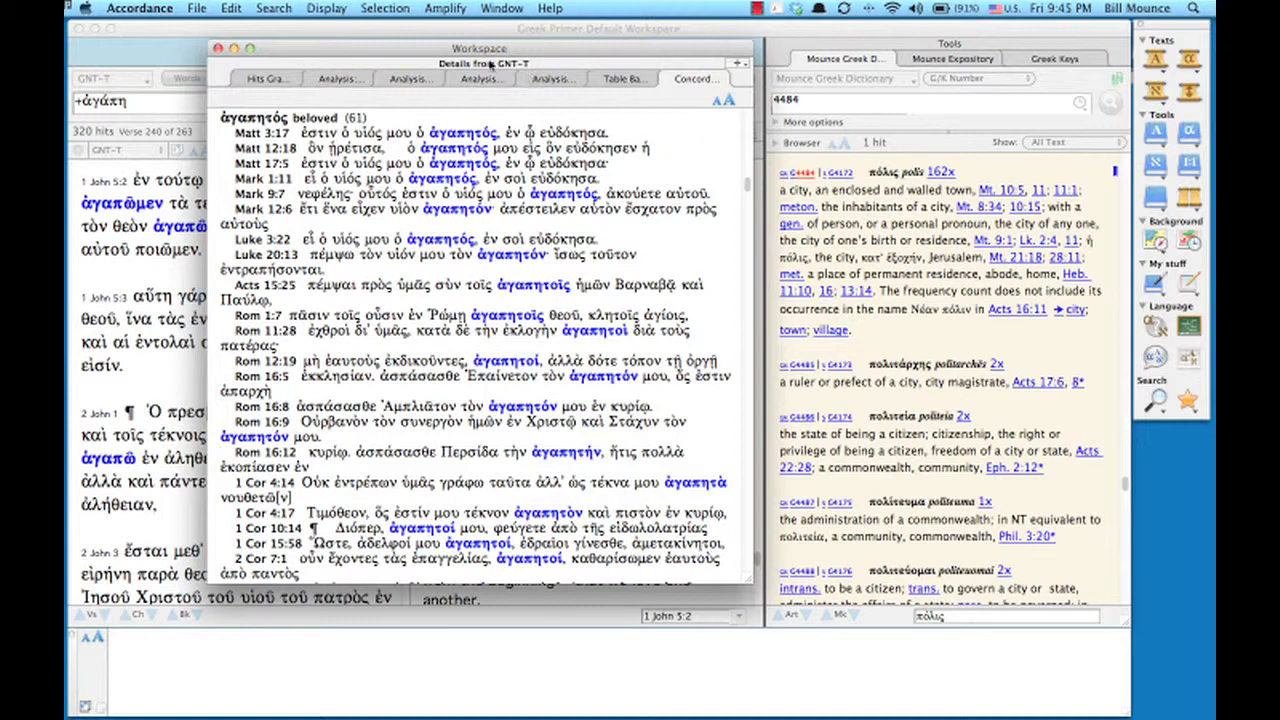
click(218, 48)
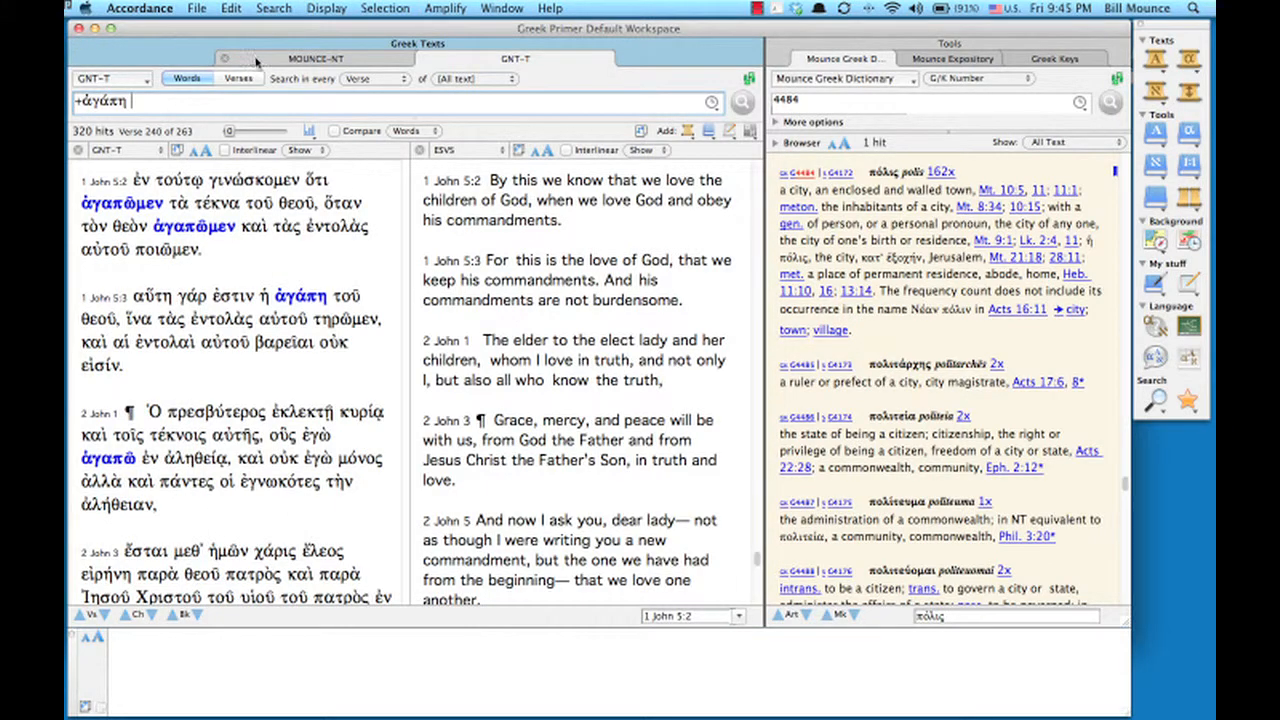
- Switch the search text beside Matt 7.13f to MOUNCE-NT and search its words for "love"
click(256, 62)
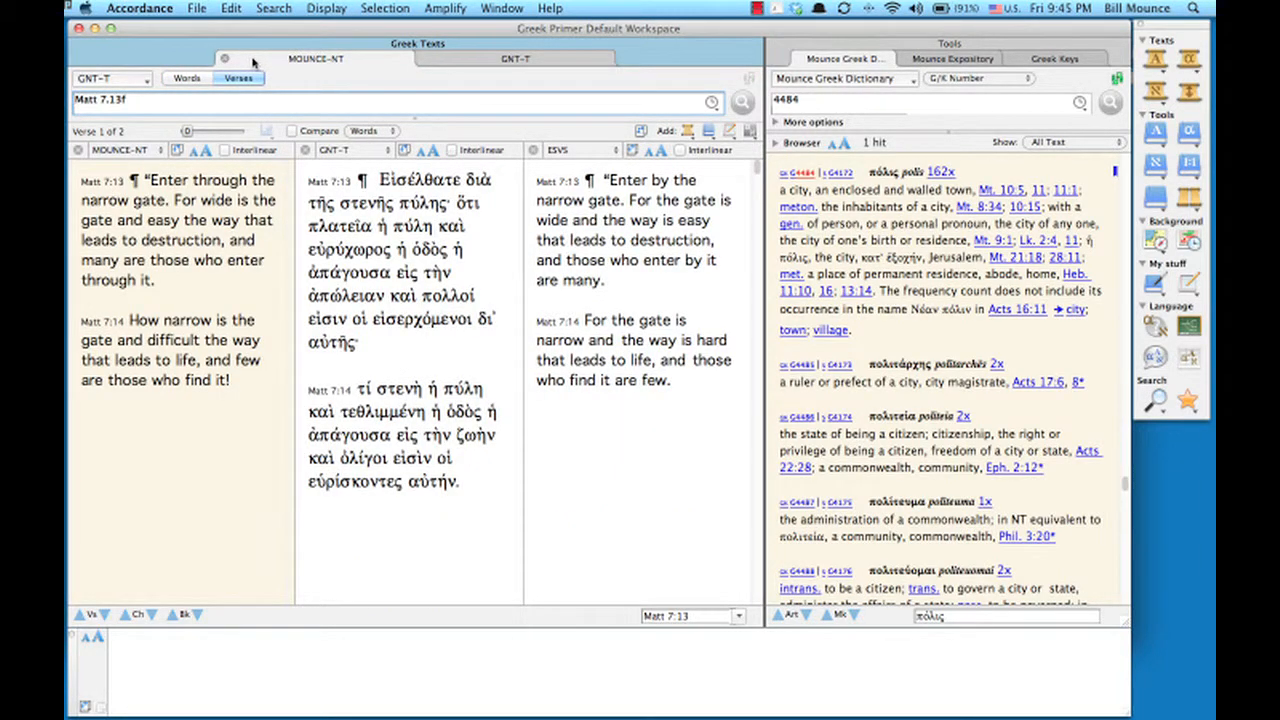
click(138, 80)
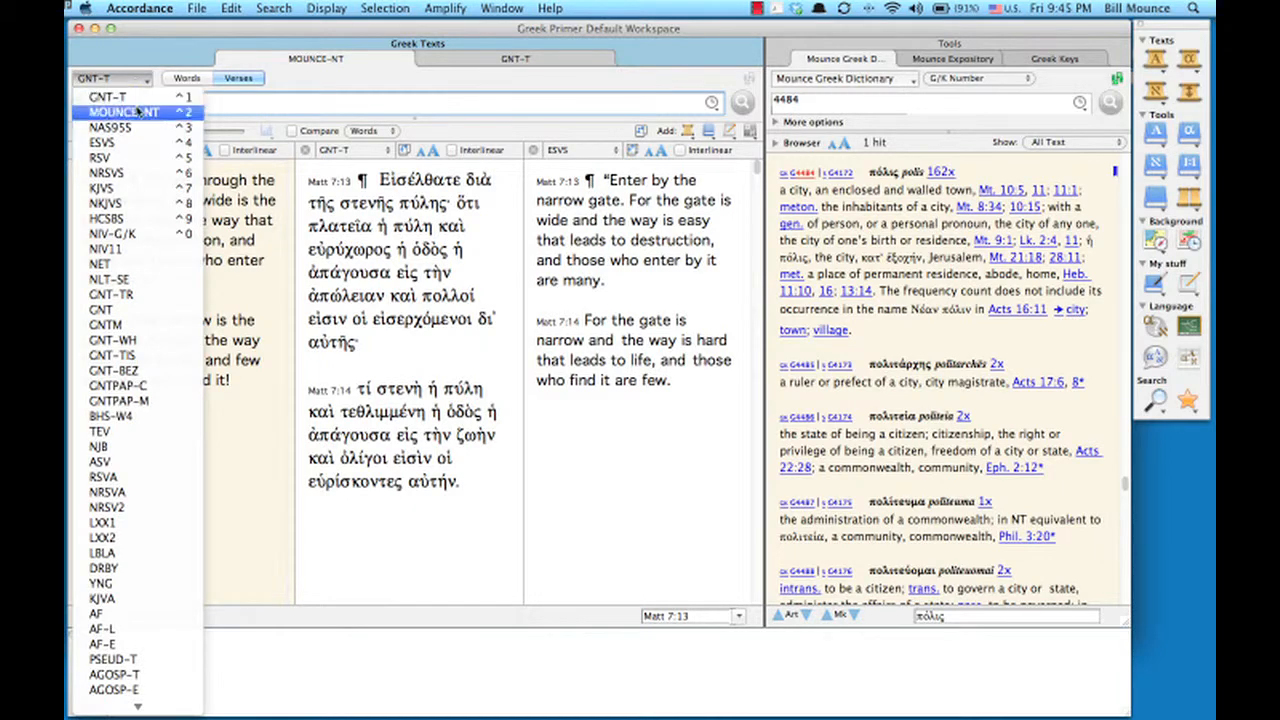
click(140, 112)
click(176, 80)
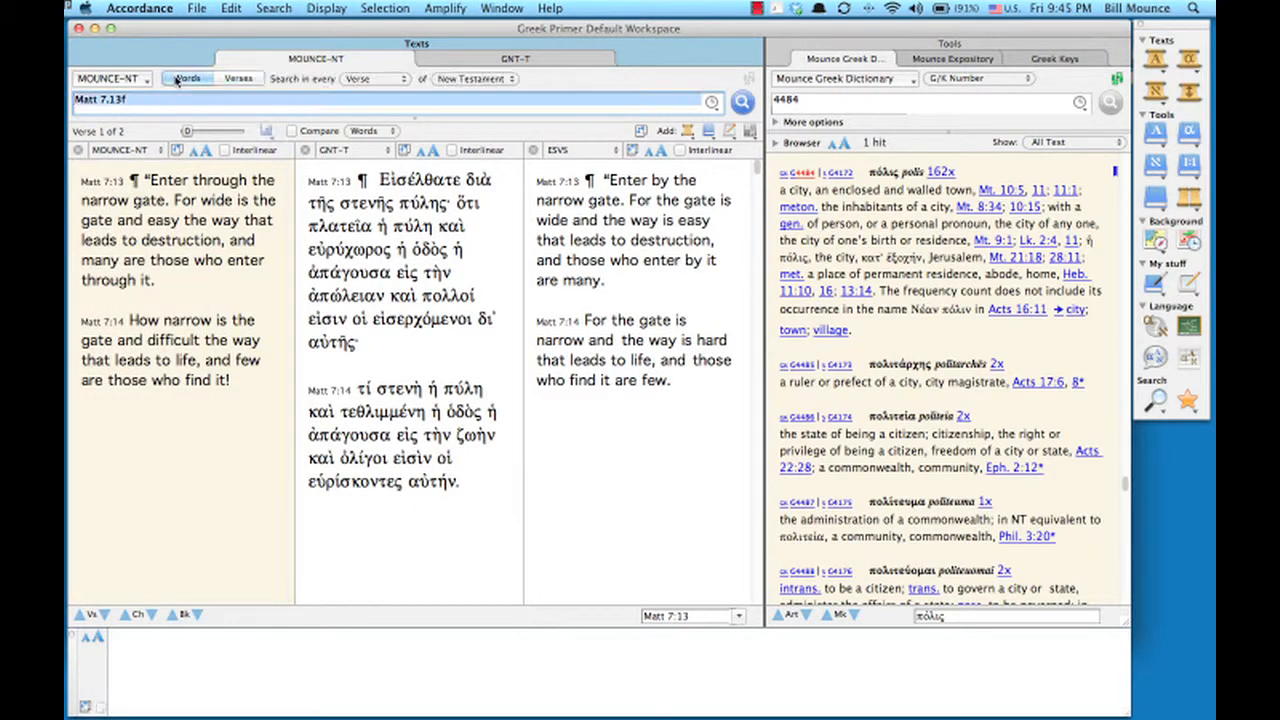
text(love)
key(Return)
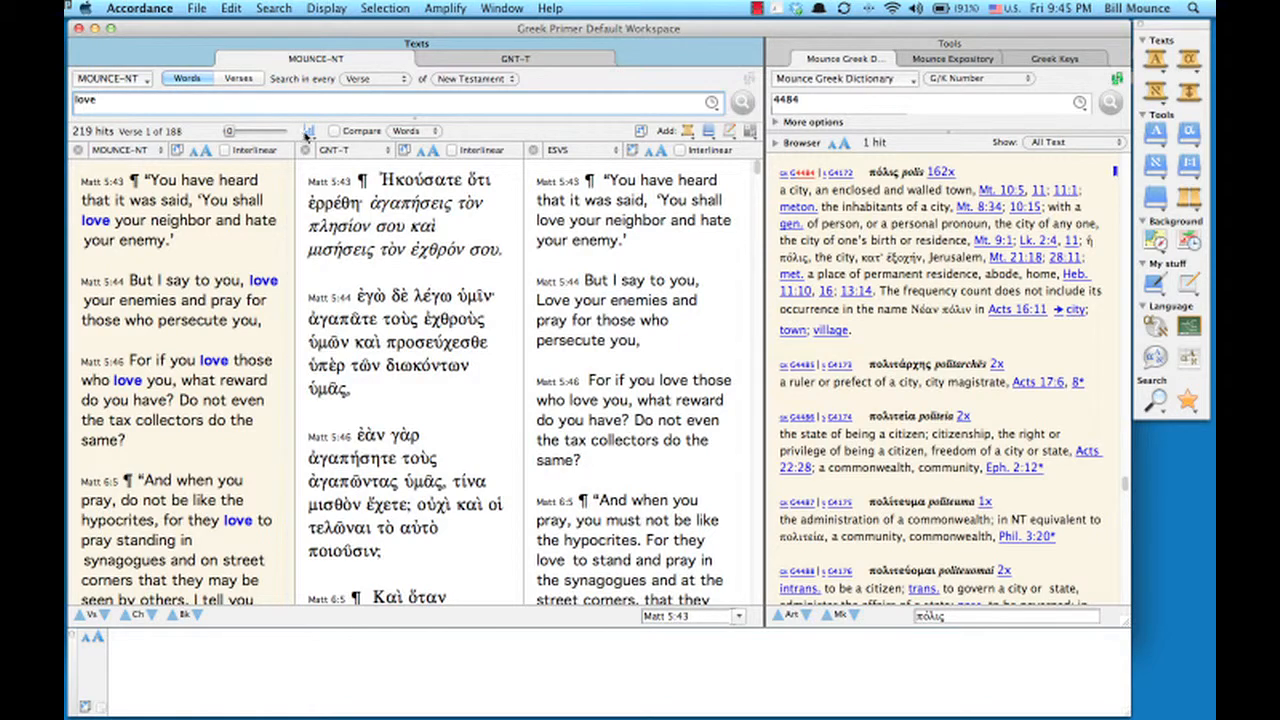
- Show the default details for the "love" search and enlarge the details window
click(309, 133)
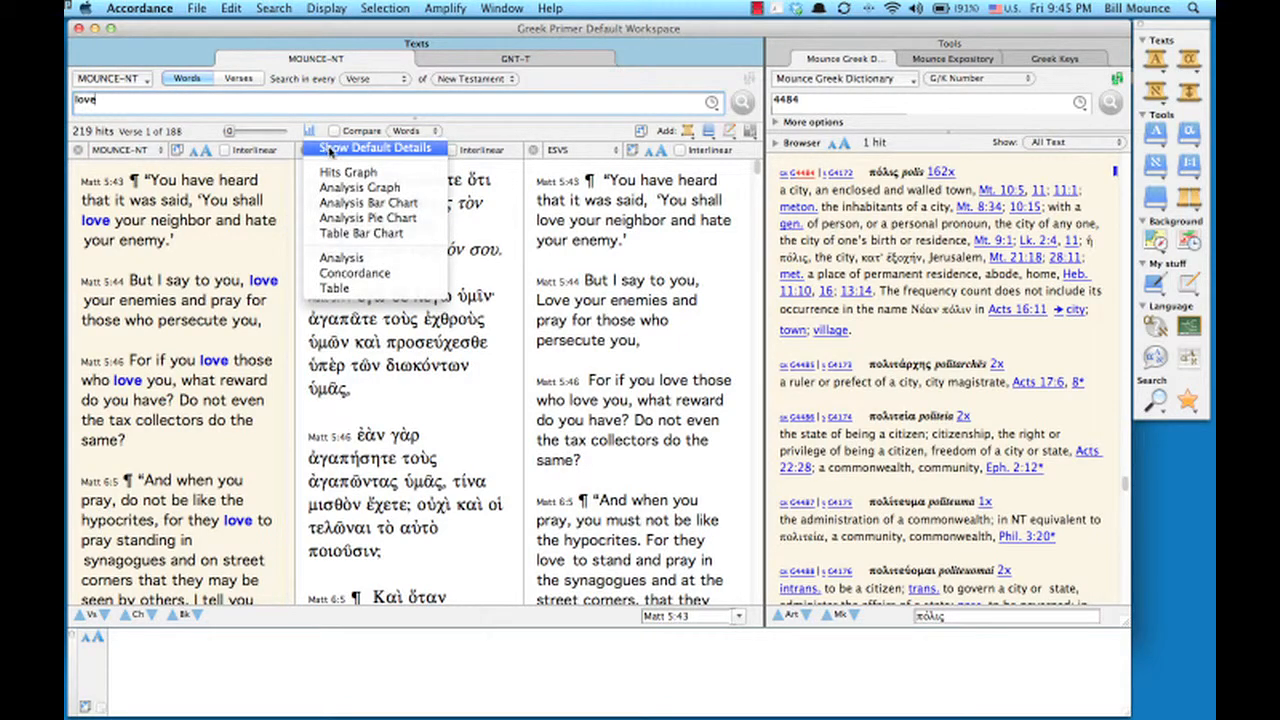
click(330, 150)
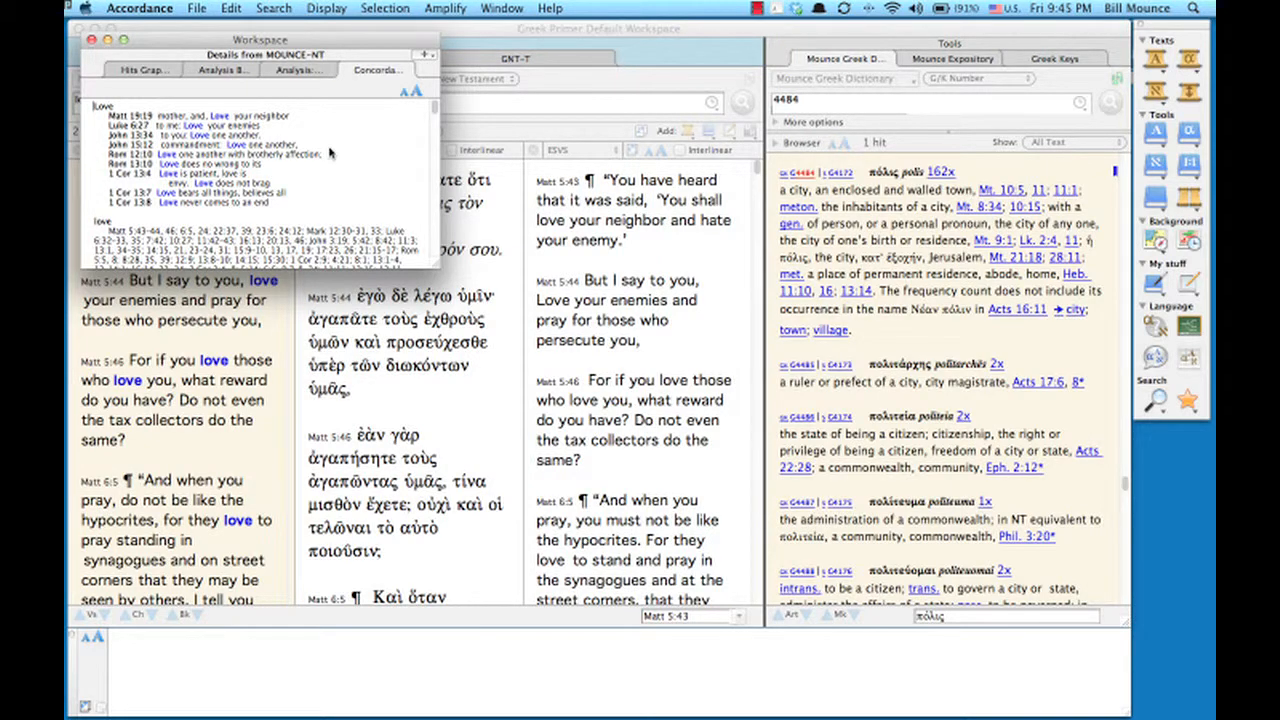
drag(435, 267, 620, 485)
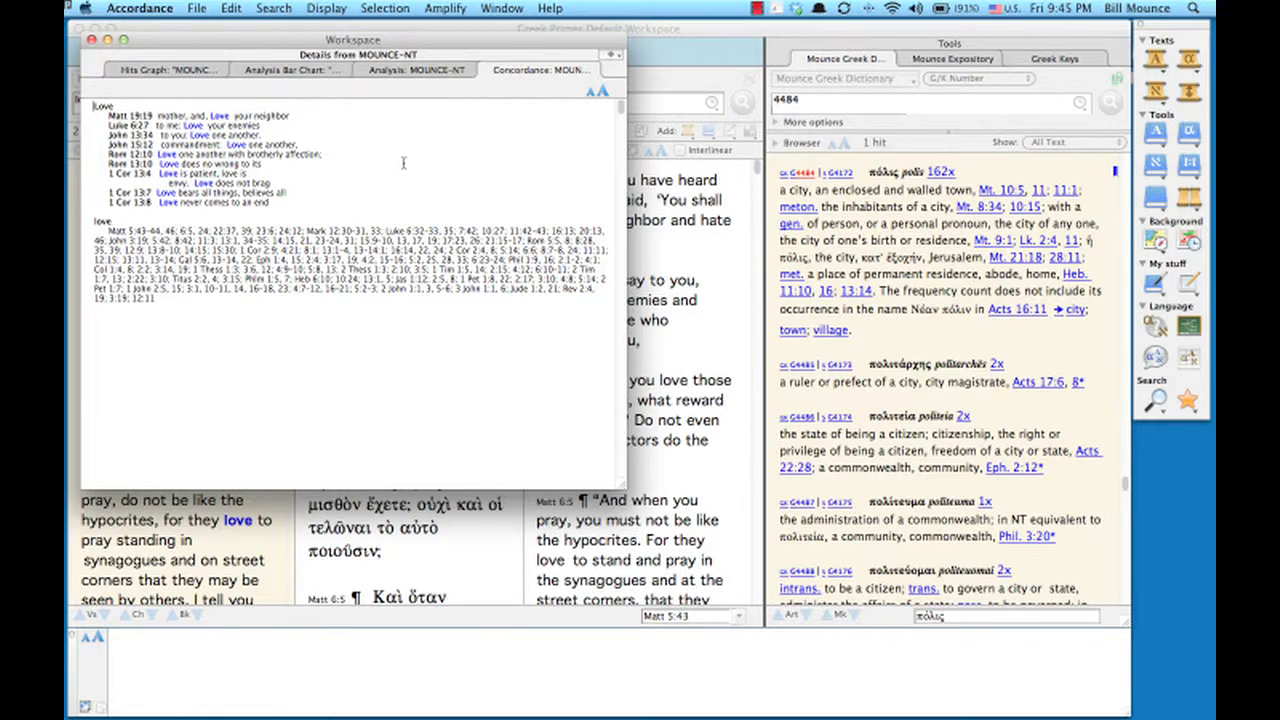
- Remove the Analysis Bar Chart from the MOUNCE-NT details and review the hits graph and the key-number analysis
click(238, 72)
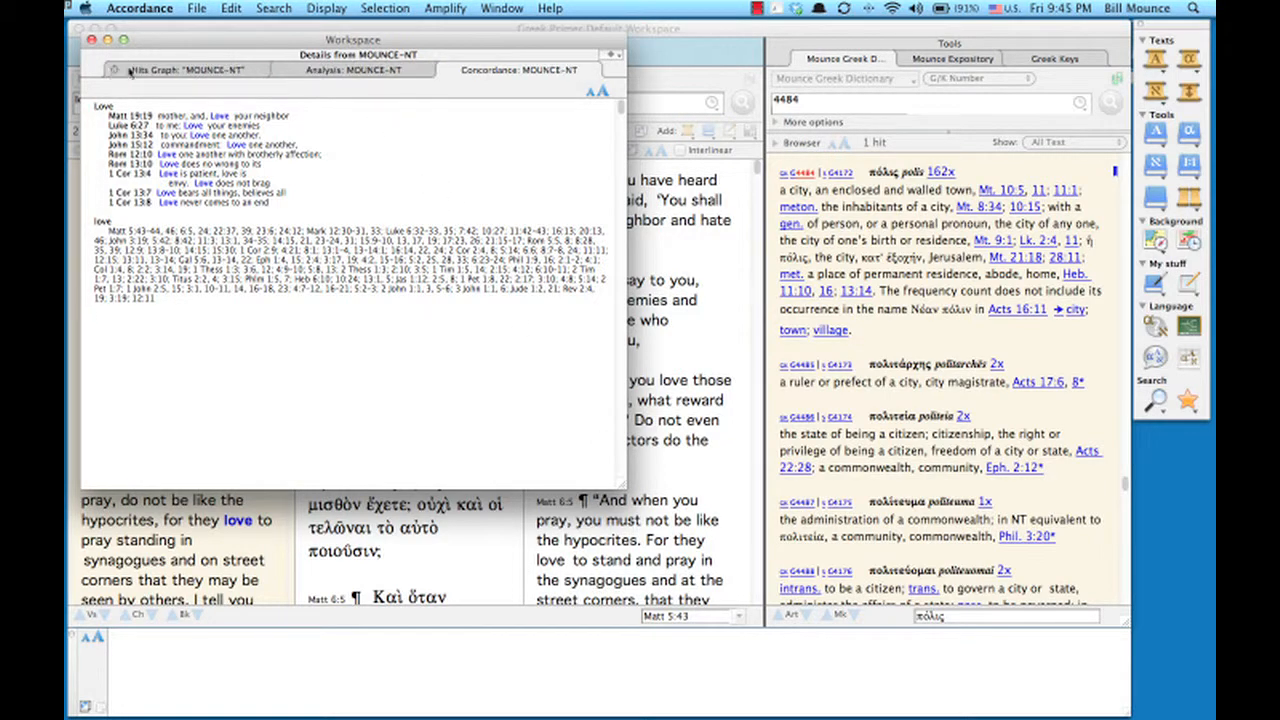
click(330, 70)
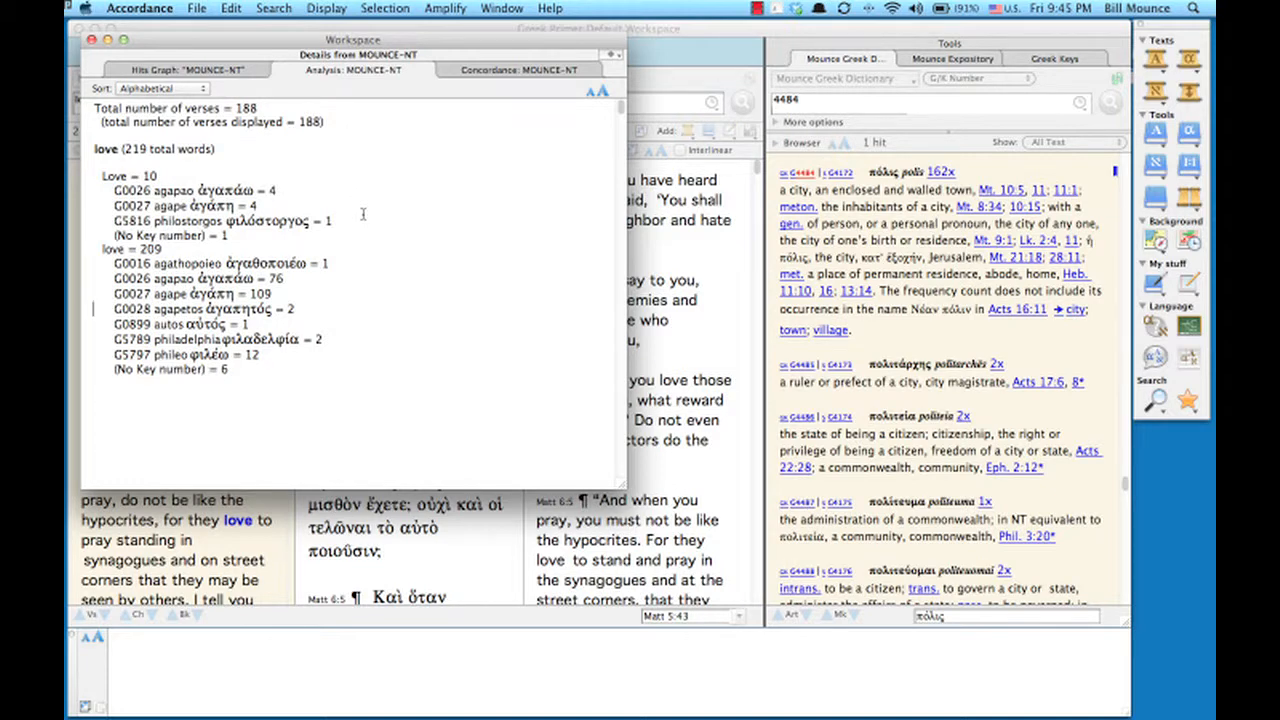
click(230, 70)
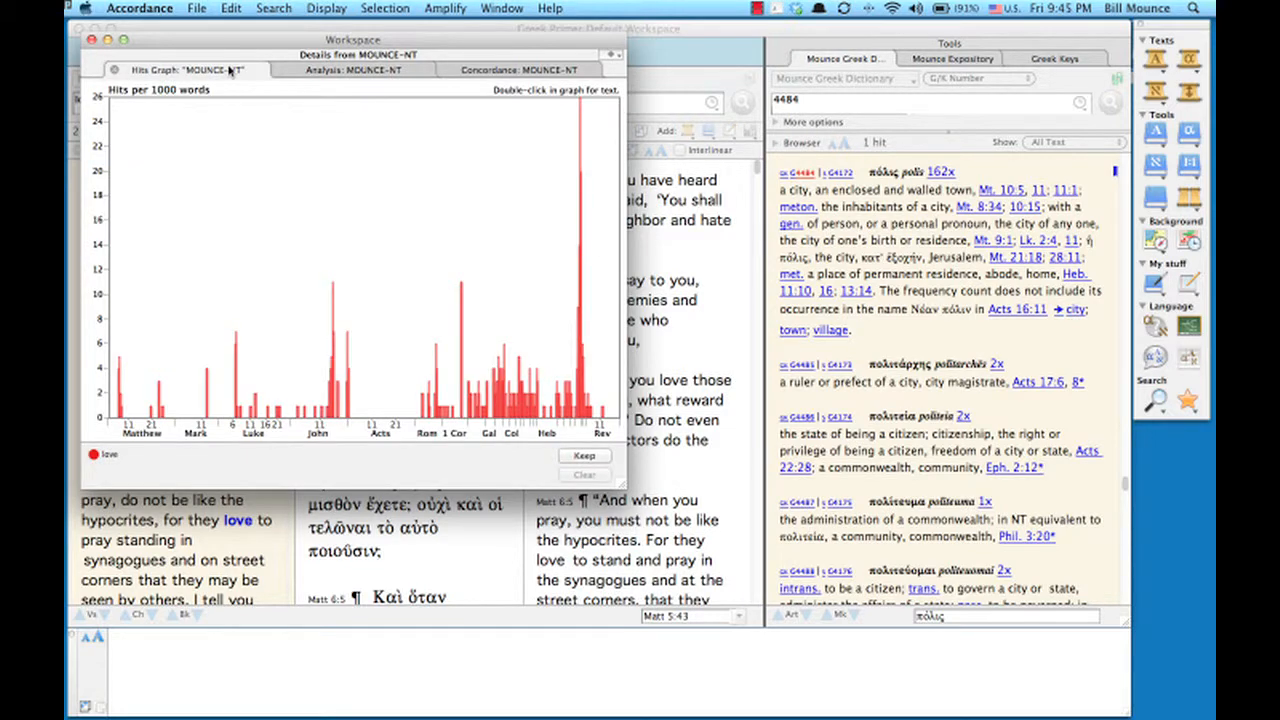
click(335, 72)
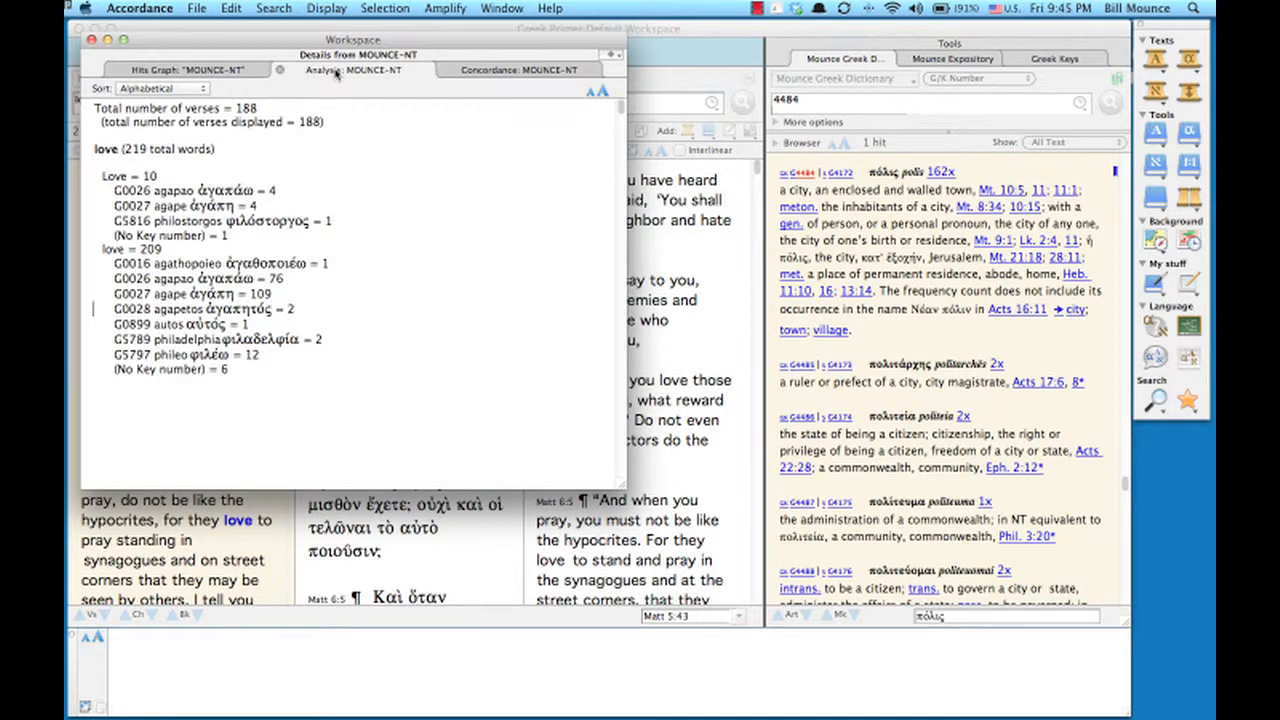
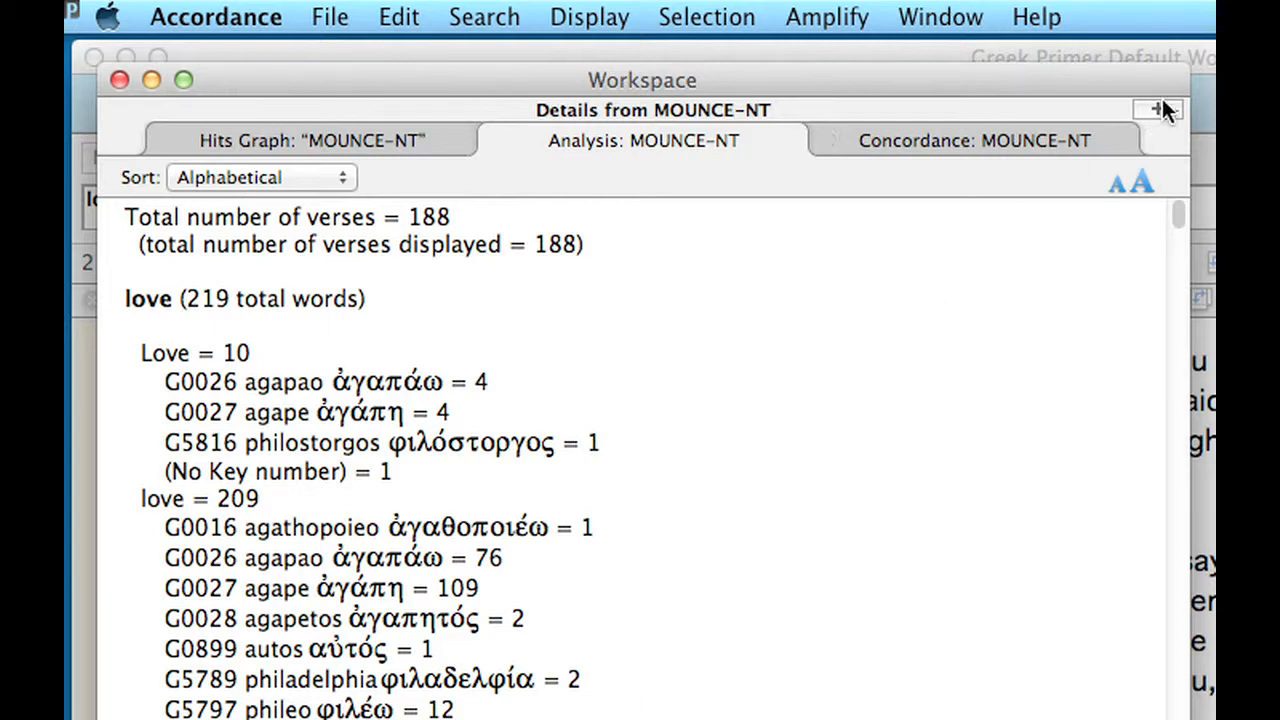
- Display the MOUNCE-NT concordance for "love" and set its font size to Medium
click(1108, 138)
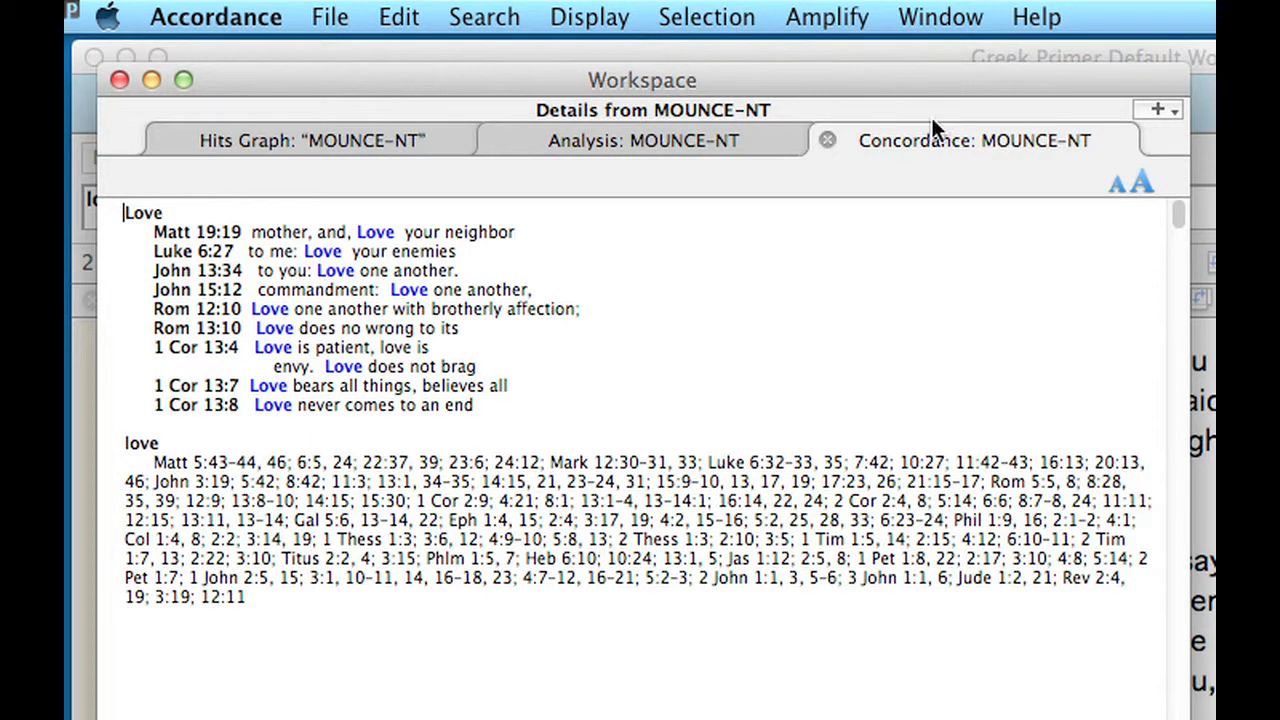
click(630, 16)
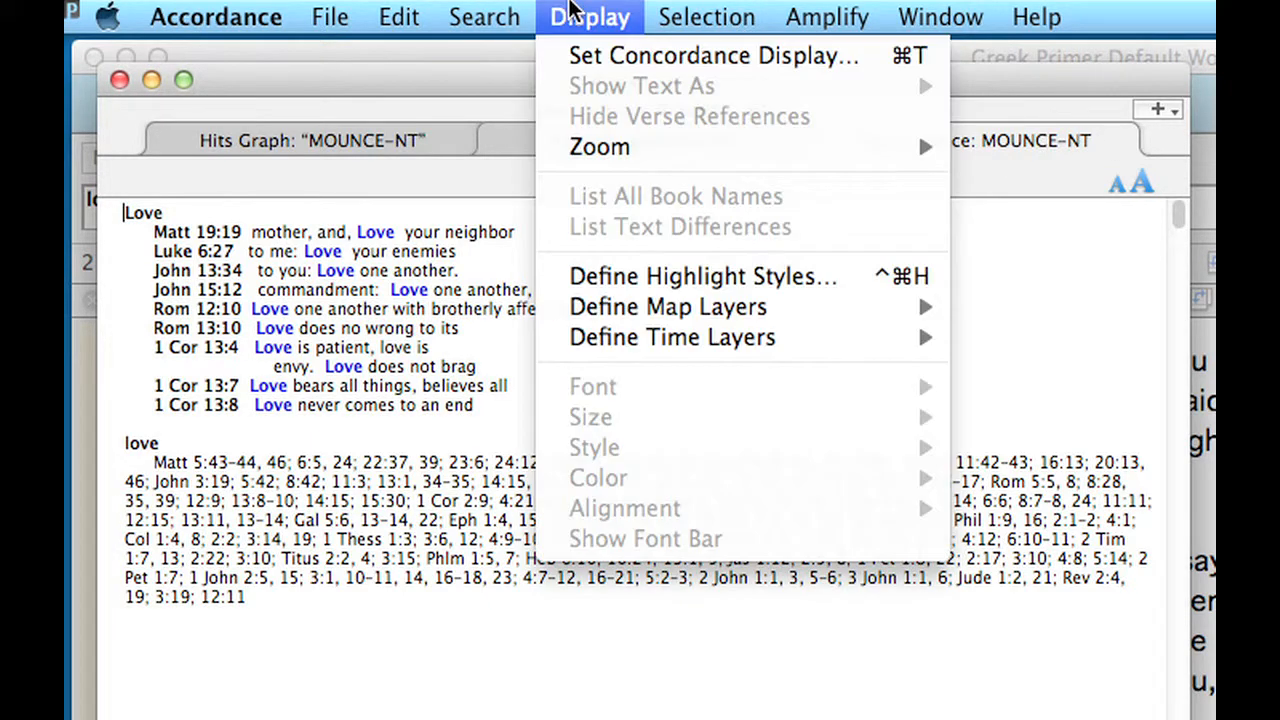
click(596, 56)
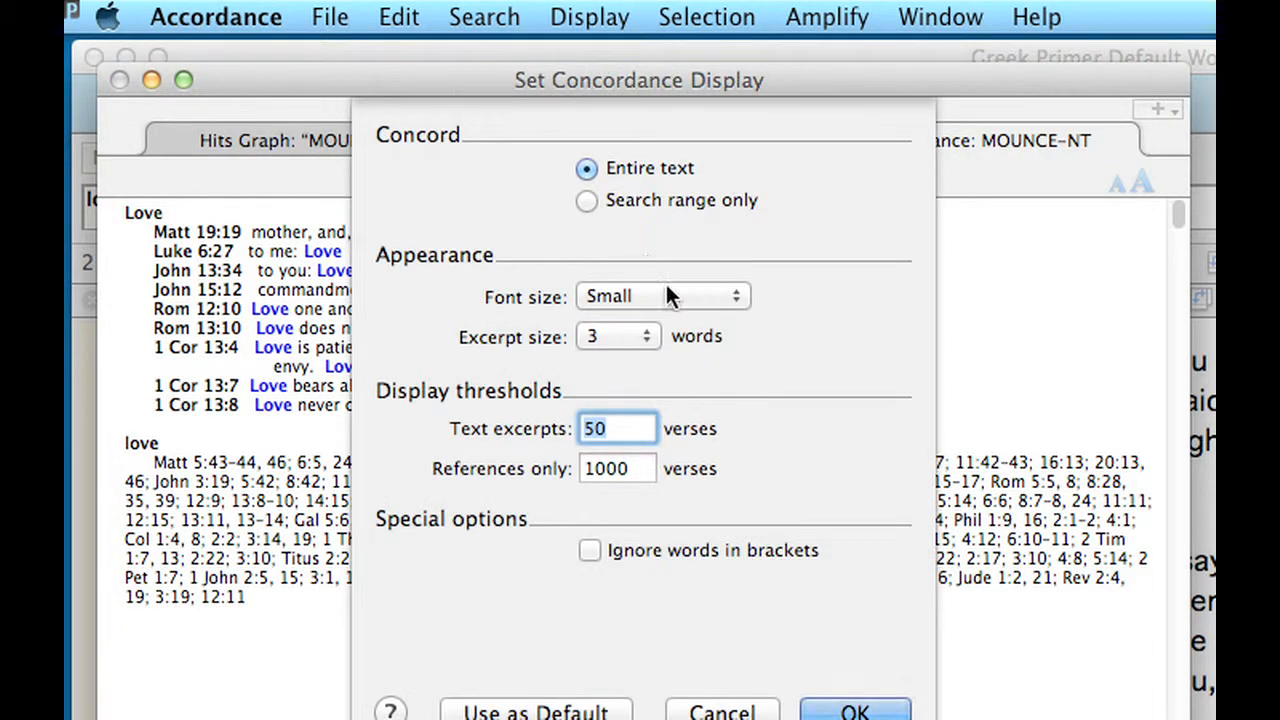
click(668, 296)
click(679, 346)
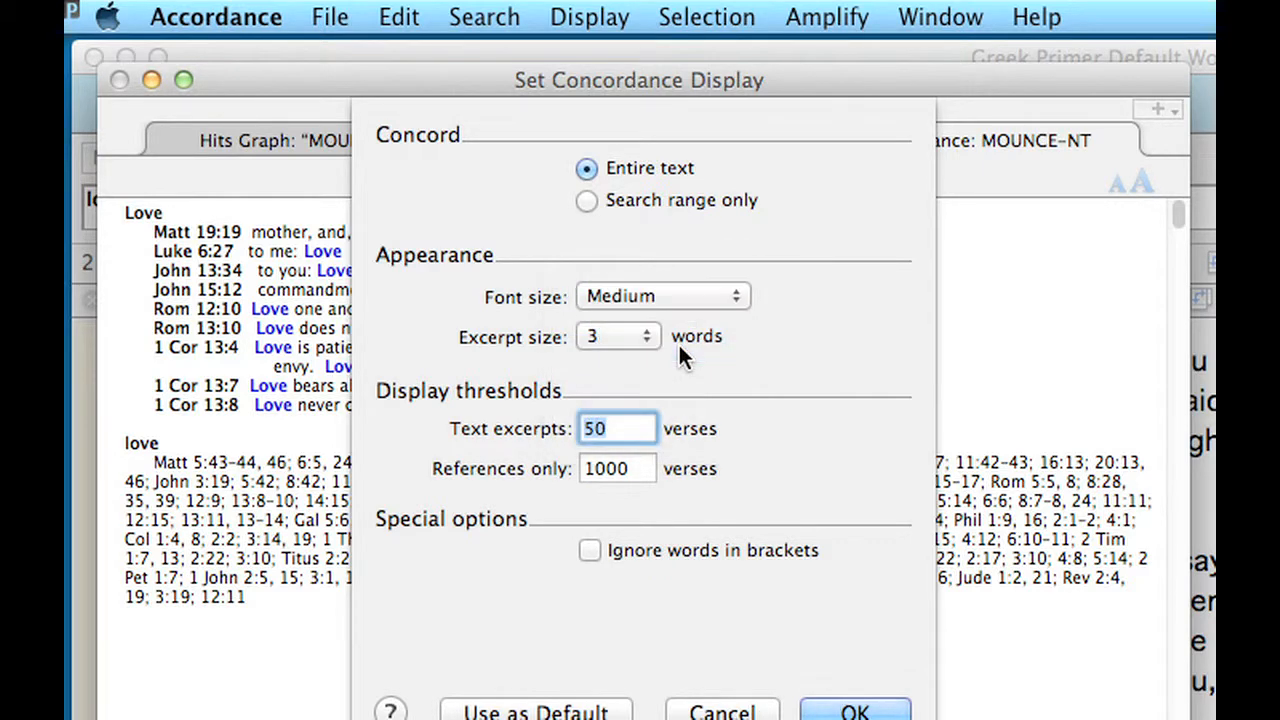
click(855, 712)
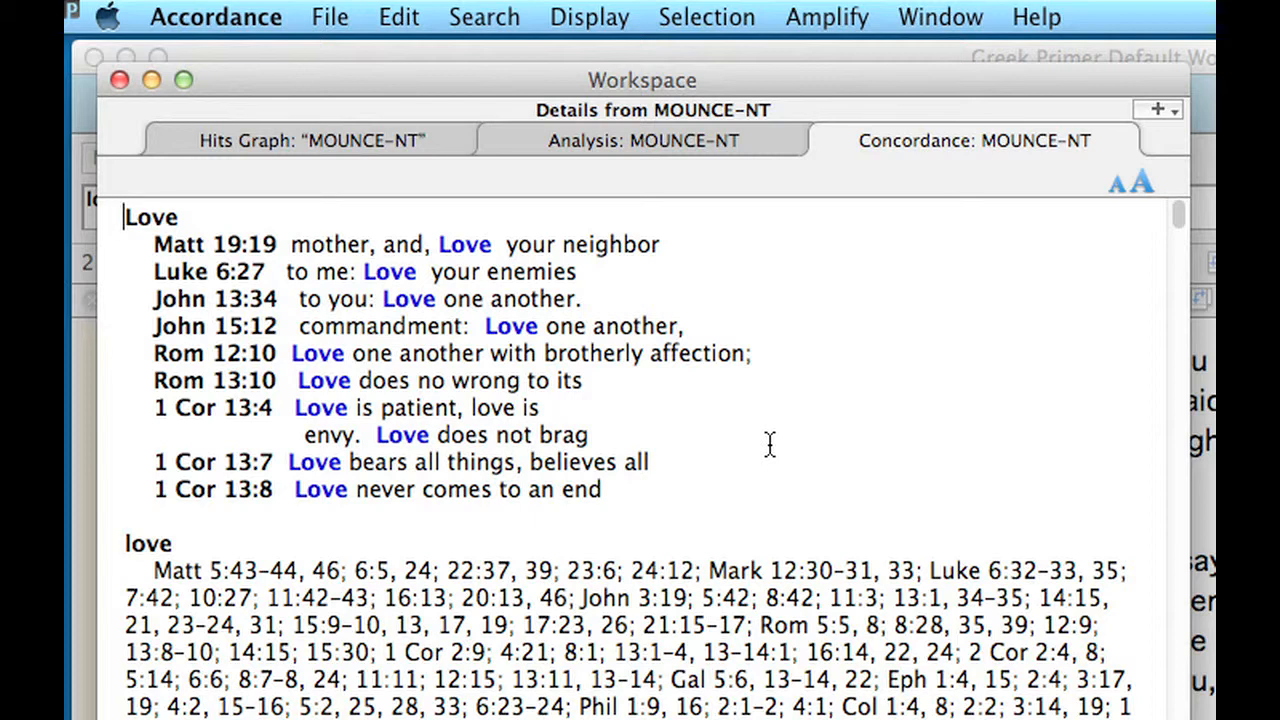
- Set the concordance's text excerpts display threshold to 210 verses and close the details window after reviewing the excerpts
click(598, 18)
click(599, 55)
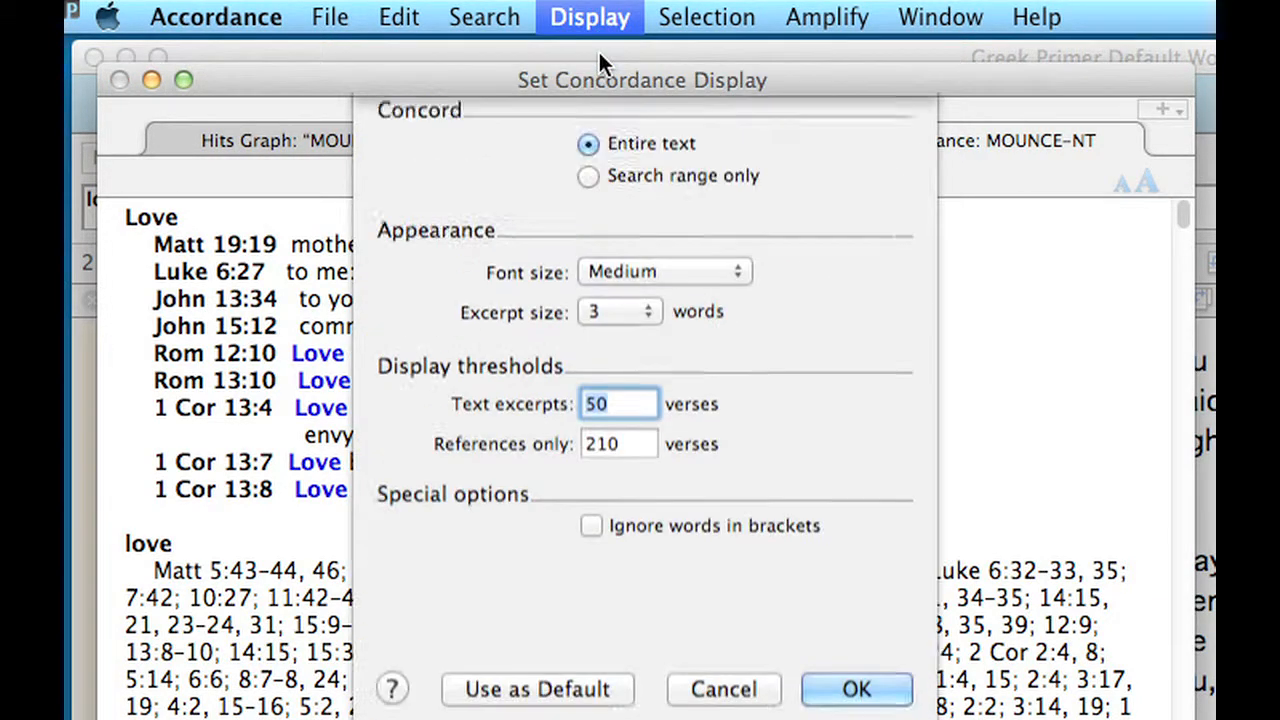
text(210)
key(Return)
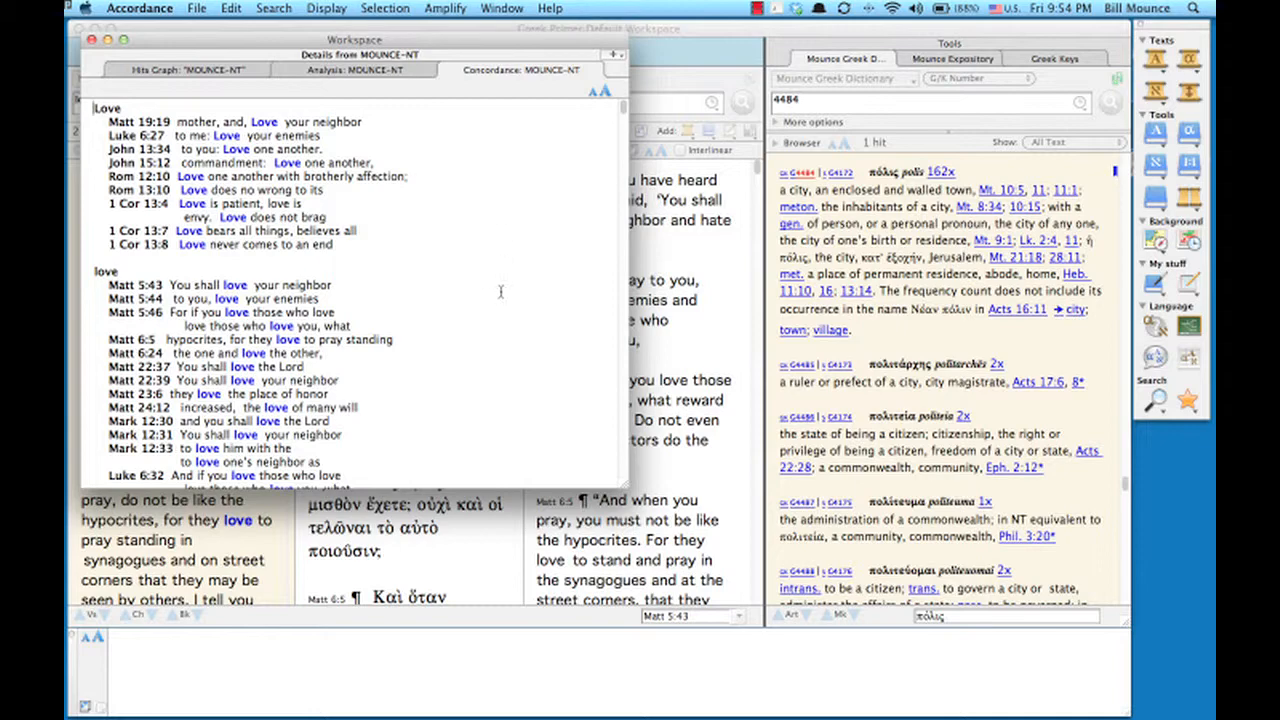
scroll(500, 291, down, 5)
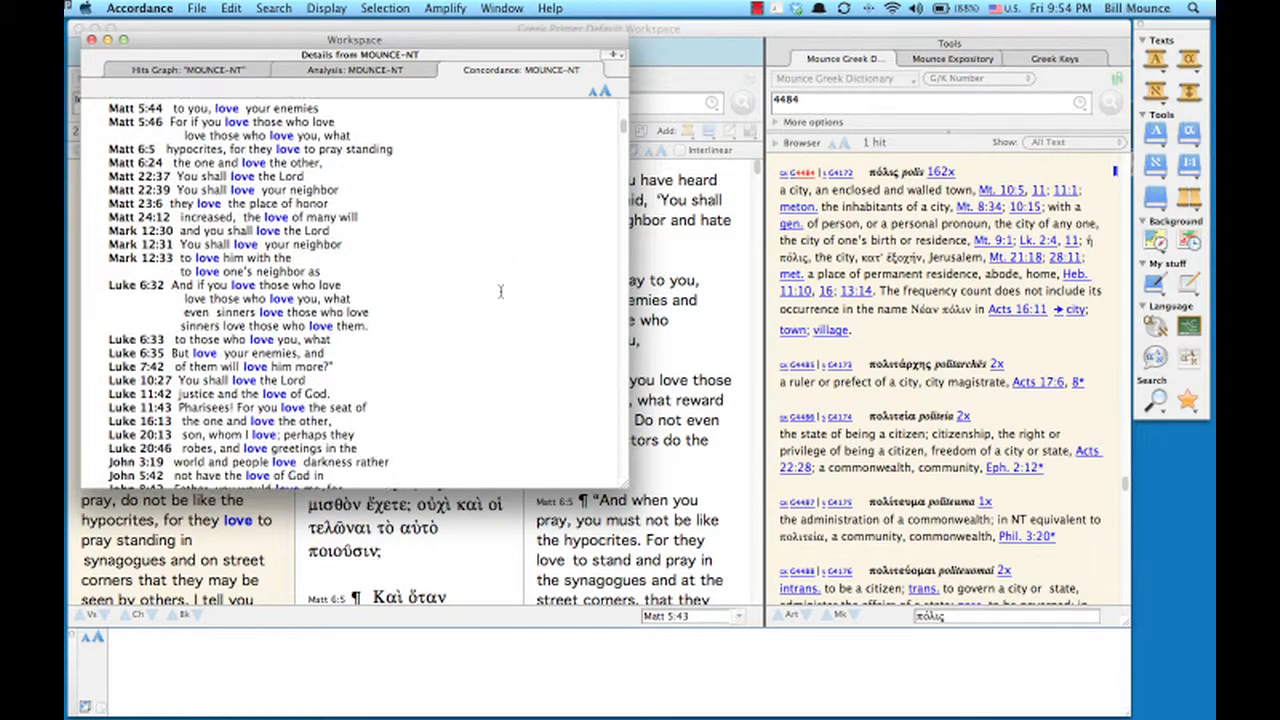
scroll(500, 291, down, 3)
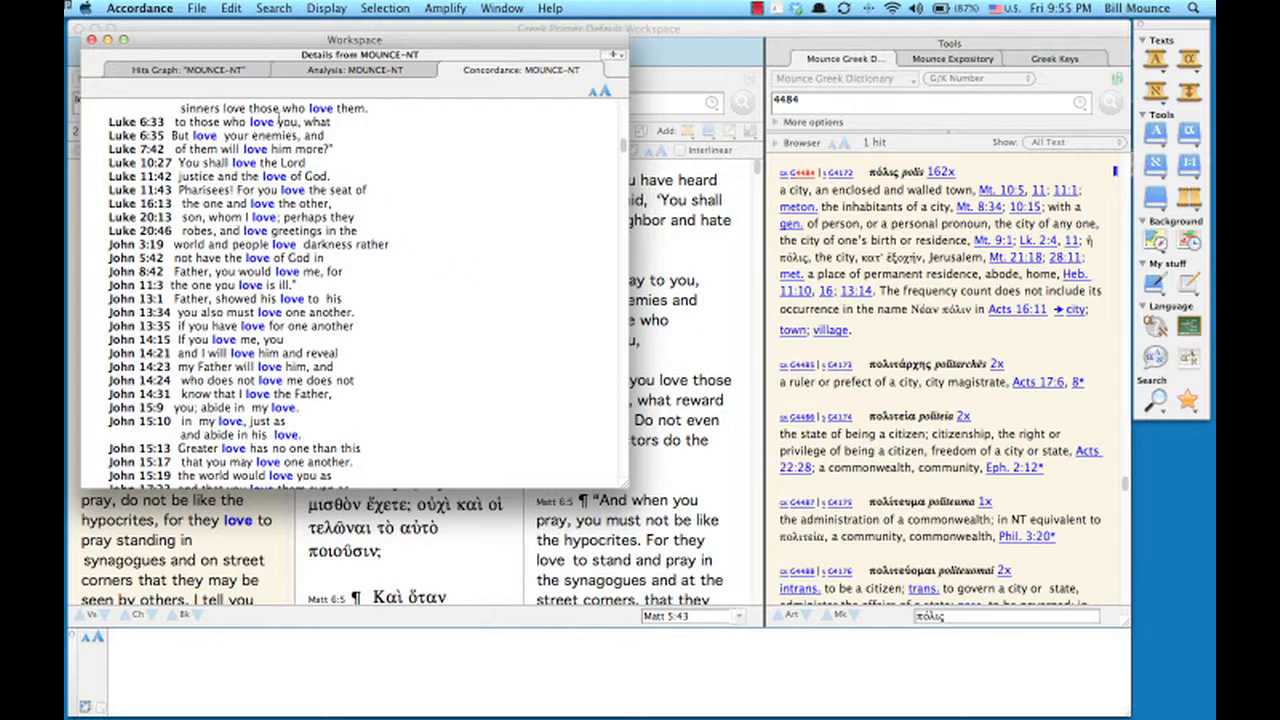
click(91, 40)
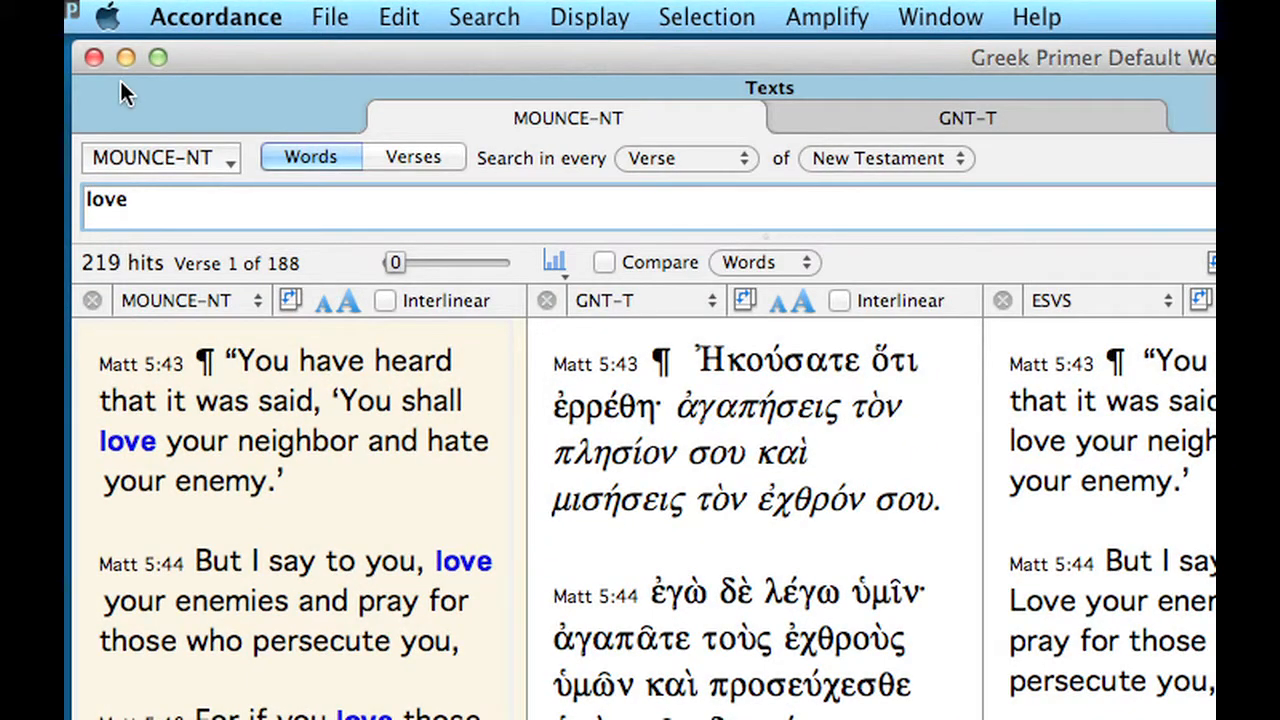
- Switch the search text from MOUNCE-NT to GNT-T and clear the search entry
click(189, 160)
click(191, 193)
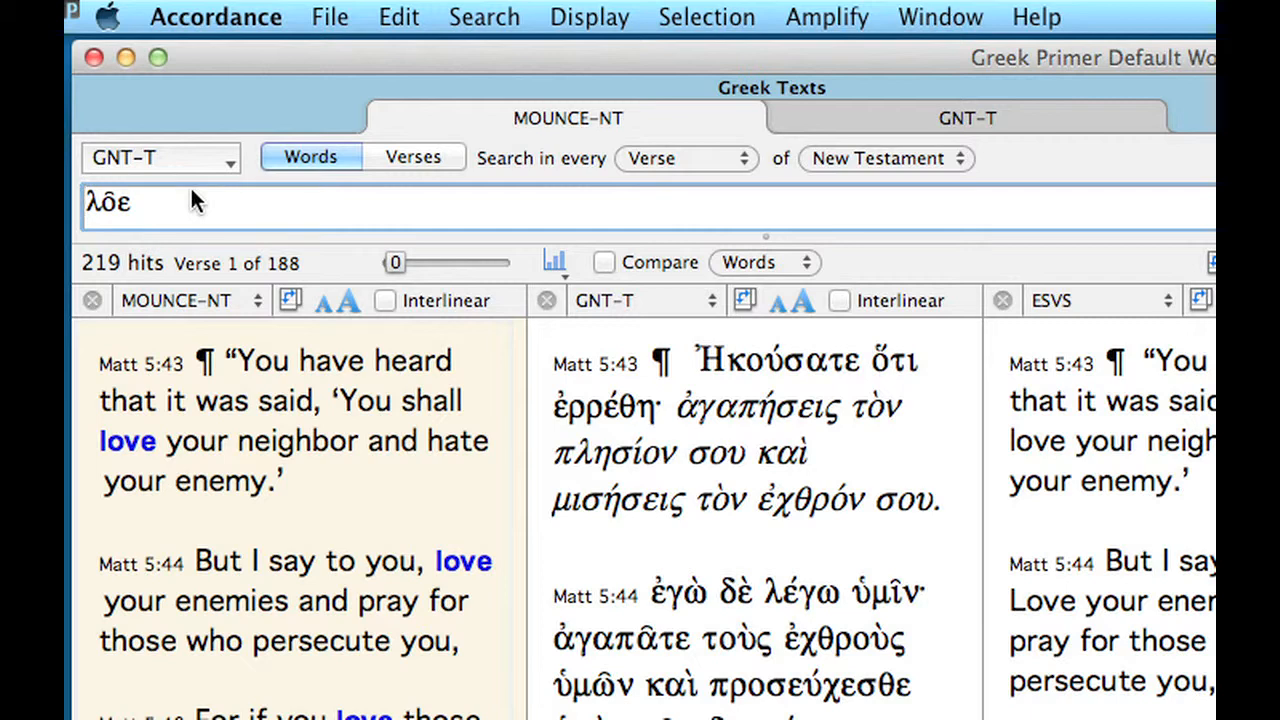
key(super+a)
key(BackSpace)
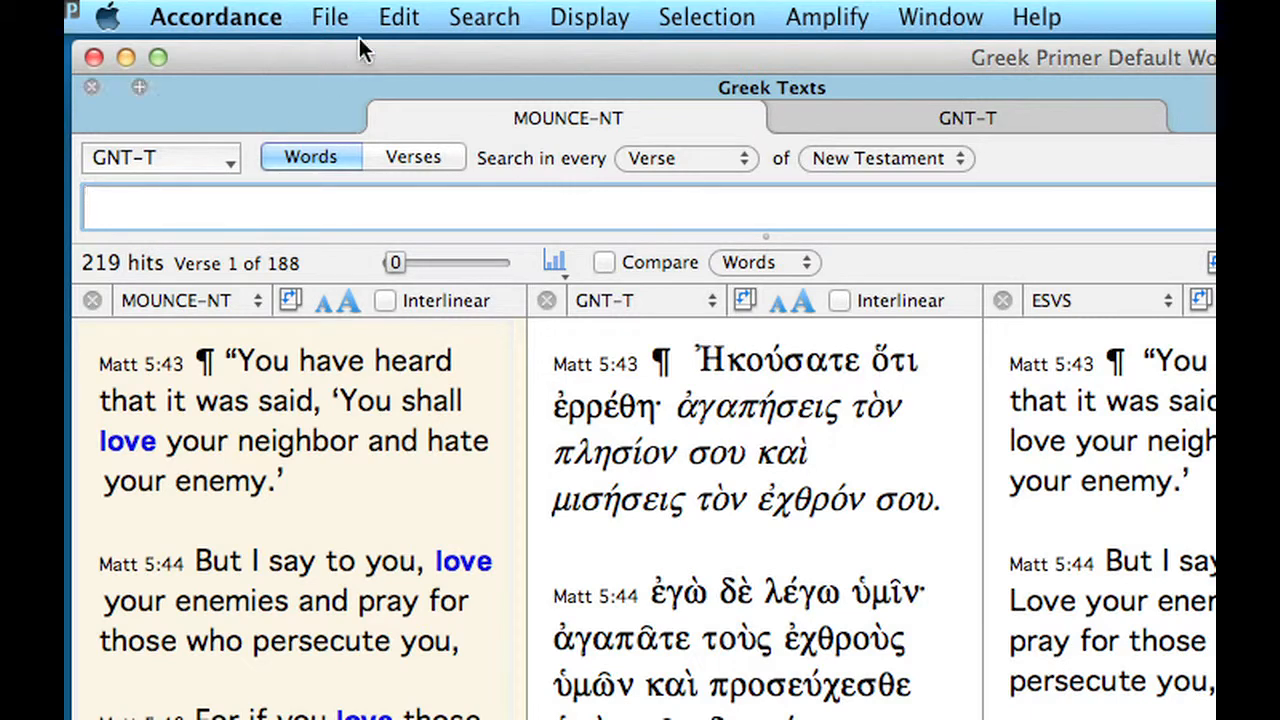
- Choose ἀγαπάω from the GNT-T lexical forms as an exact lemma and search the New Testament for it
click(475, 17)
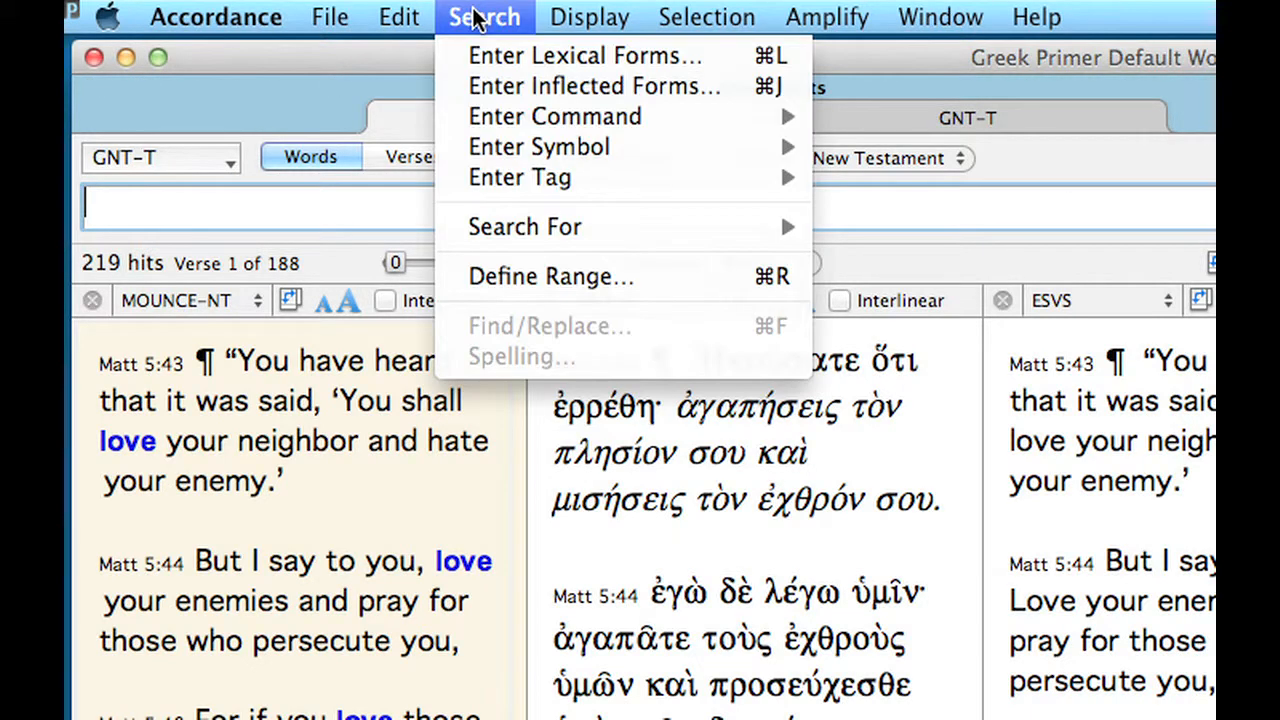
click(548, 58)
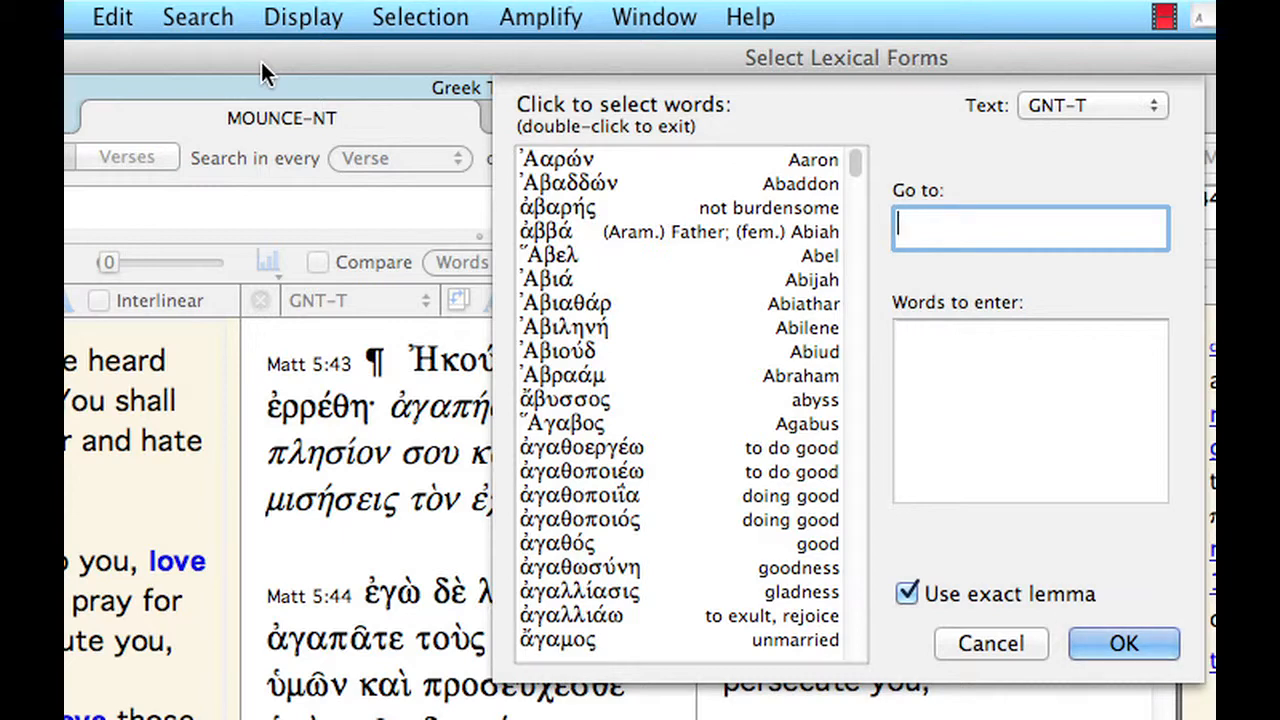
text(αγαπ)
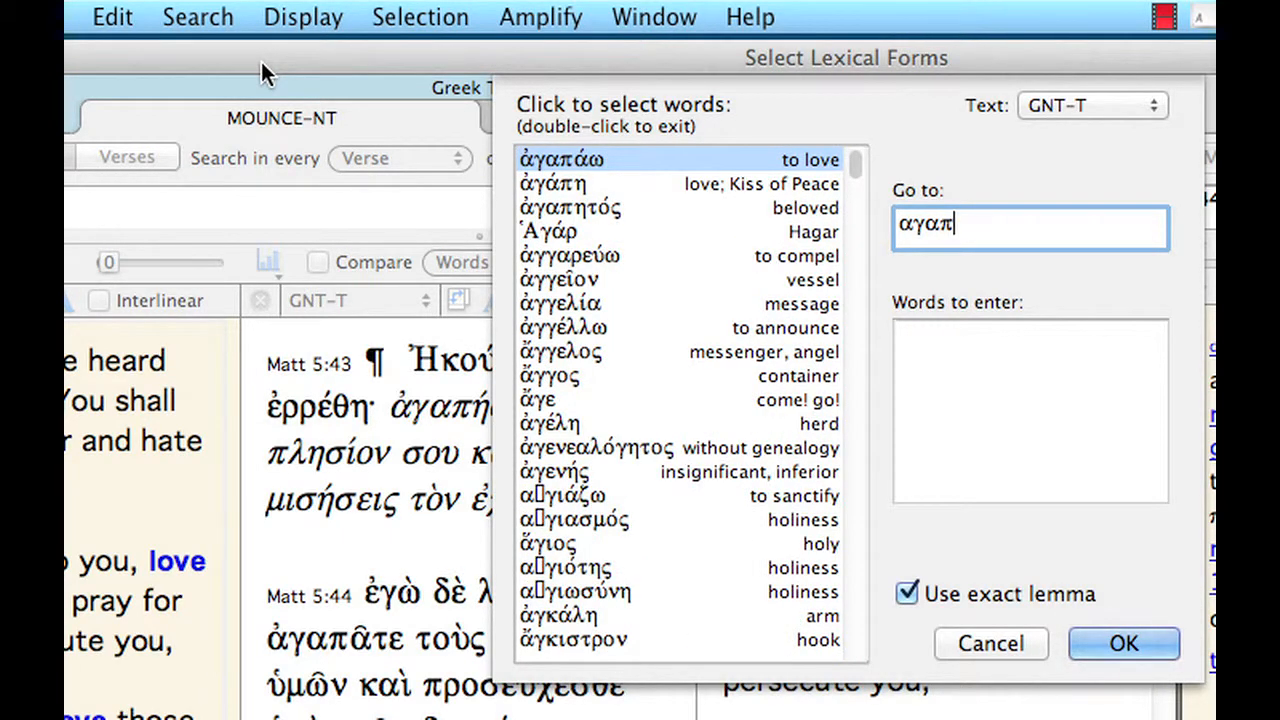
click(655, 170)
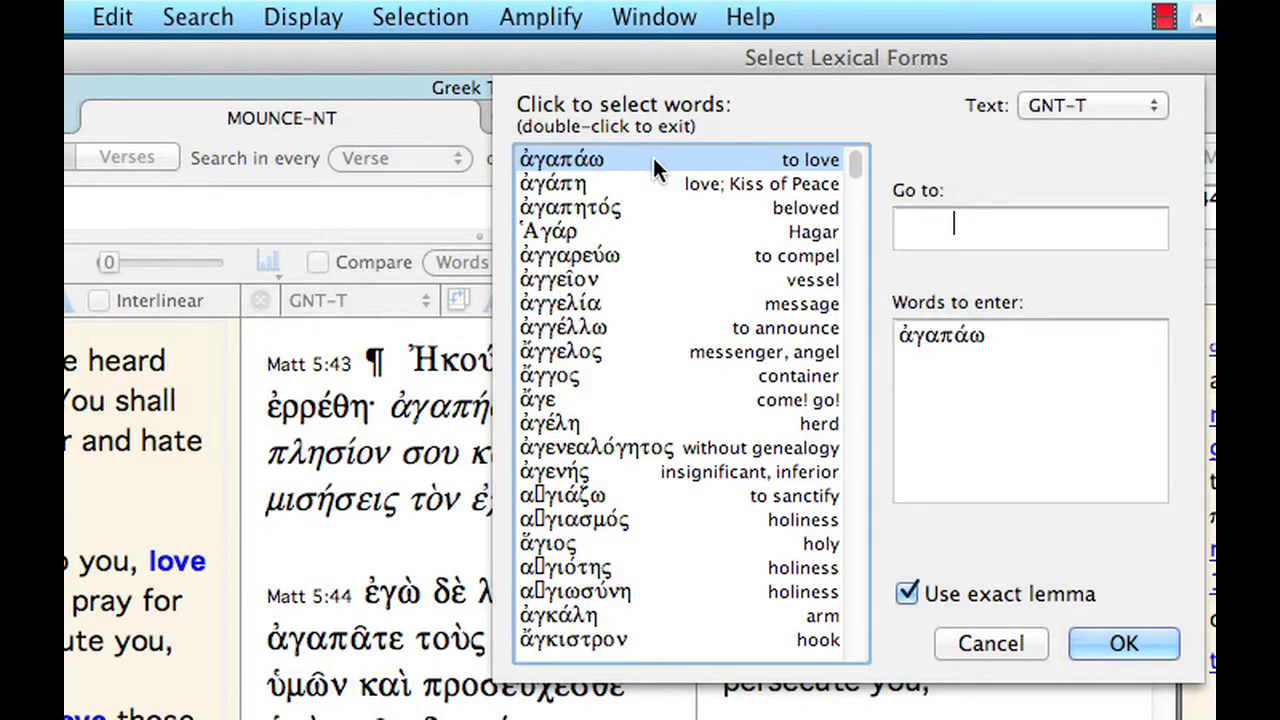
click(1124, 645)
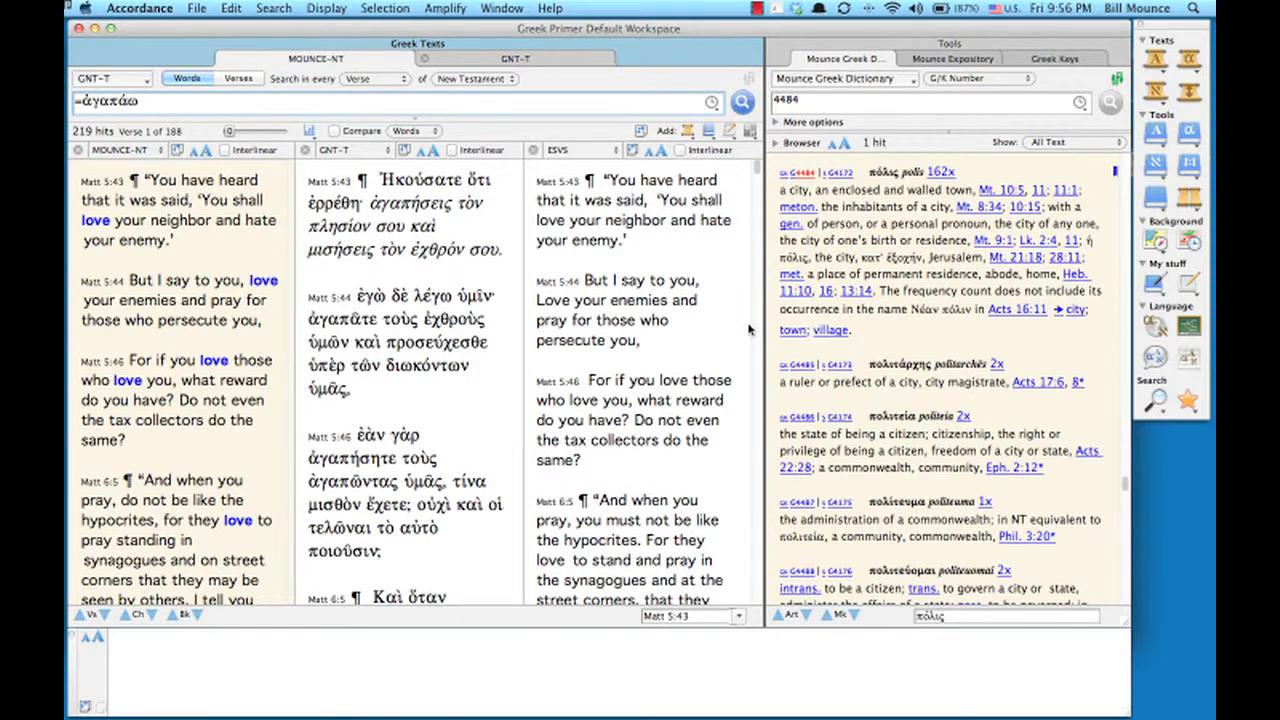
key(Return)
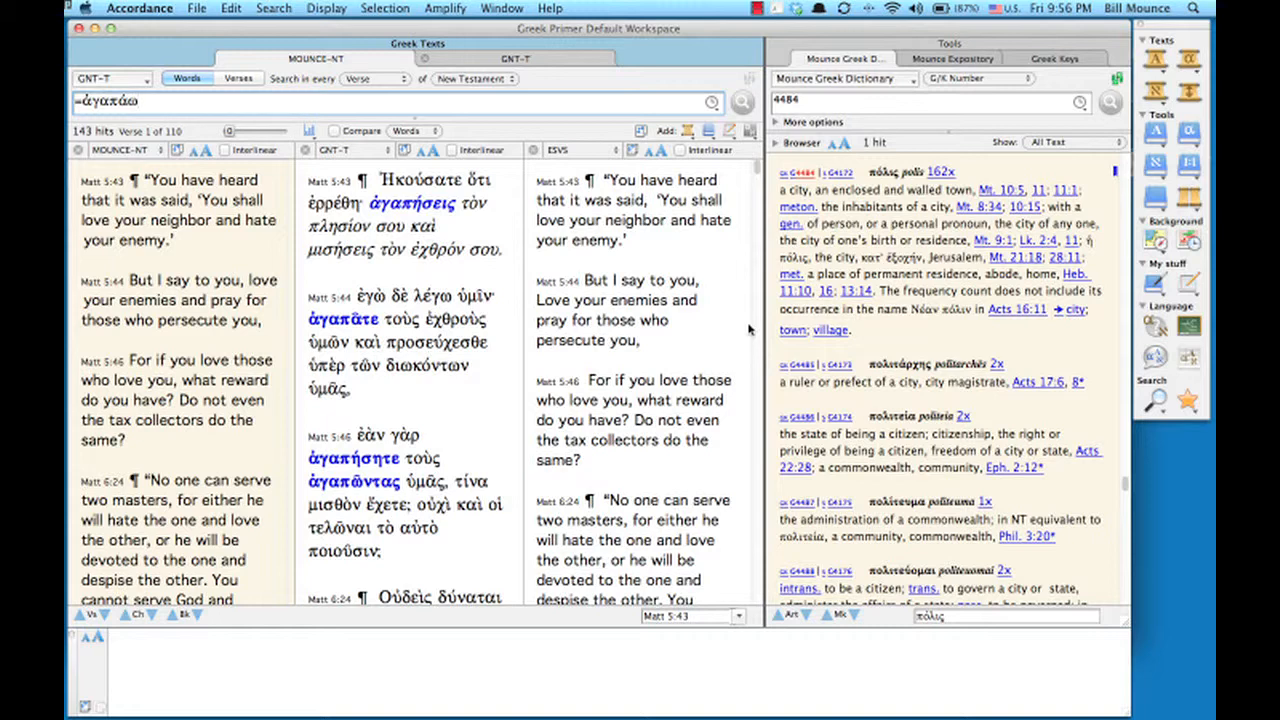
- Replace the search entry with the exact inflected form ἀγαπᾷς, chosen from the GNT-T inflected forms, and run the search
key(super+a)
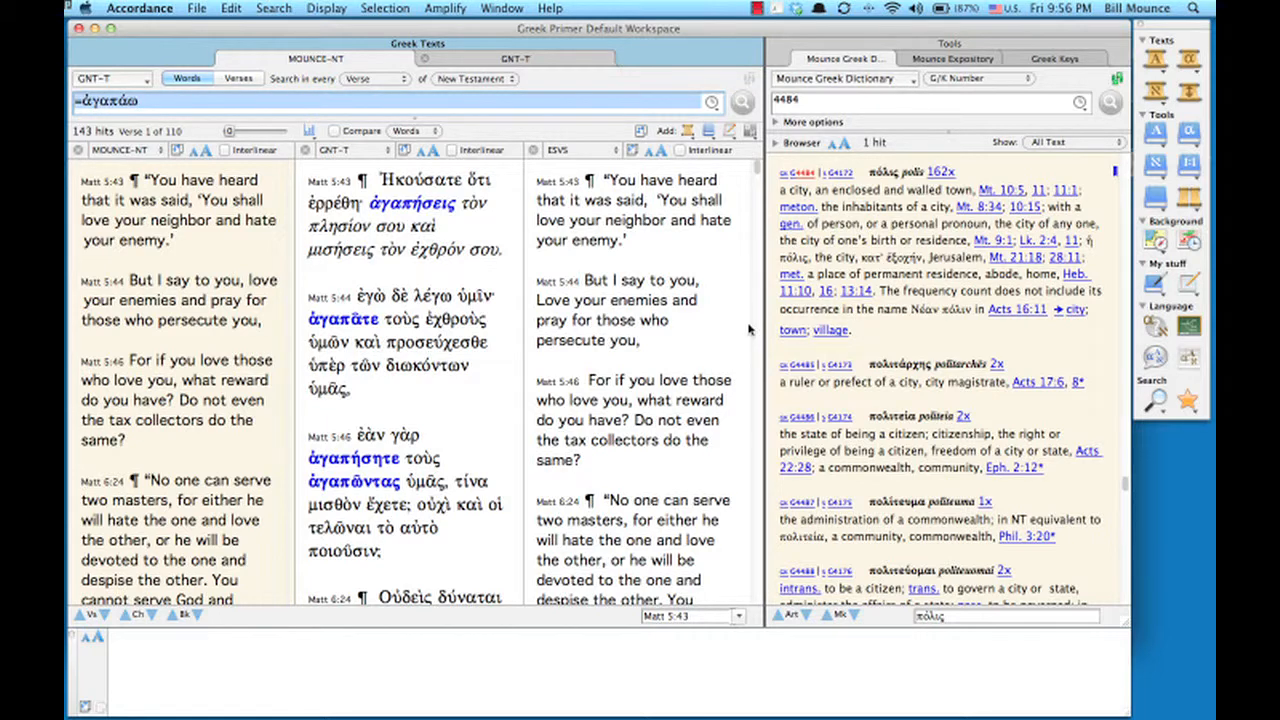
key(BackSpace)
key(super+i)
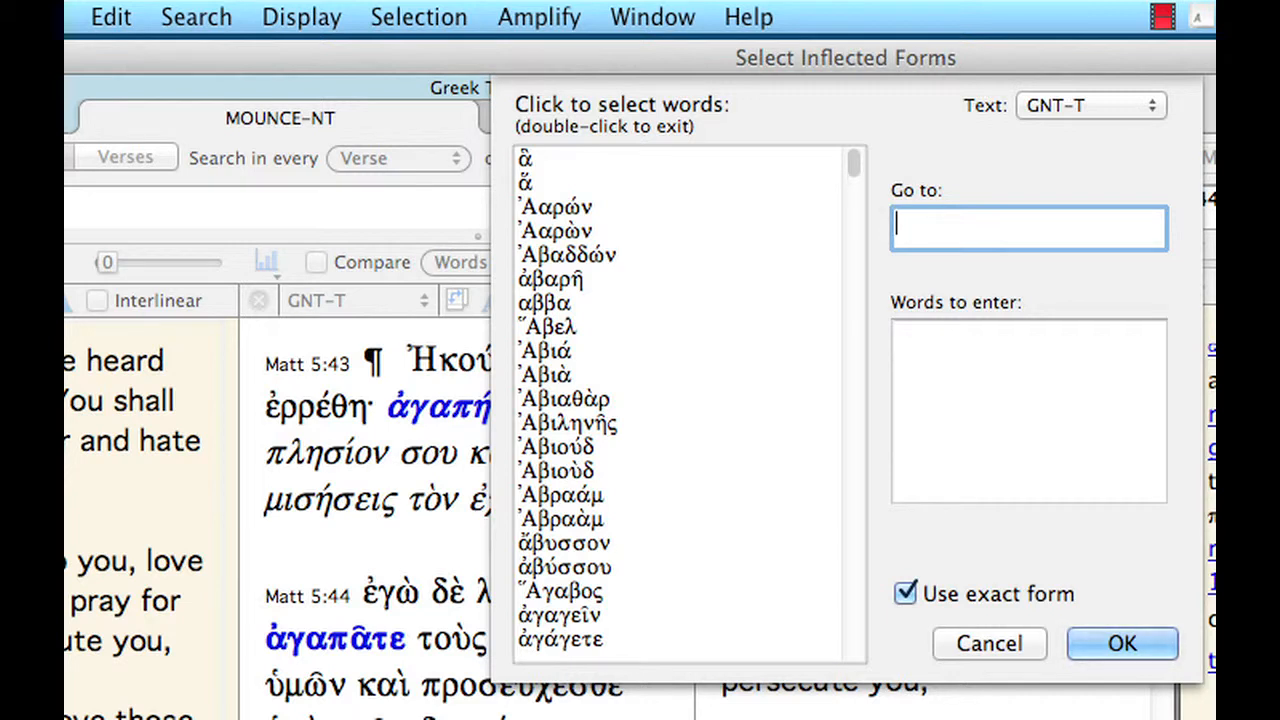
text(αγαπ)
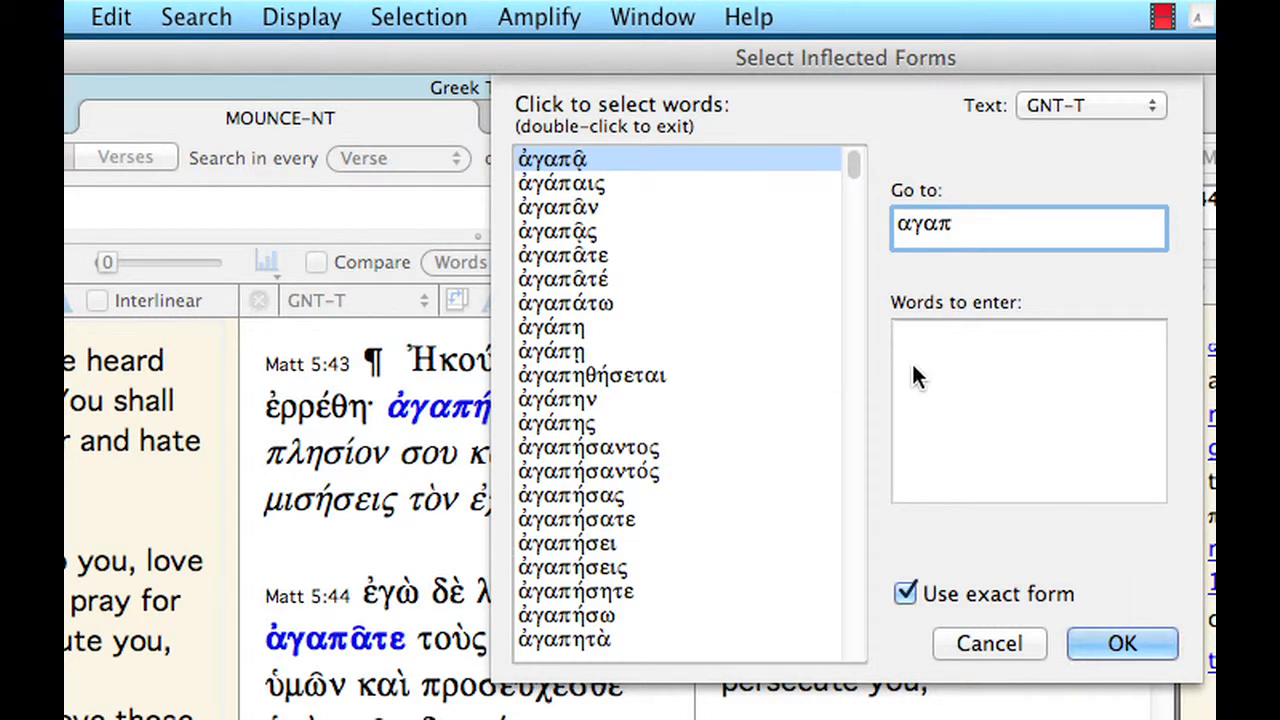
click(626, 231)
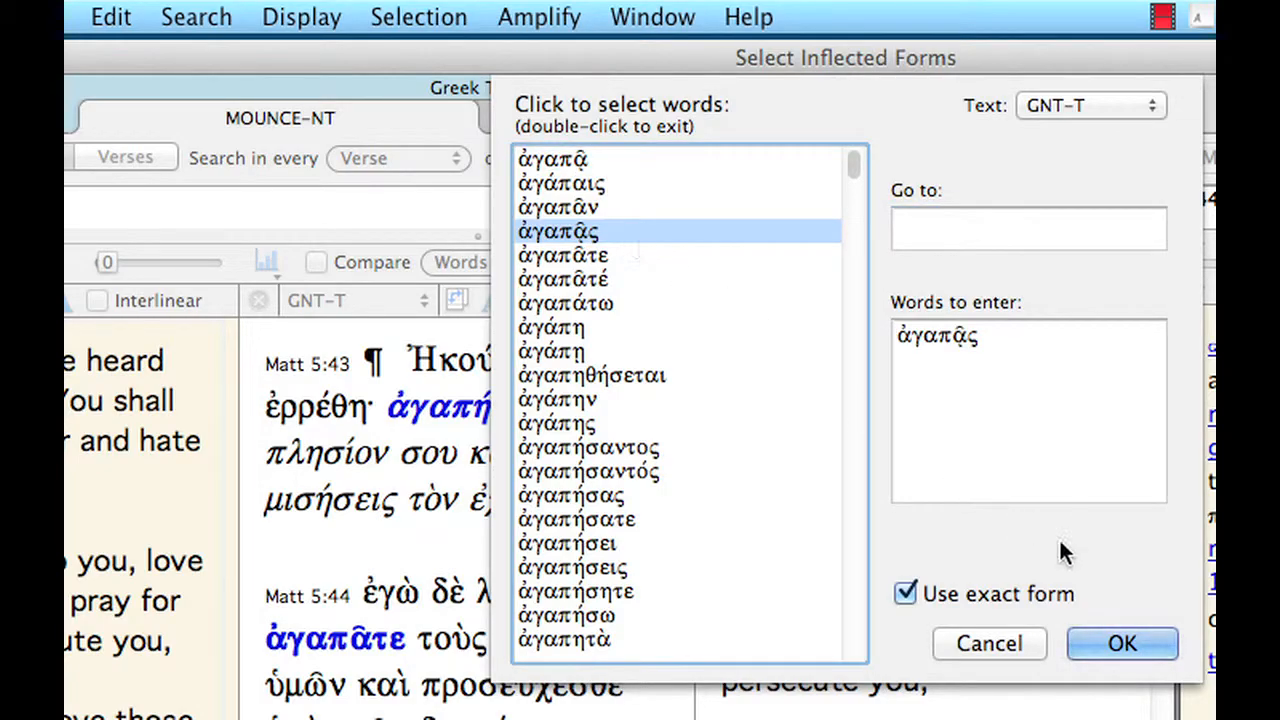
click(1095, 640)
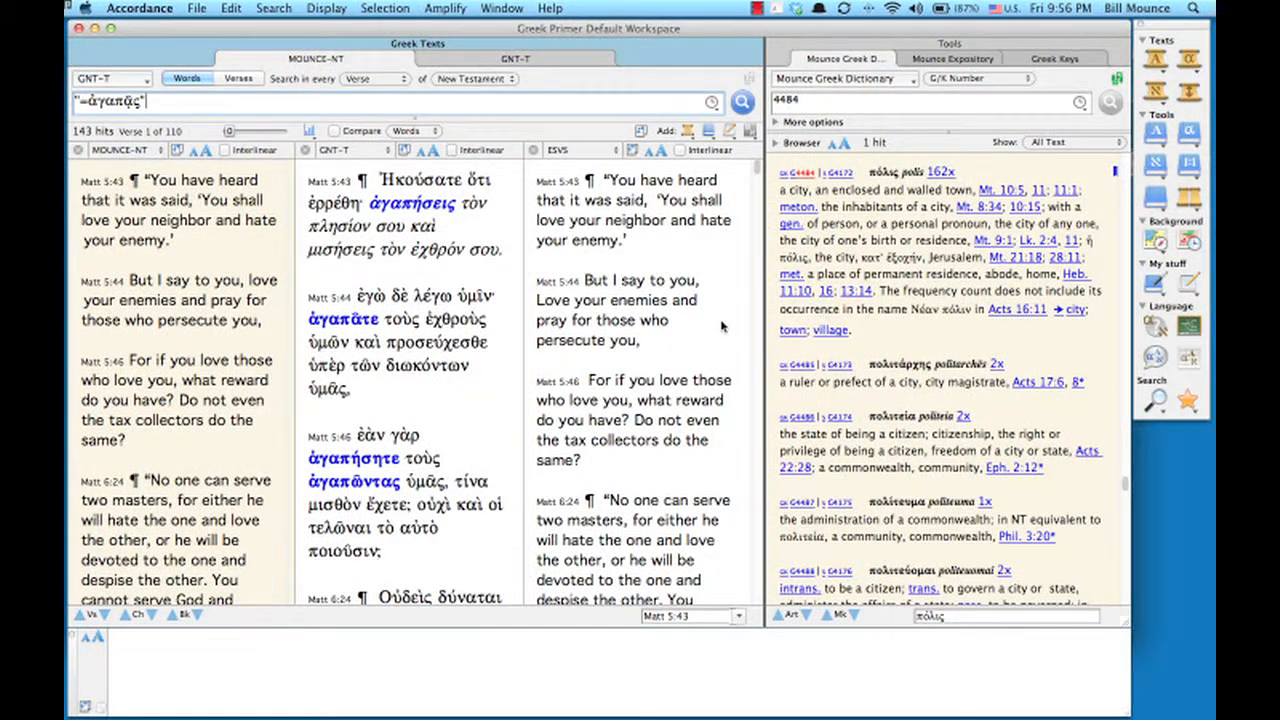
key(Return)
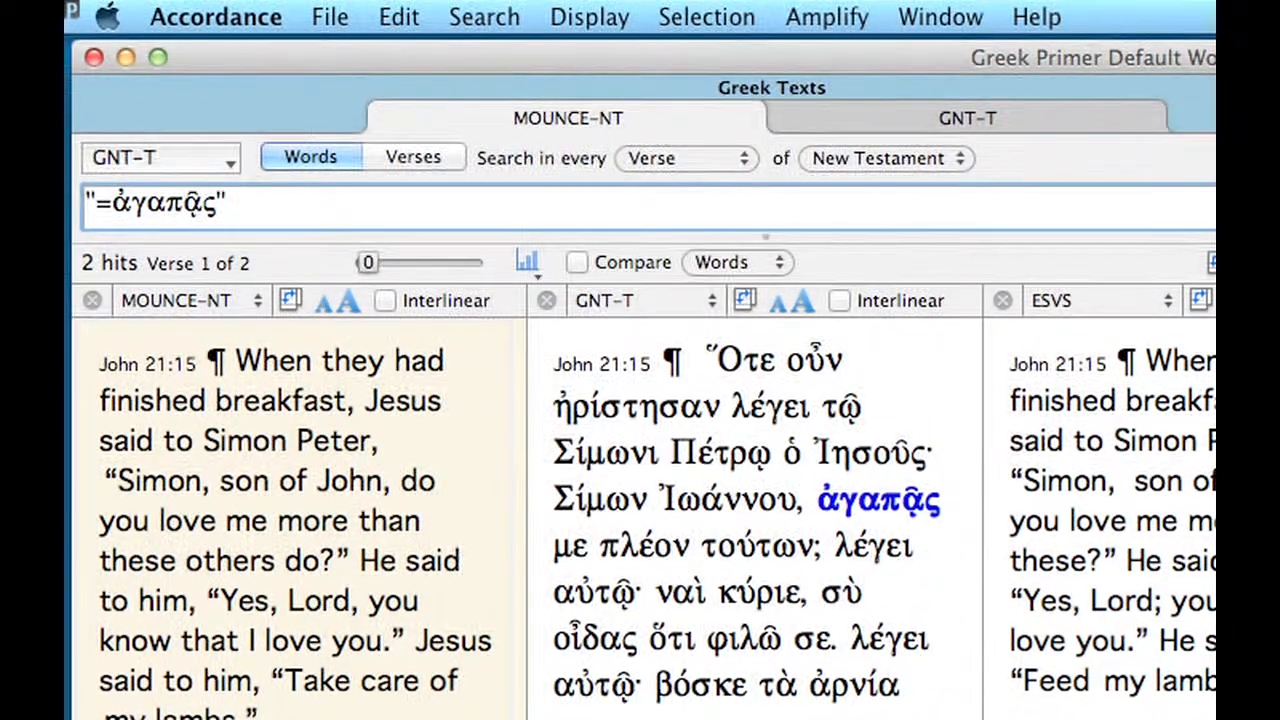
- Replace the search entry with the unaccented lexical form αγαπαω and run the search
key(super+a)
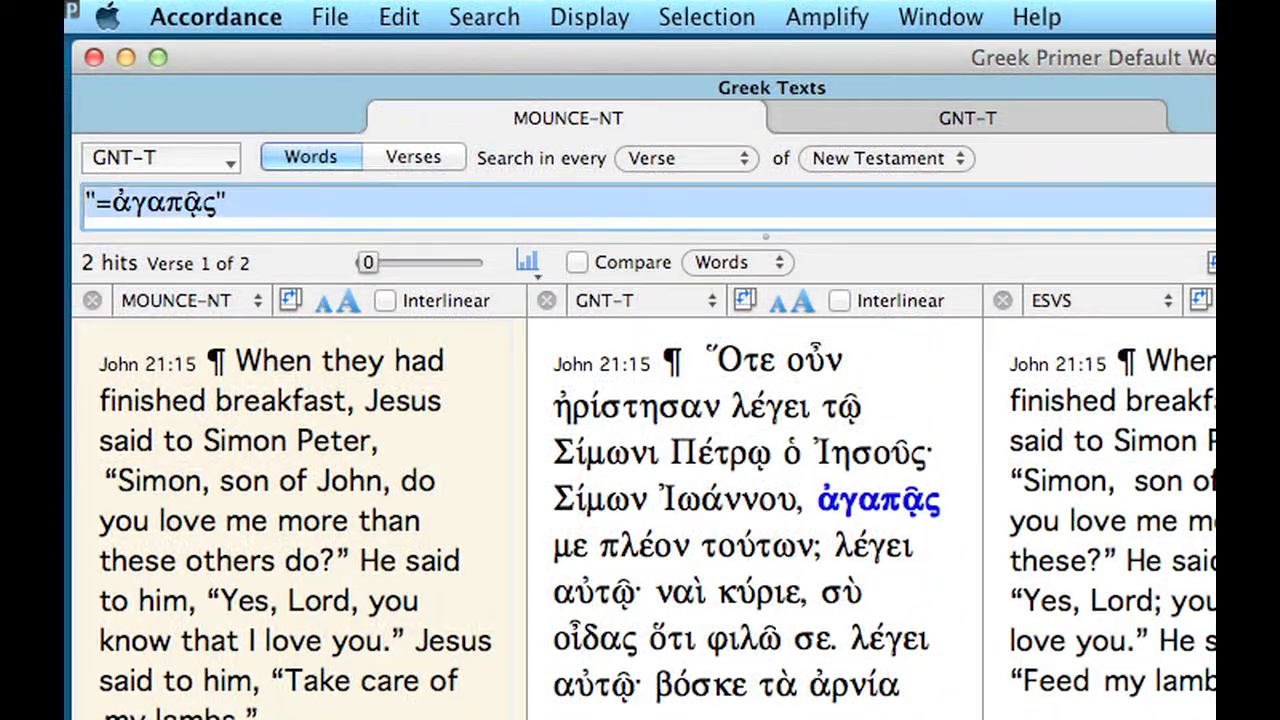
text(αγαπαω)
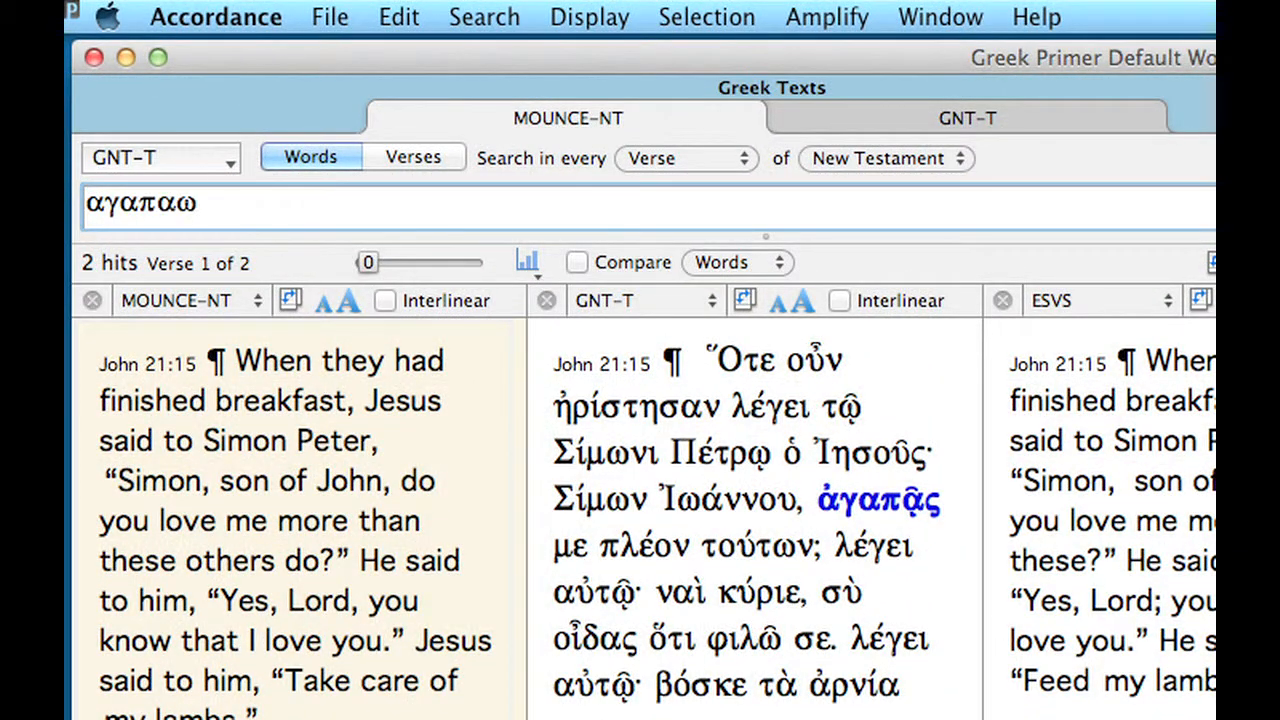
key(Return)
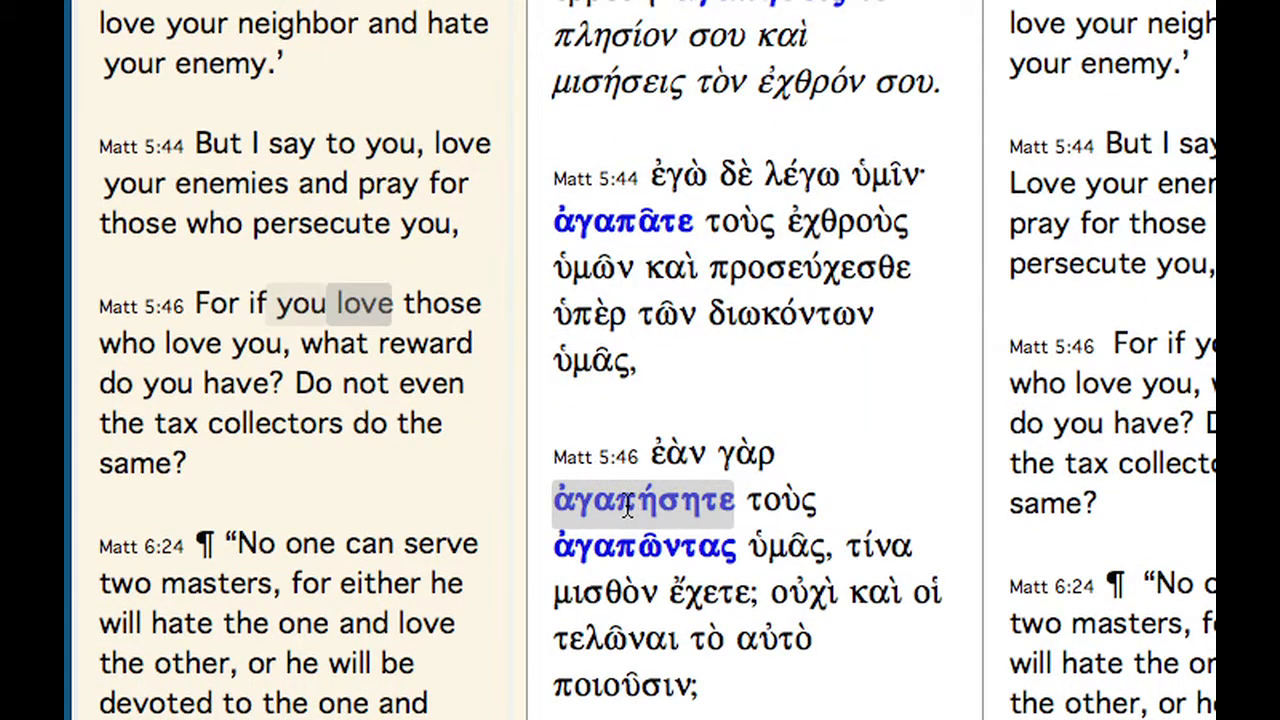
- Search for the inflected form ἀγαπήσητε from Matt 5:46, entered in quotation marks in place of the lexical form
double_click(664, 500)
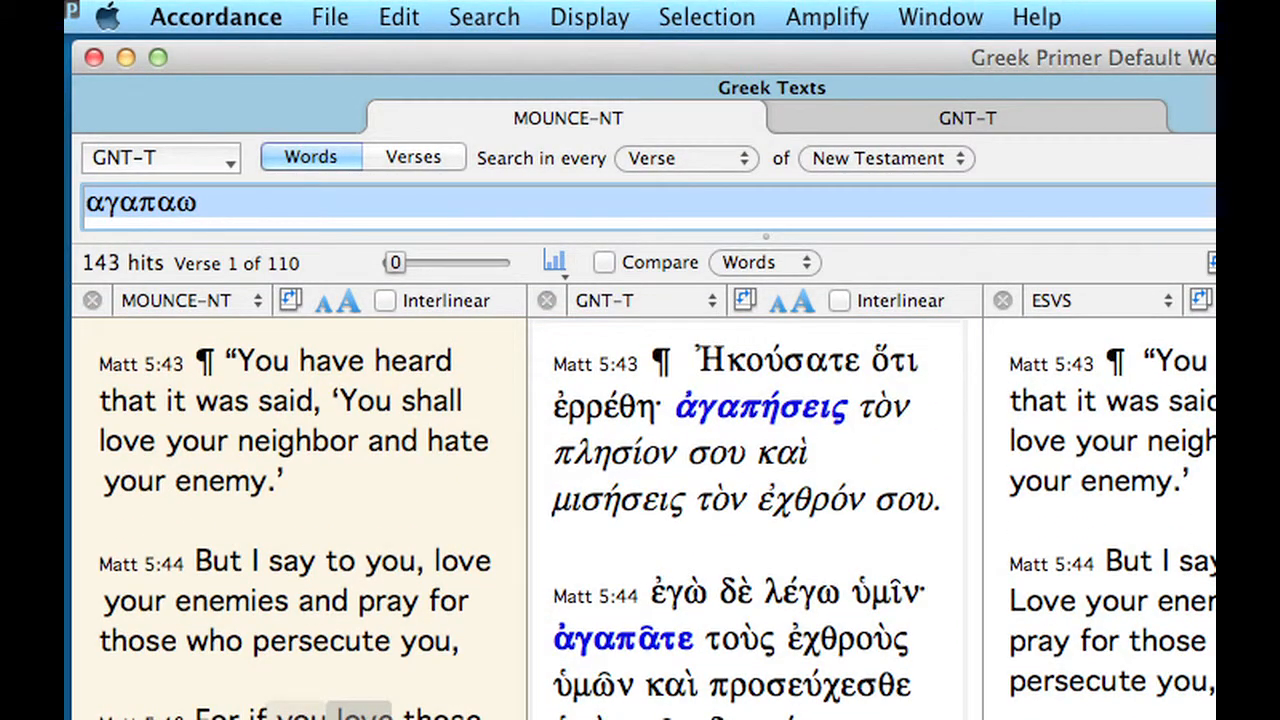
key(BackSpace)
text('ἀγαπήσητε)
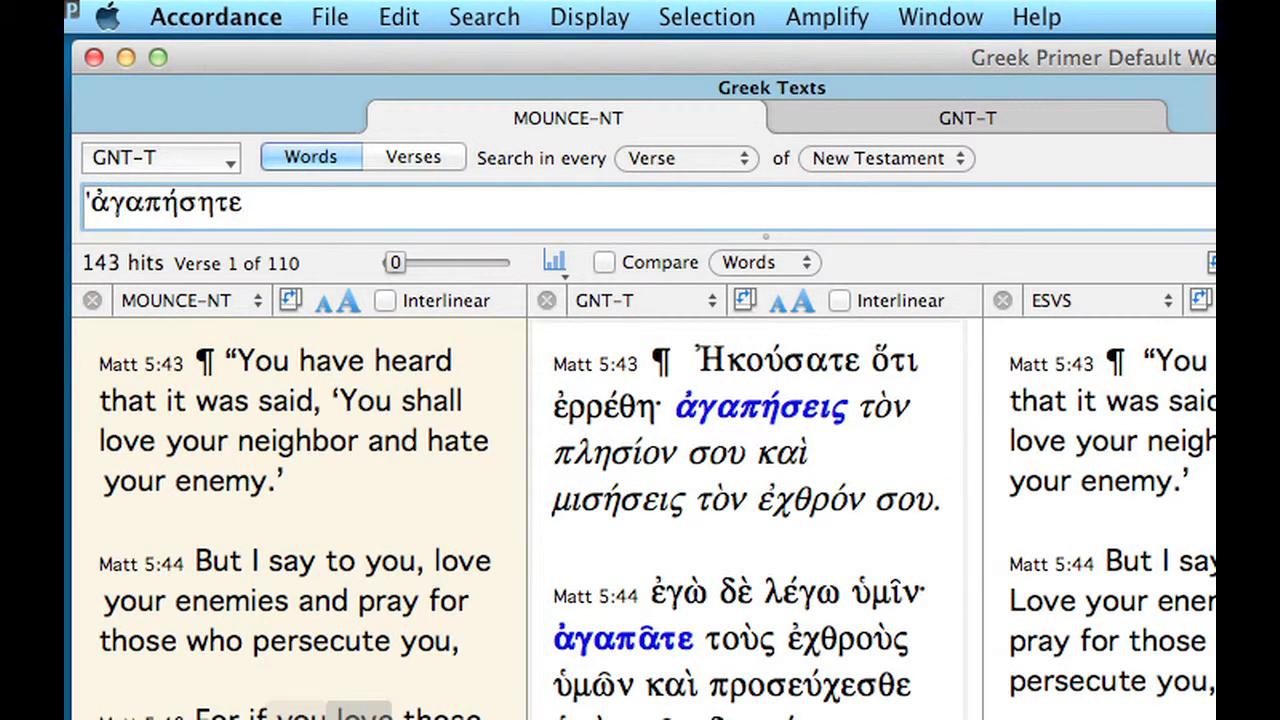
text(")
key(Return)
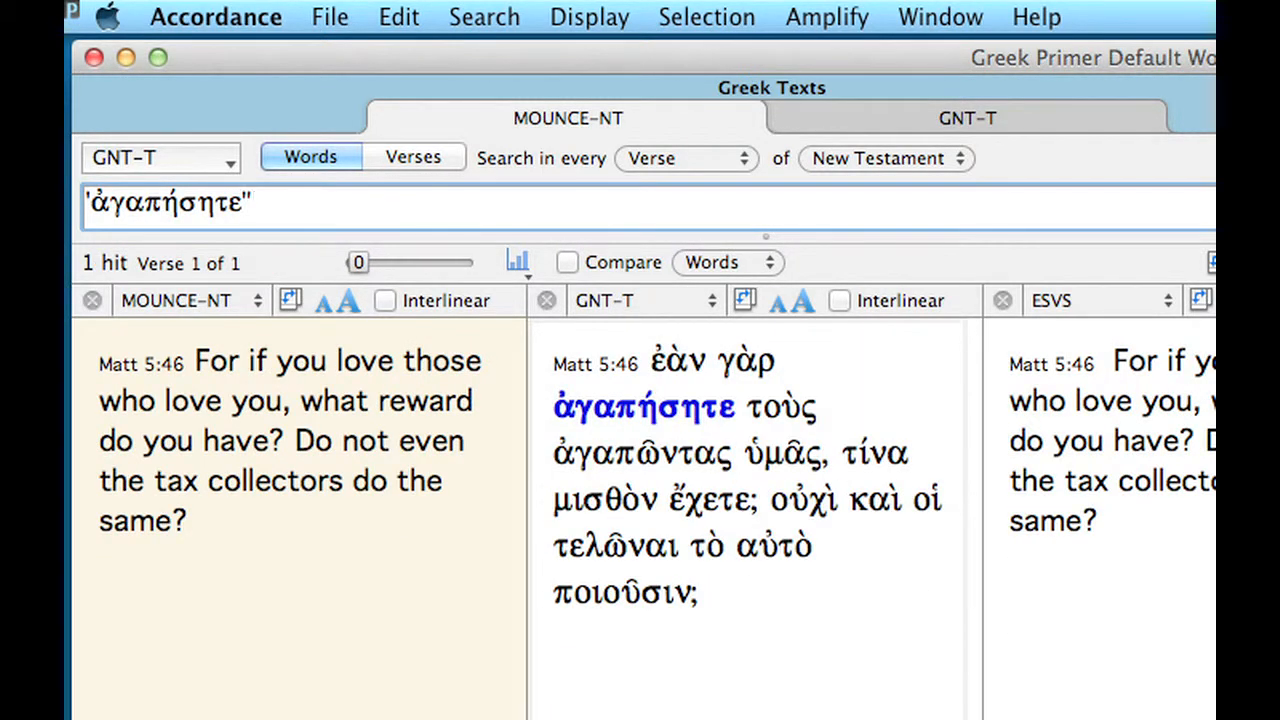